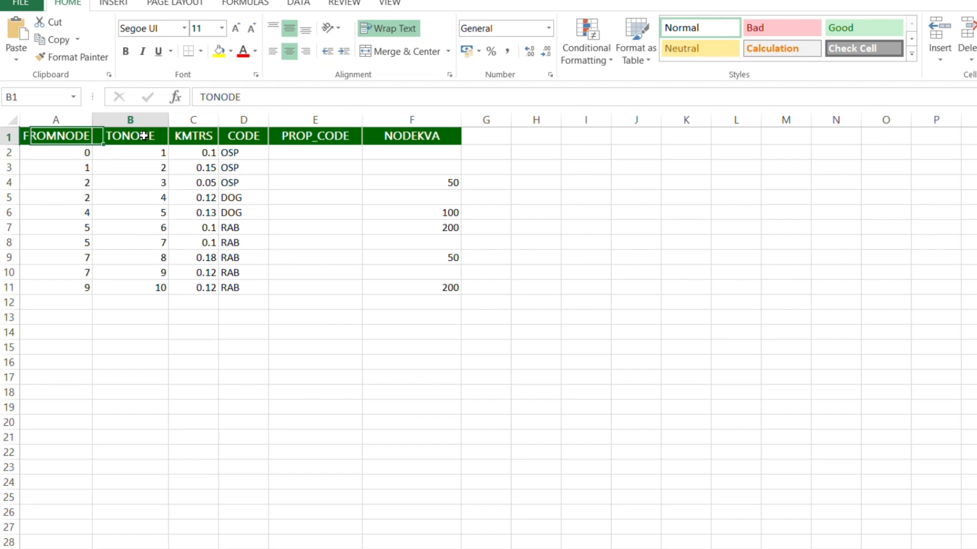
# Step: Review the column headers and first data row of the network table against the sample 11 kV radial feeder diagram
pyautogui.click(195, 138)
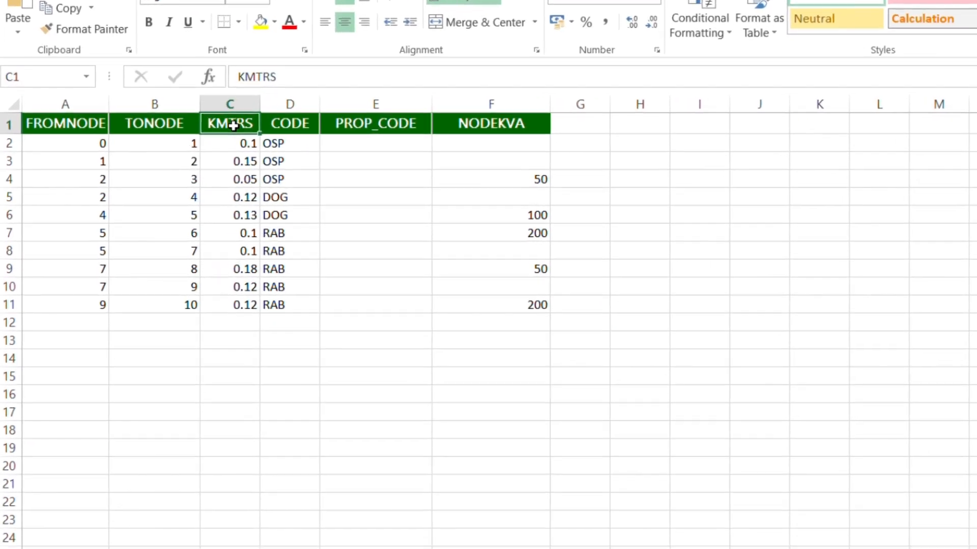
pyautogui.click(291, 128)
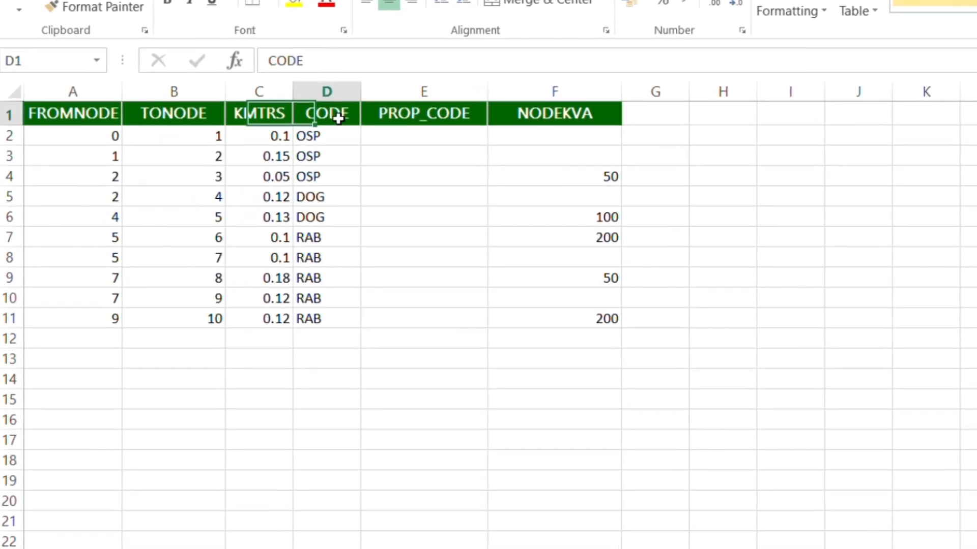
pyautogui.click(423, 119)
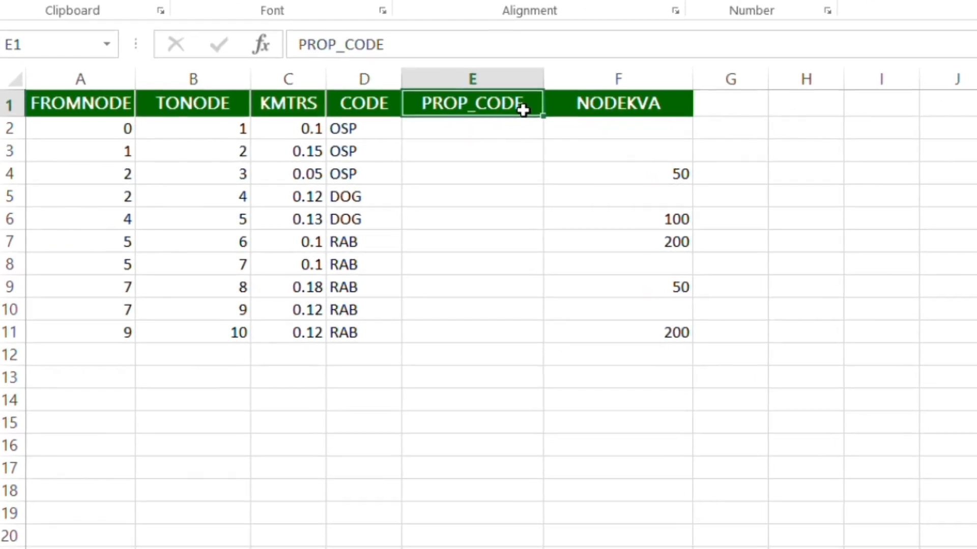
pyautogui.click(574, 105)
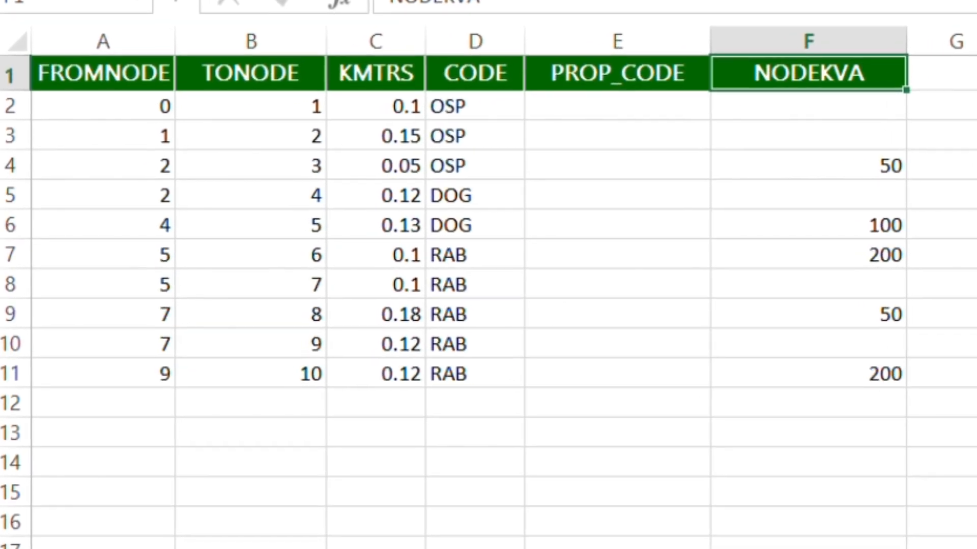
pyautogui.moveTo(135, 108); pyautogui.dragTo(376, 108)
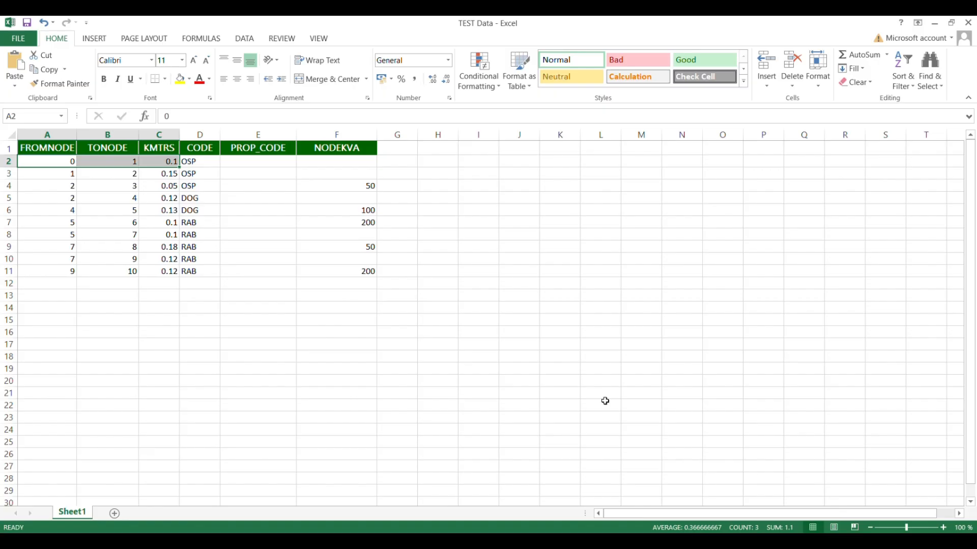
pyautogui.hotkey('alt', 'Tab')
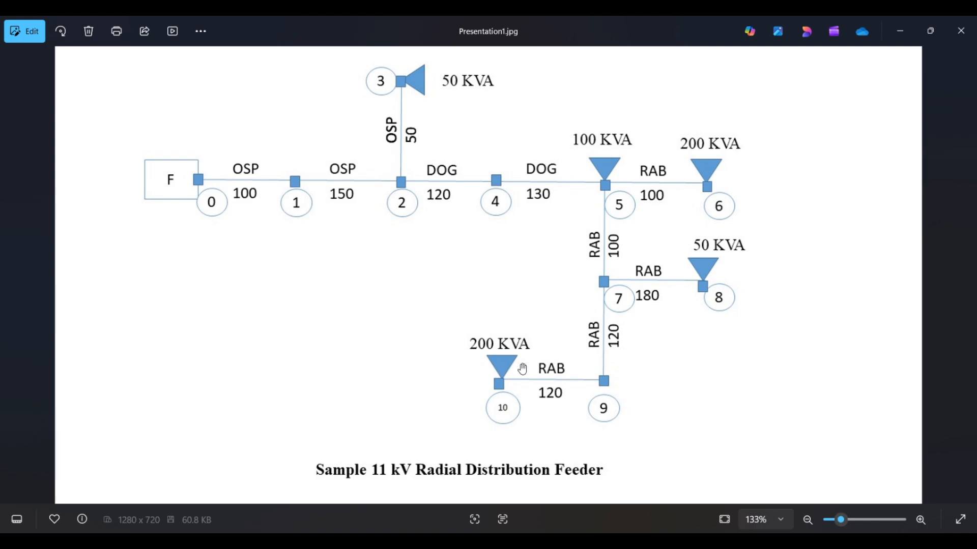
pyautogui.hotkey('alt', 'Tab')
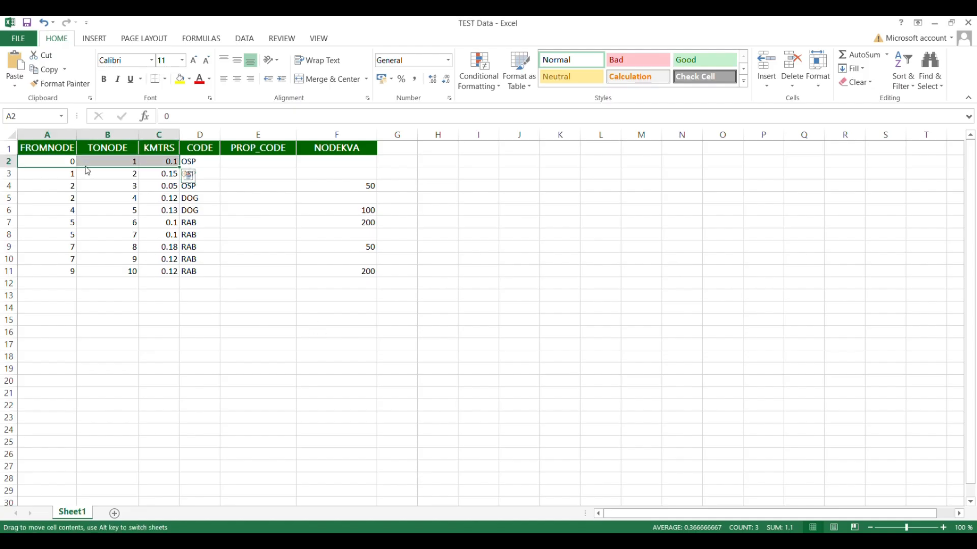
# Step: Highlight the network data in A2:F11 and save the TEST Data workbook
pyautogui.click(68, 161)
pyautogui.moveTo(79, 165); pyautogui.dragTo(347, 272)
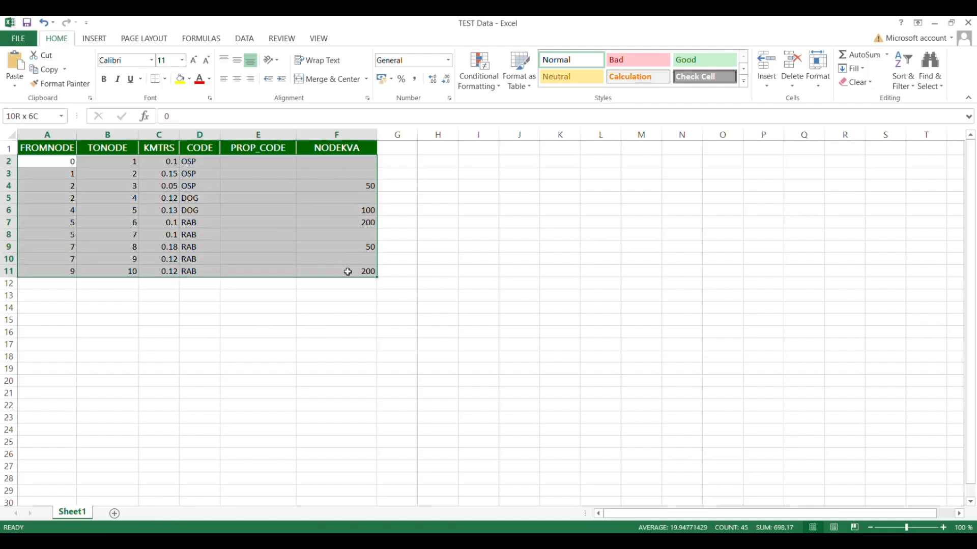
pyautogui.click(26, 22)
pyautogui.click(296, 334)
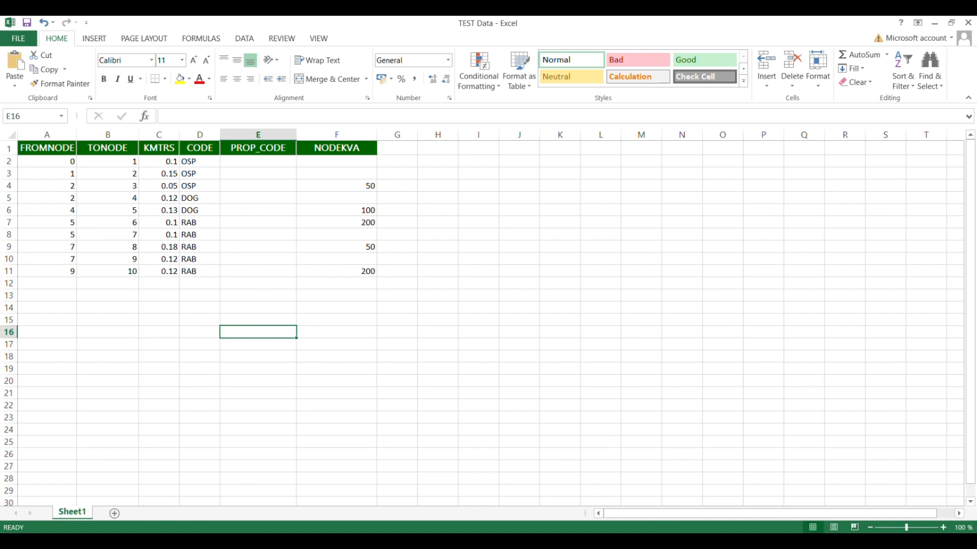
pyautogui.hotkey('alt', 'Tab')
pyautogui.write('w')
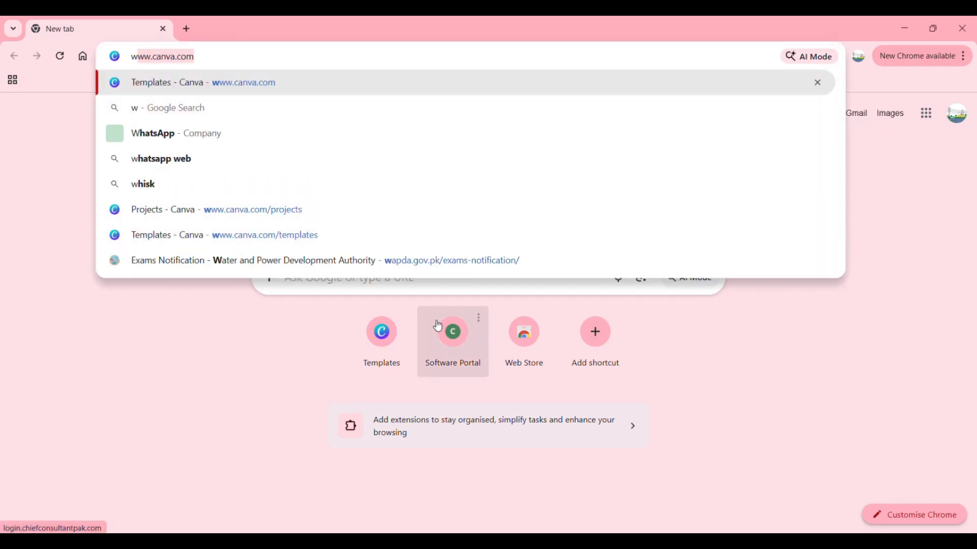
pyautogui.write('ww.googl')
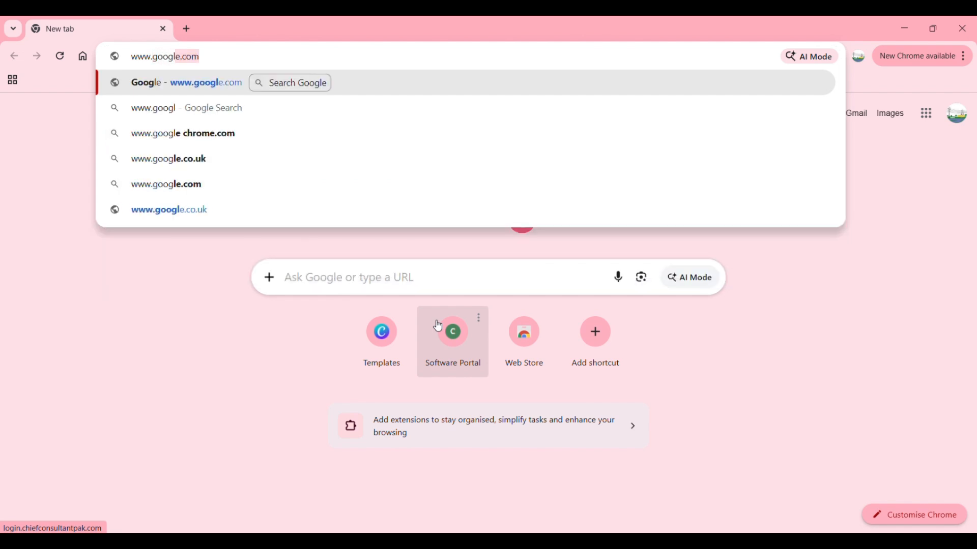
pyautogui.write('e.com')
pyautogui.press('Return')
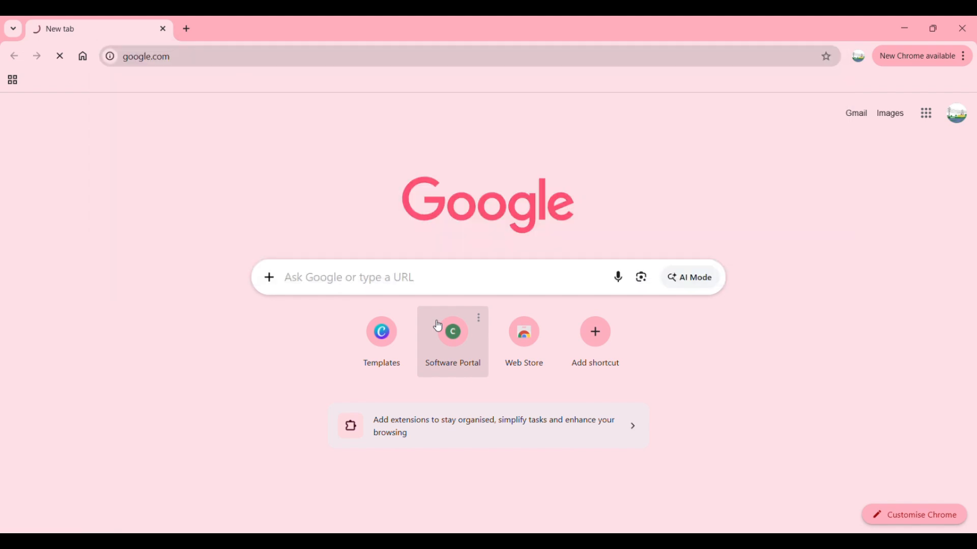
pyautogui.write('ww')
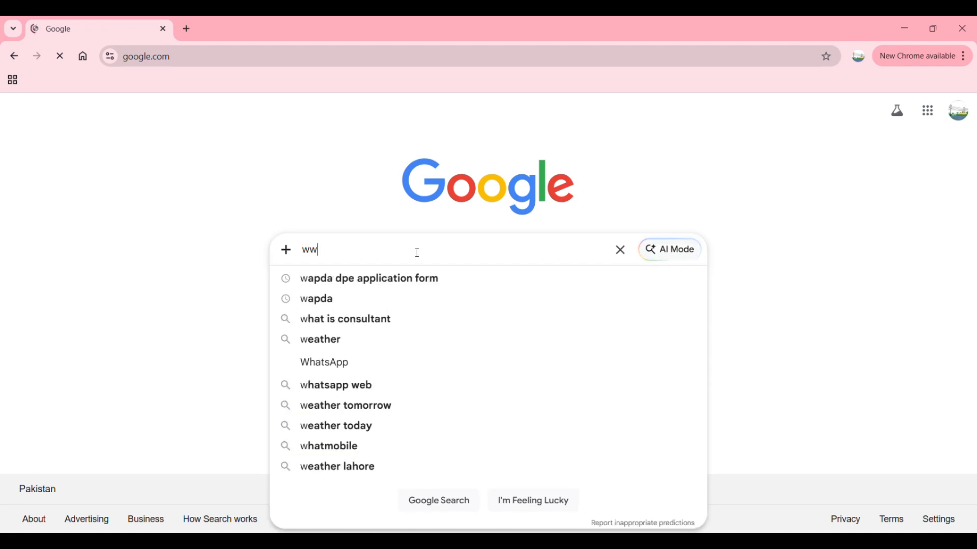
pyautogui.write('w.chief')
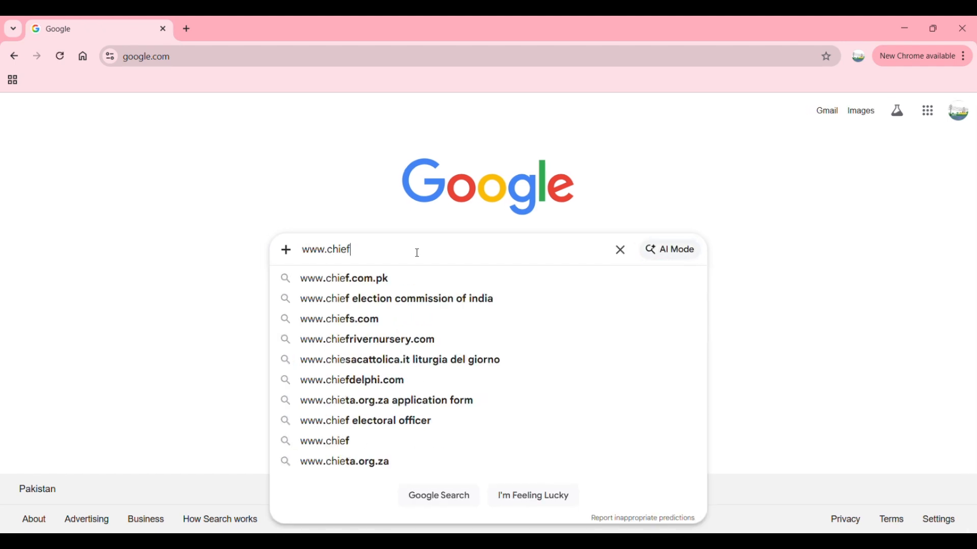
pyautogui.write('consultant')
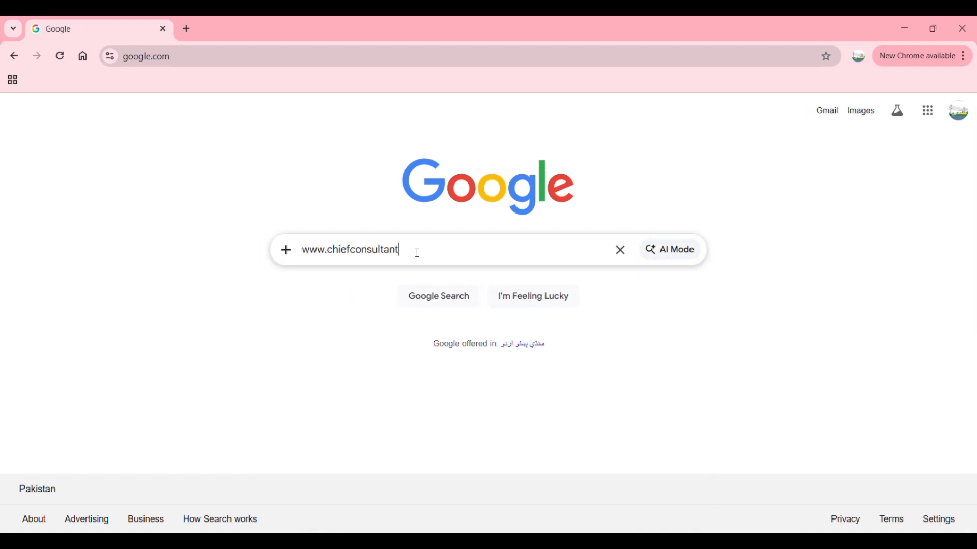
pyautogui.write('pak.com')
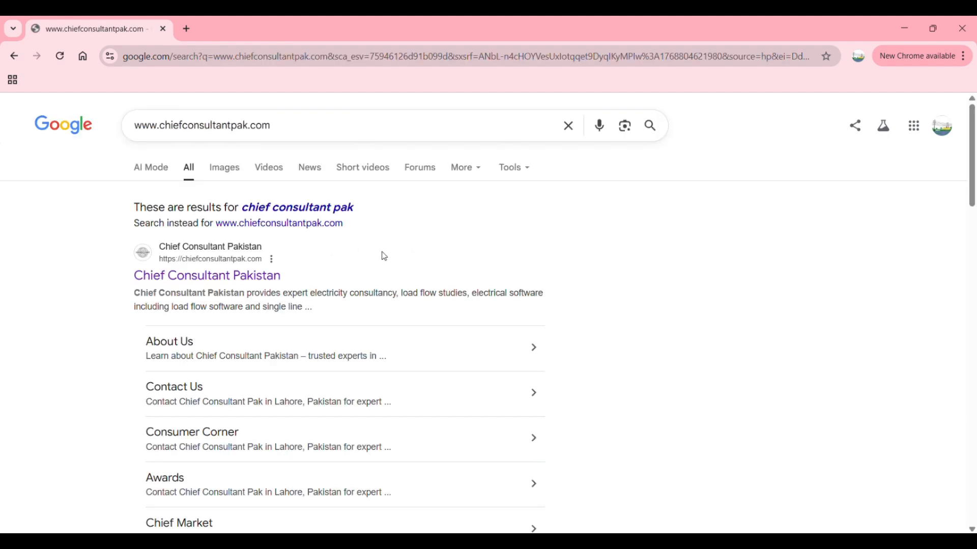
# Step: Open the Chief Consultant Pakistan site from the results and go to its FDRANA software page
pyautogui.scroll(-1, 384, 257)
pyautogui.click(270, 240)
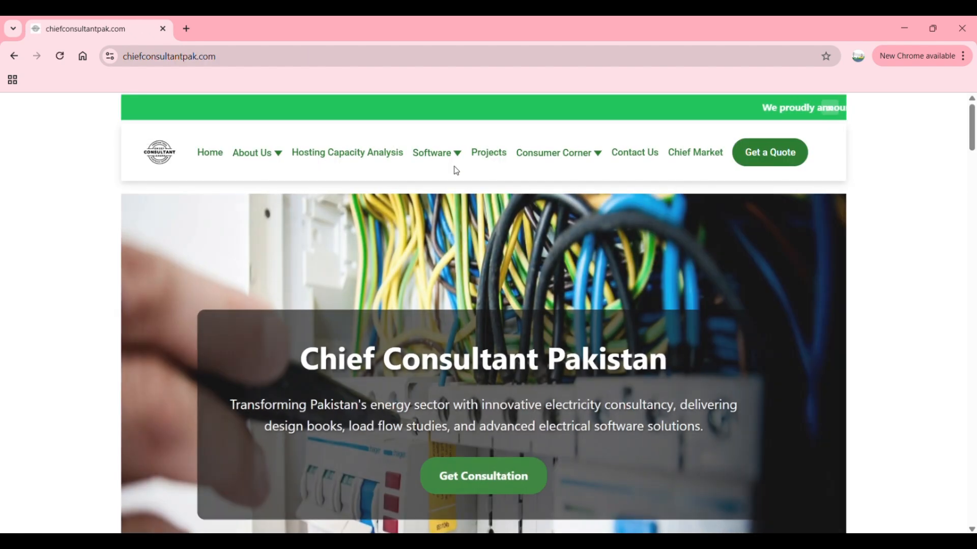
pyautogui.moveTo(453, 152)
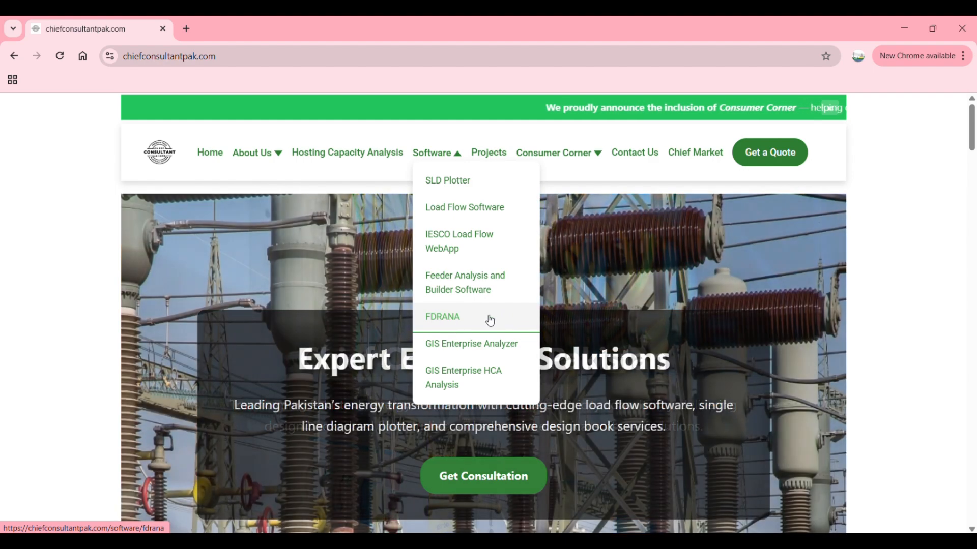
pyautogui.click(462, 319)
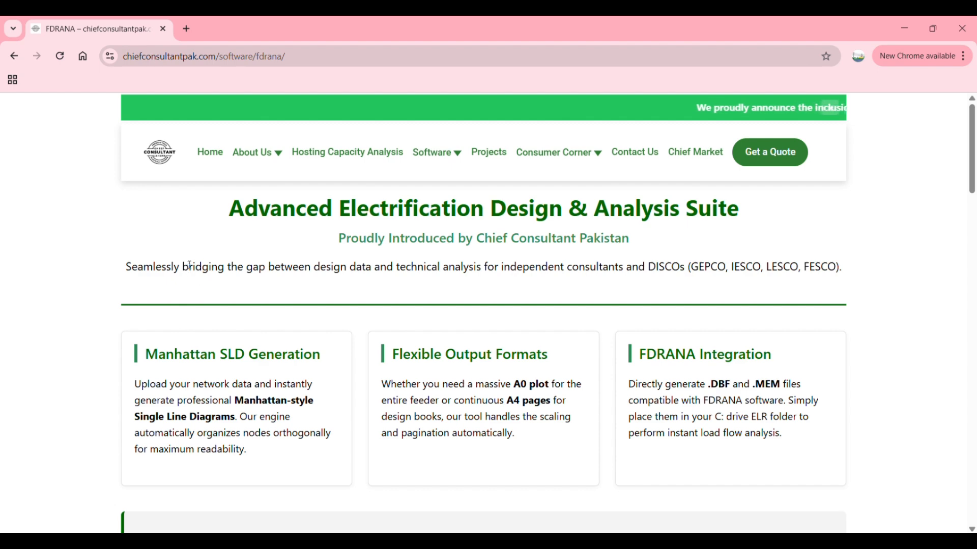
# Step: Examine the FDRANA page's title, output format and integration sections, and the required headers under Technical Data Requirements
pyautogui.moveTo(233, 211); pyautogui.dragTo(740, 213)
pyautogui.click(662, 257)
pyautogui.scroll(-2, 661, 257)
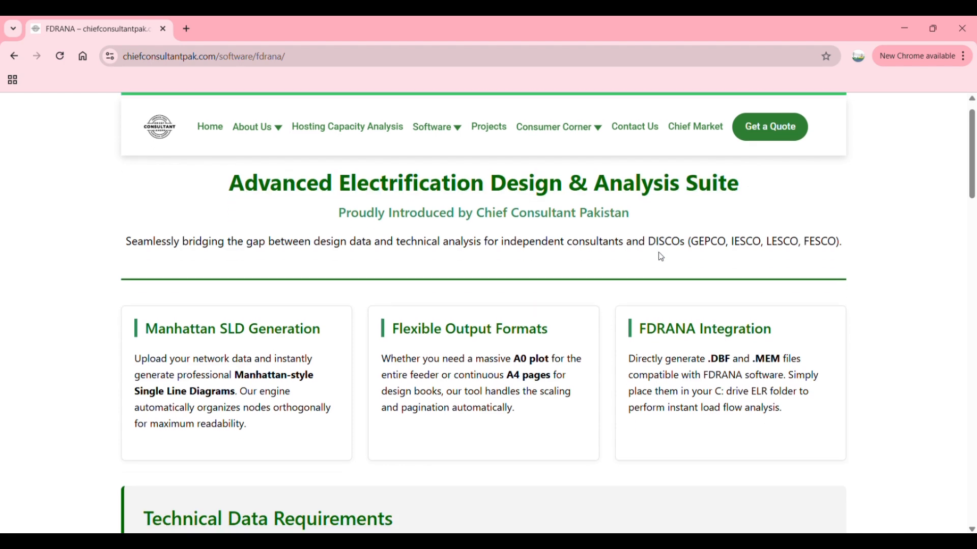
pyautogui.moveTo(399, 232); pyautogui.dragTo(526, 223)
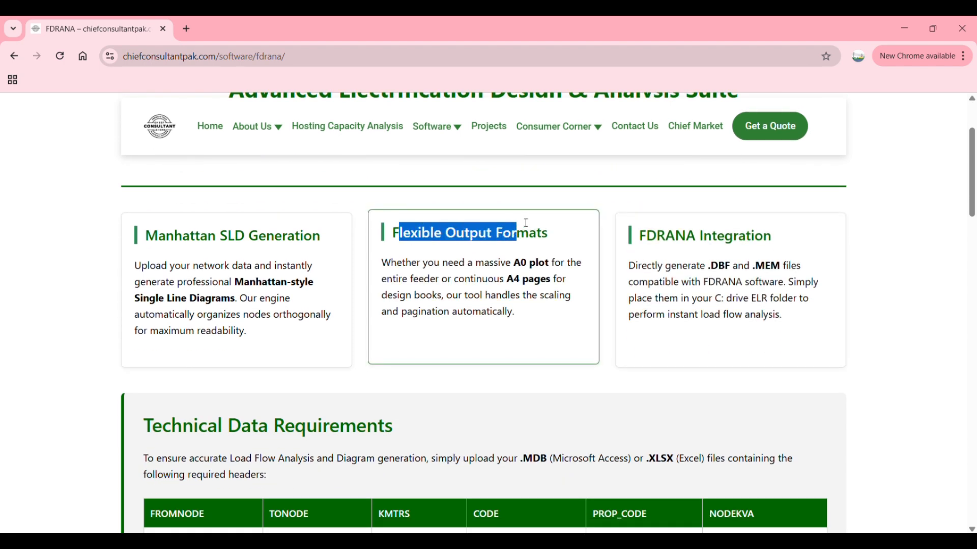
pyautogui.moveTo(641, 233); pyautogui.dragTo(746, 233)
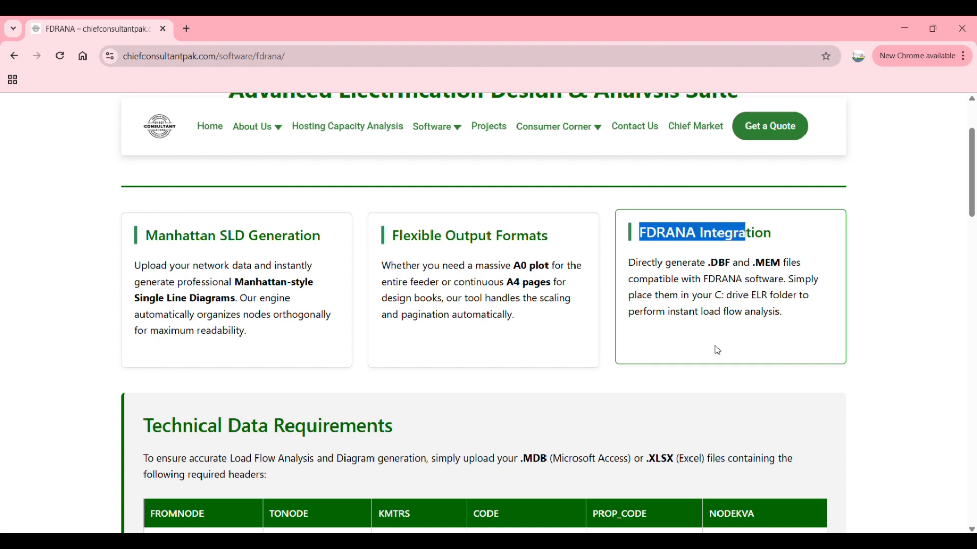
pyautogui.scroll(-3, 440, 389)
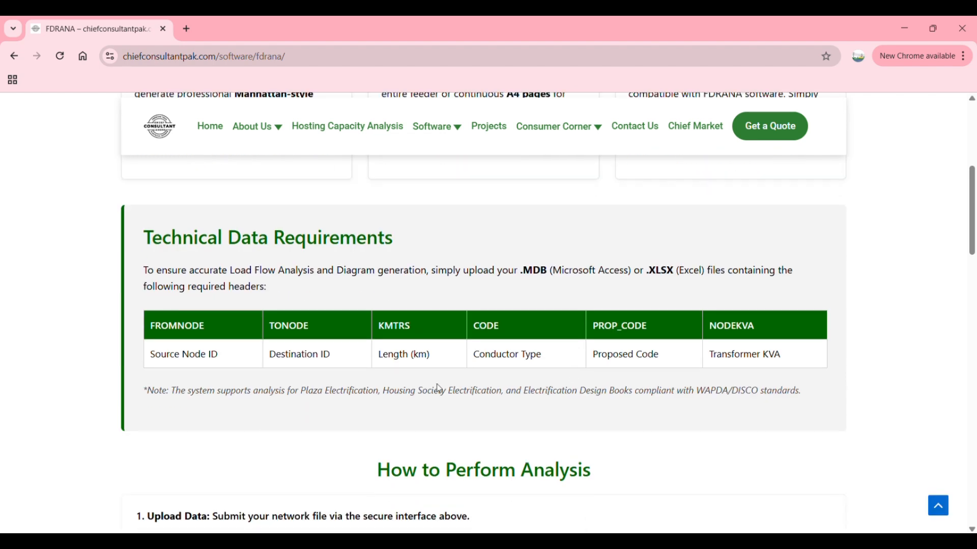
pyautogui.moveTo(155, 320); pyautogui.dragTo(745, 321)
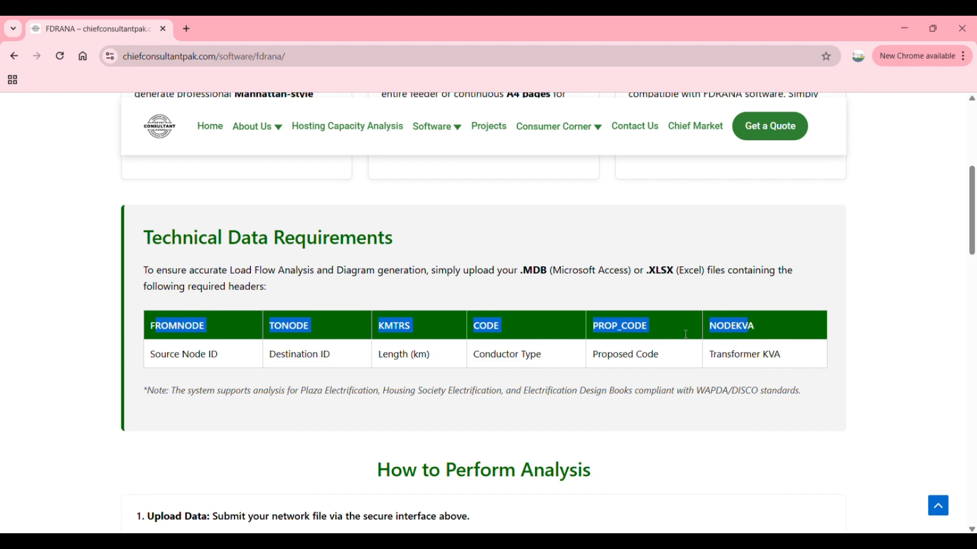
pyautogui.click(425, 344)
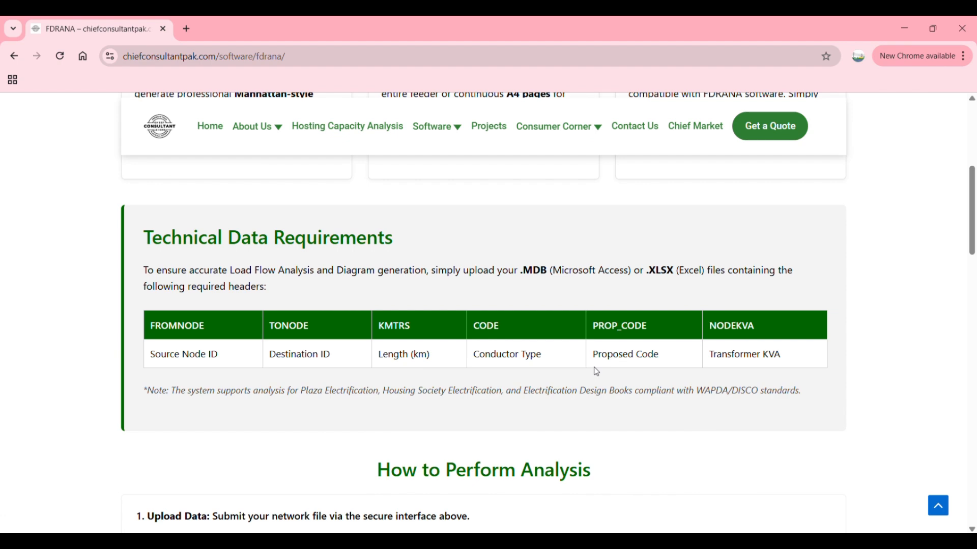
# Step: Enter the passcode in the FDRANA Conversion Analysis Login form and log in
pyautogui.scroll(-8, 595, 371)
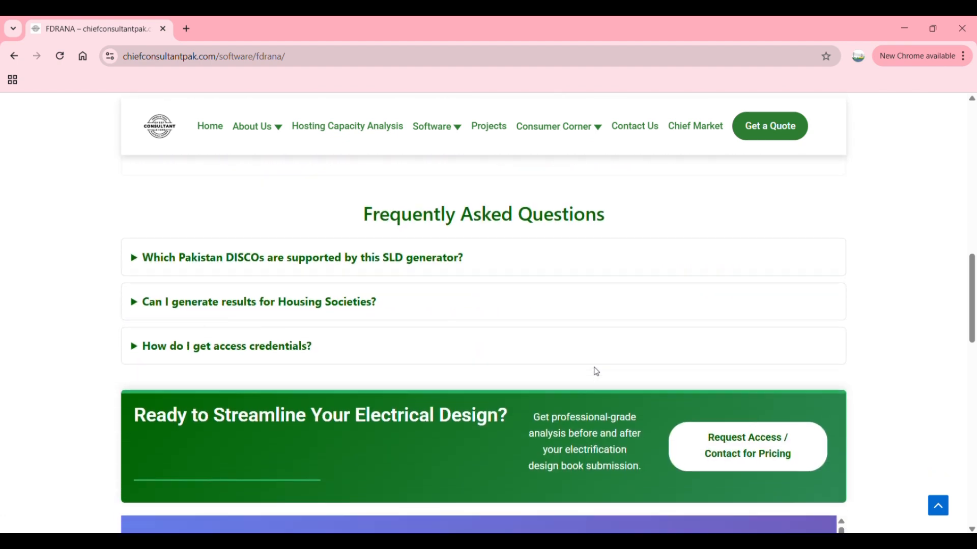
pyautogui.scroll(-8, 597, 372)
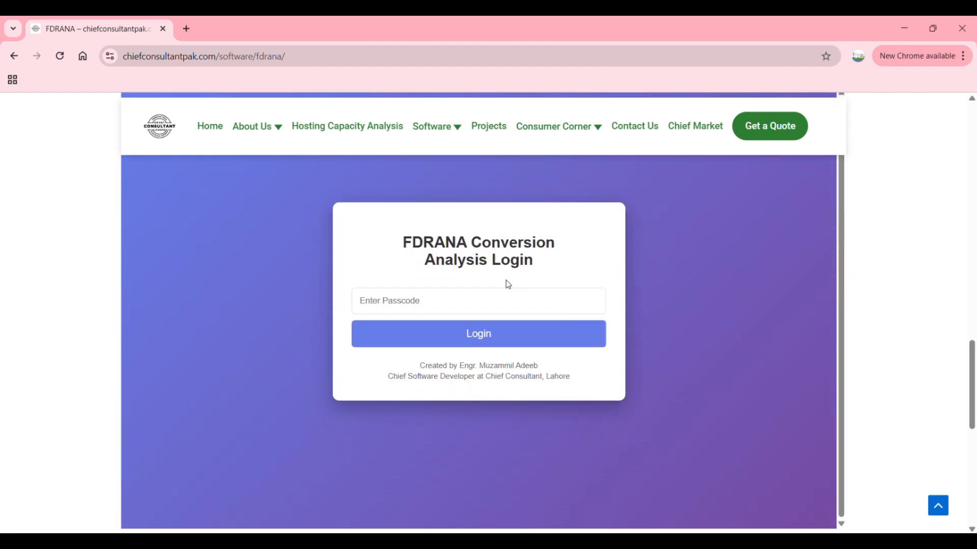
pyautogui.click(490, 301)
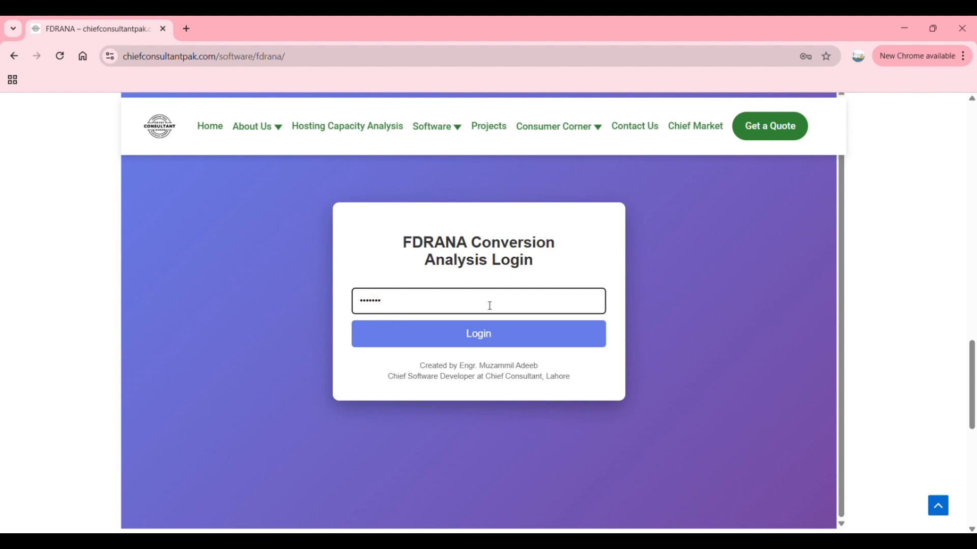
pyautogui.click(484, 334)
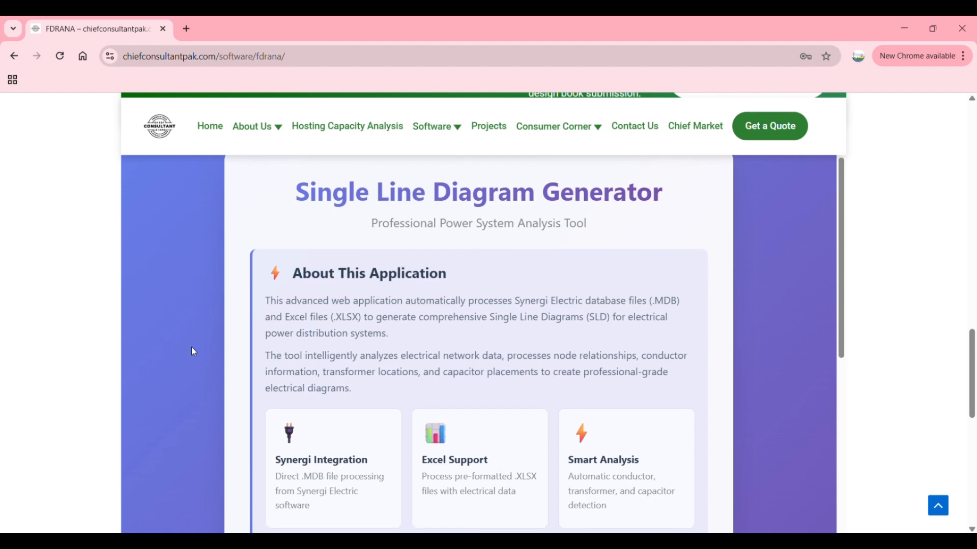
# Step: Choose the TEST Data Excel file from Downloads as the electrical data file to upload
pyautogui.scroll(-5, 192, 348)
pyautogui.scroll(-3, 193, 350)
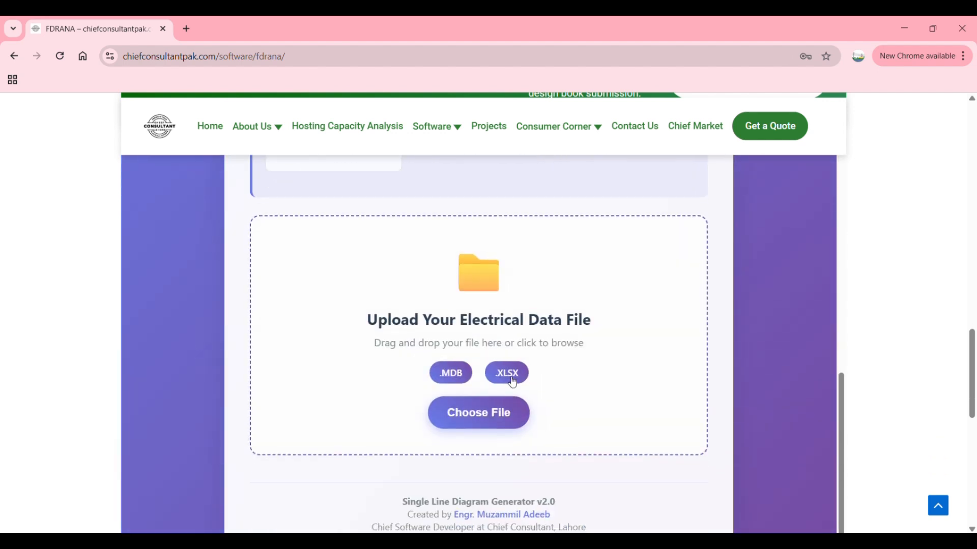
pyautogui.click(478, 364)
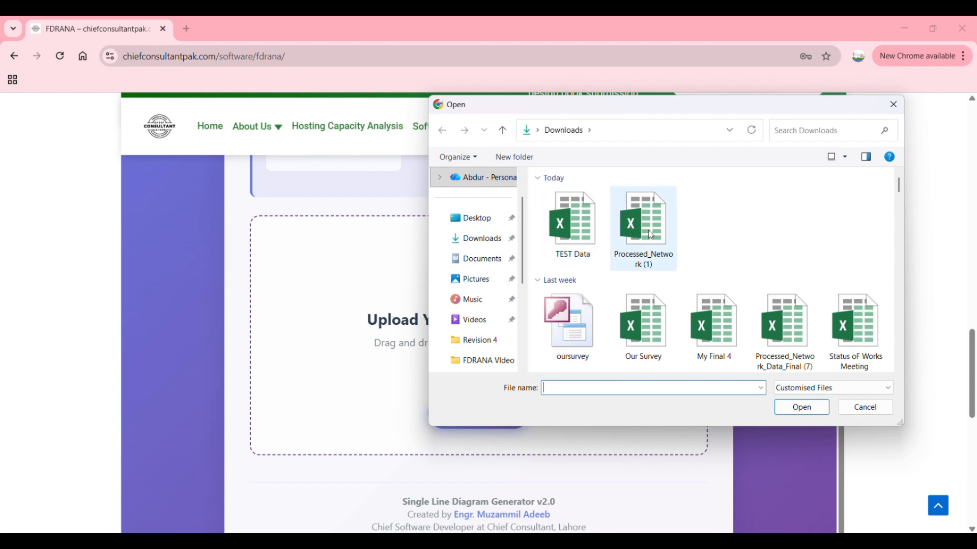
pyautogui.click(581, 237)
pyautogui.doubleClick(581, 237)
pyautogui.scroll(-2, 552, 311)
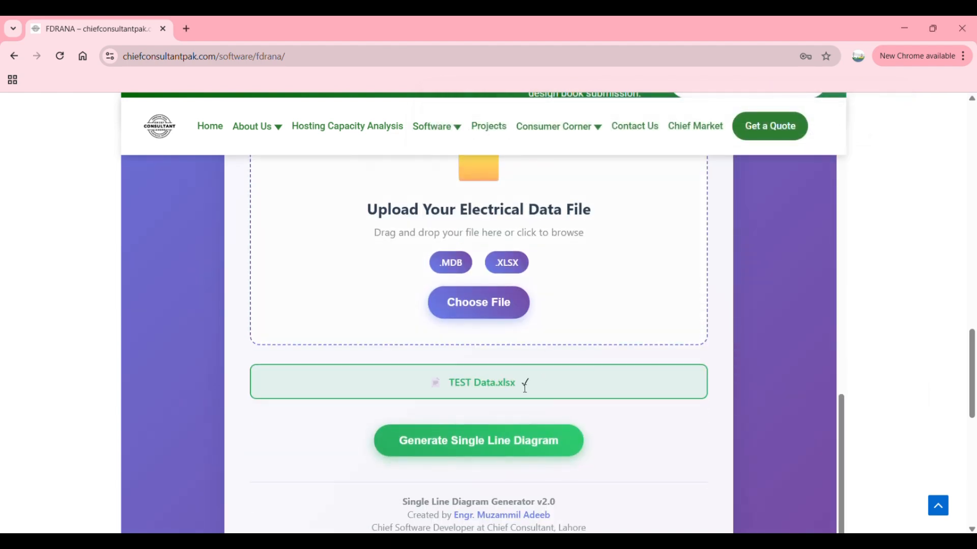
# Step: Generate the single line diagram from TEST Data.xlsx and inspect the resulting feeder drawing
pyautogui.click(507, 438)
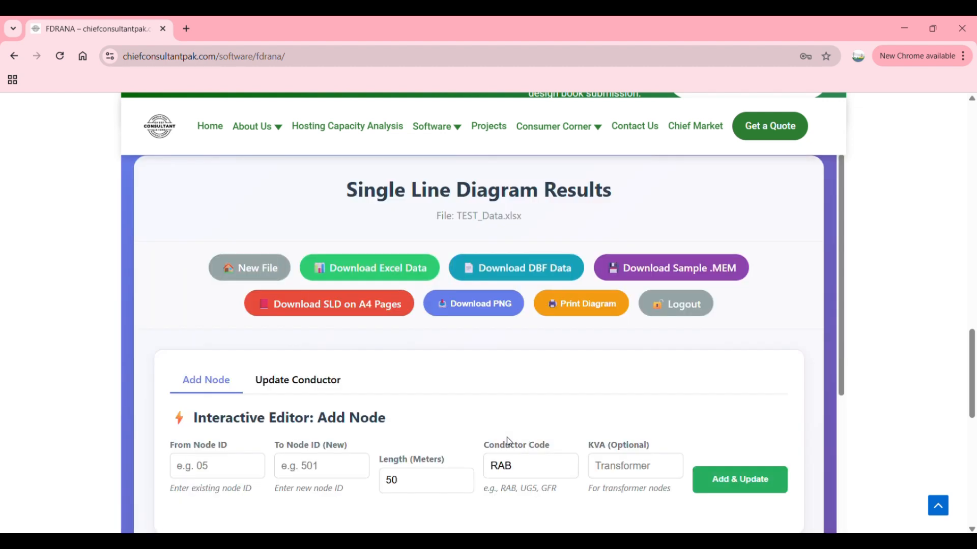
pyautogui.scroll(-5, 508, 441)
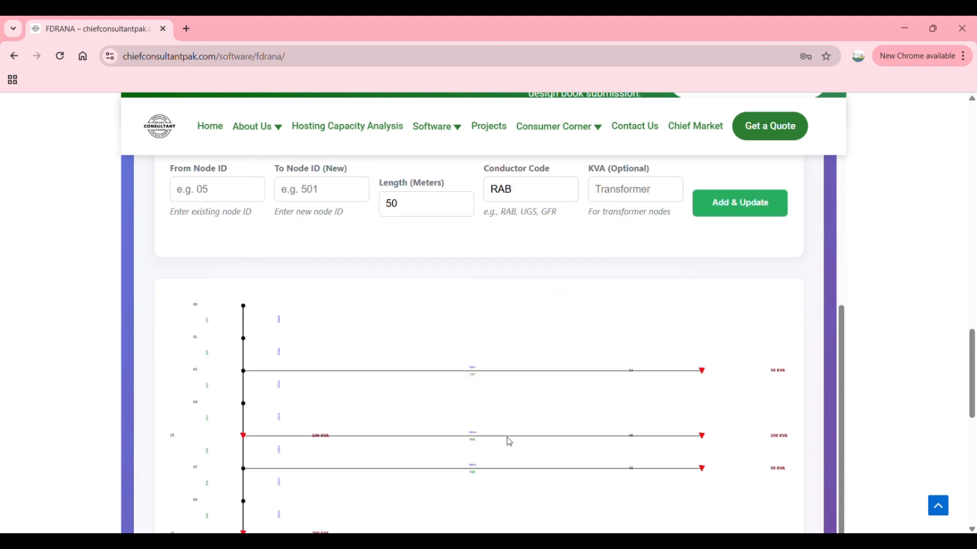
pyautogui.scroll(-1, 508, 442)
pyautogui.keyDown('ctrl'); pyautogui.scroll(7, 242, 291); pyautogui.keyUp('ctrl')
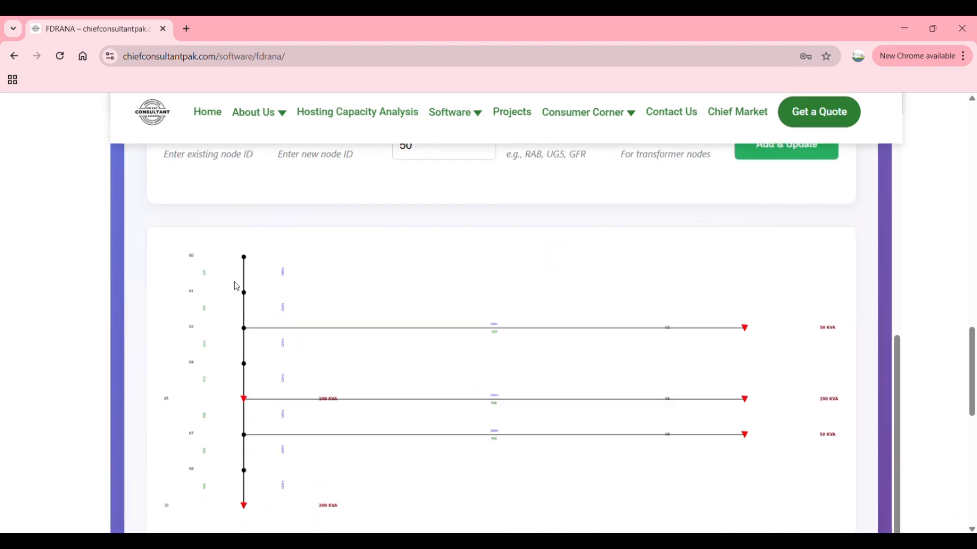
# Step: Inspect the generated diagram's nodes, conductor codes, lengths and transformer ratings, and compare them with the sample feeder drawing in Presentation1.jpg
pyautogui.keyDown('ctrl'); pyautogui.scroll(3, 236, 286); pyautogui.keyUp('ctrl')
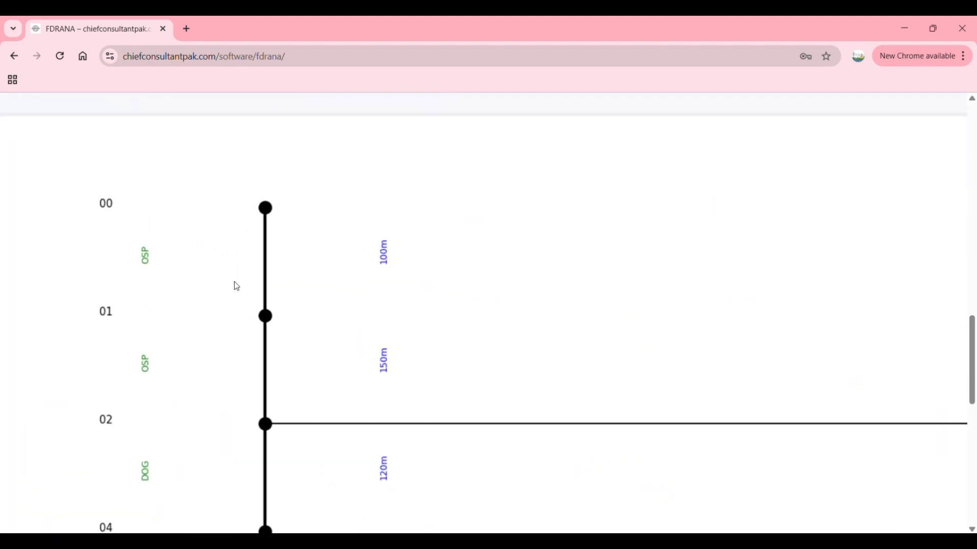
pyautogui.keyDown('ctrl'); pyautogui.scroll(-2, 236, 286); pyautogui.keyUp('ctrl')
pyautogui.keyDown('ctrl'); pyautogui.scroll(-1, 237, 286); pyautogui.keyUp('ctrl')
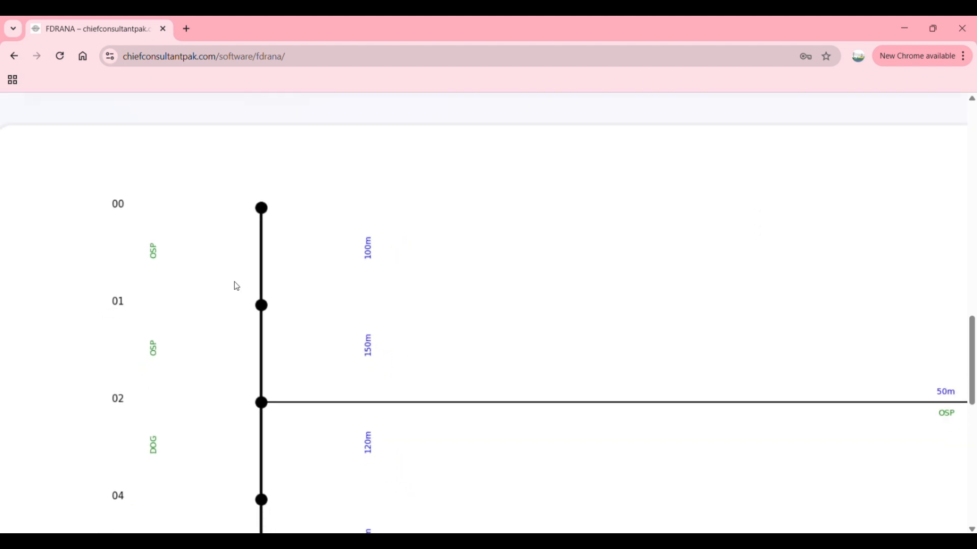
pyautogui.scroll(3, 369, 355)
pyautogui.keyDown('ctrl'); pyautogui.scroll(-2, 451, 371); pyautogui.keyUp('ctrl')
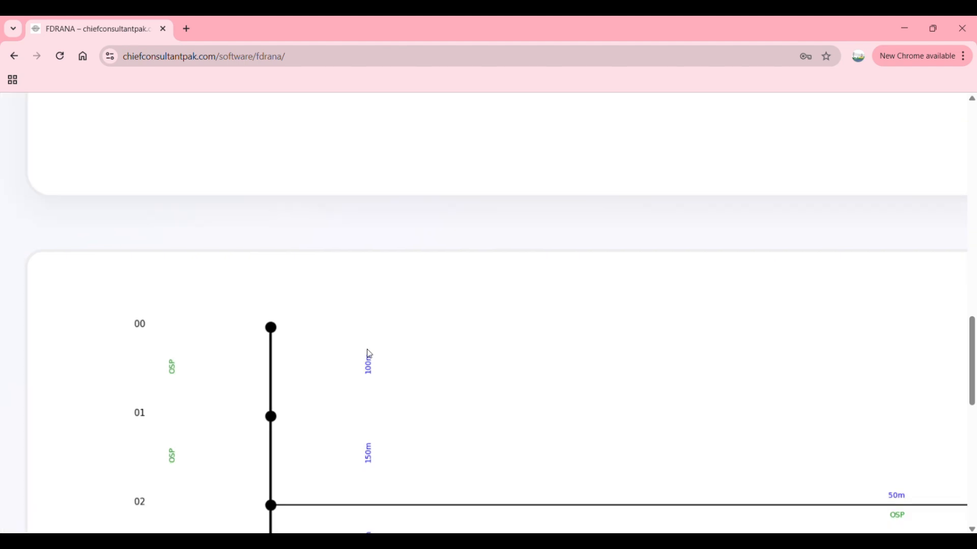
pyautogui.hscroll(7, 615, 418)
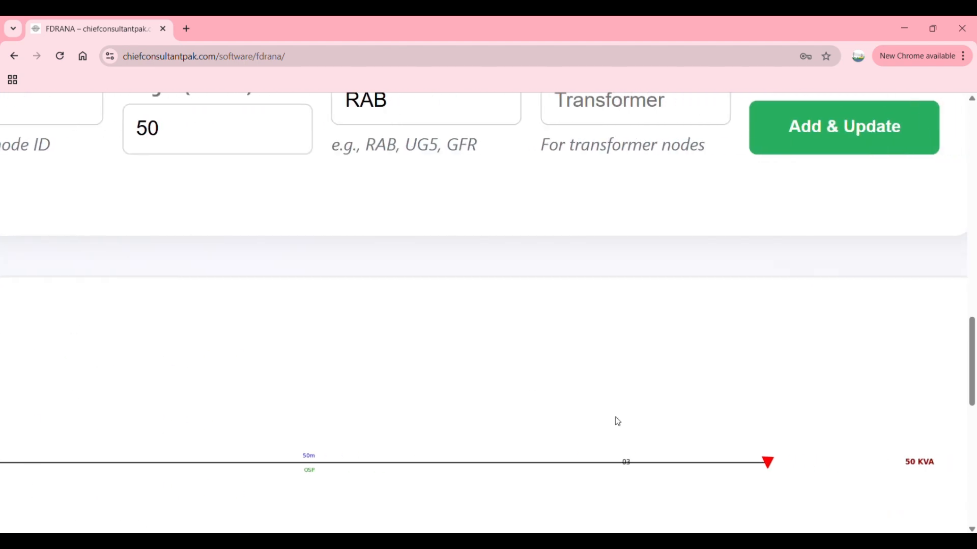
pyautogui.hscroll(-6, 617, 422)
pyautogui.scroll(-2, 339, 431)
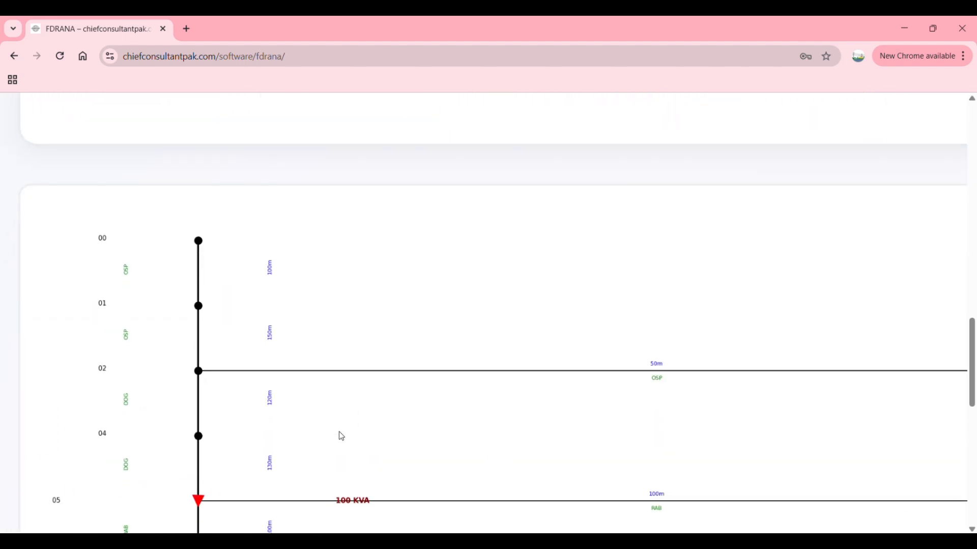
pyautogui.scroll(-2, 341, 436)
pyautogui.hscroll(5, 341, 437)
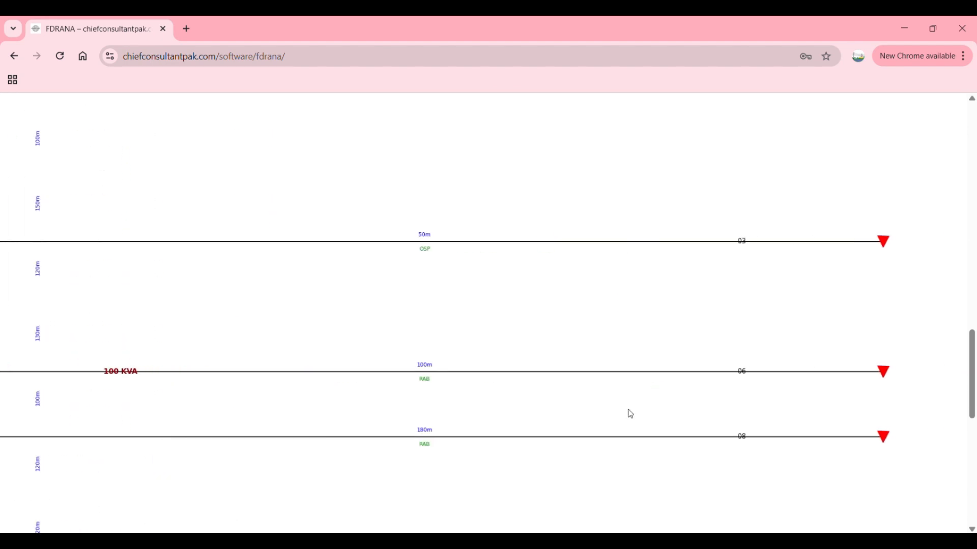
pyautogui.click(685, 542)
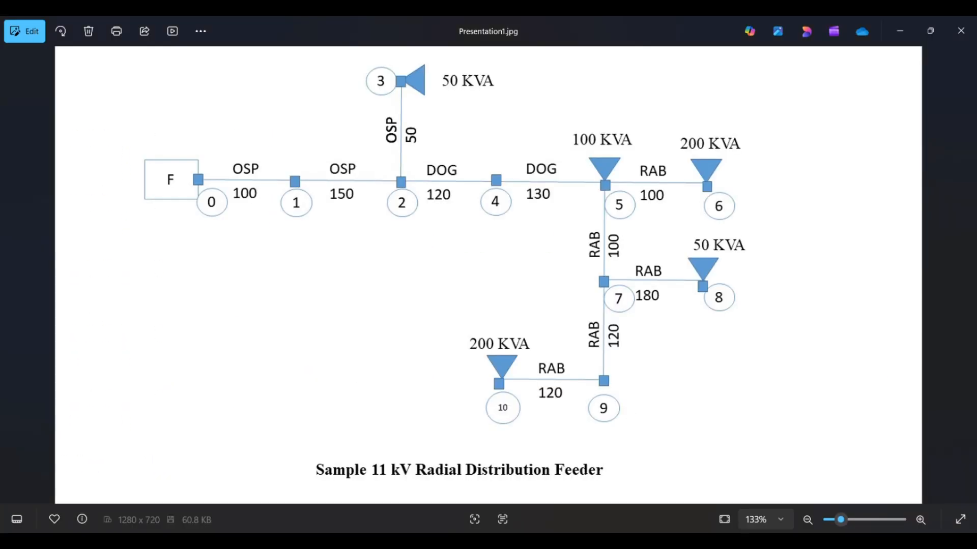
pyautogui.click(682, 542)
# Step: Review the download and print options and the Add Node editor on the Single Line Diagram Results page
pyautogui.scroll(-5, 451, 379)
pyautogui.scroll(3, 451, 379)
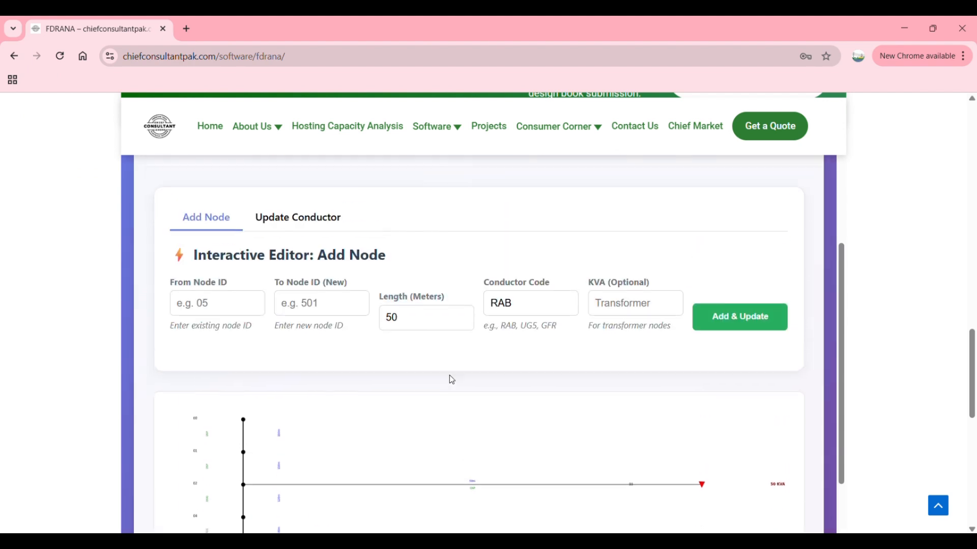
pyautogui.scroll(3, 451, 380)
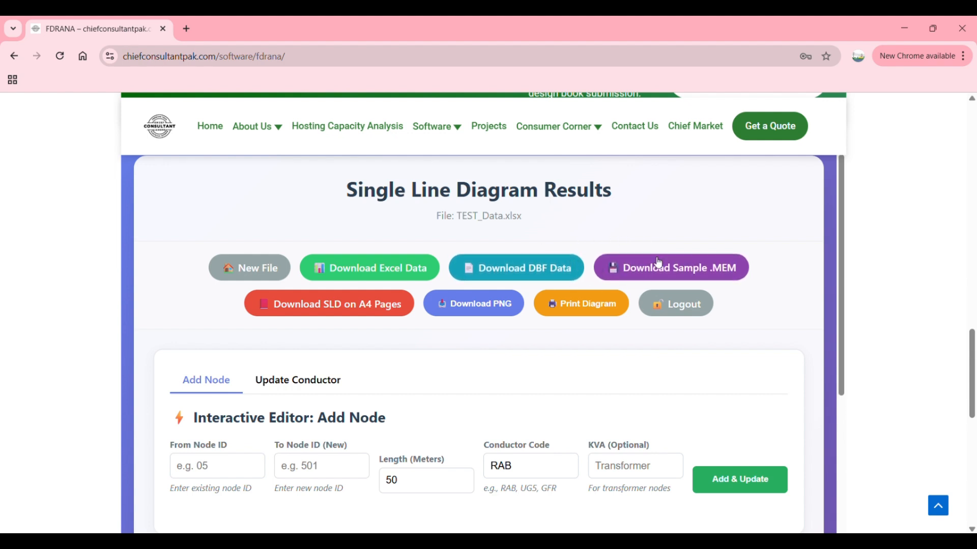
pyautogui.scroll(-1, 560, 266)
pyautogui.scroll(-1, 509, 277)
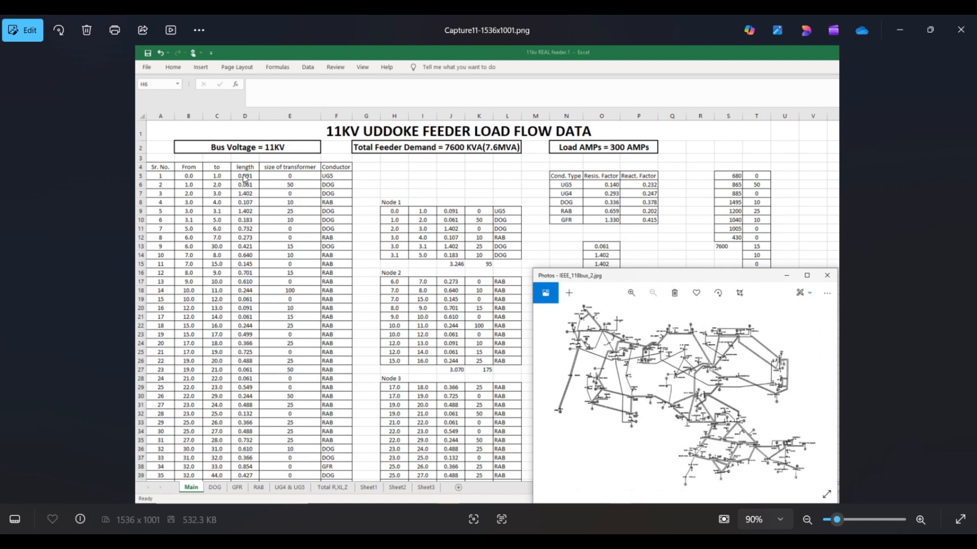
# Step: Examine the From, to, length, transformer size and conductor columns in the 11KV UDDOKE feeder load flow data image
pyautogui.scroll(2, 245, 179)
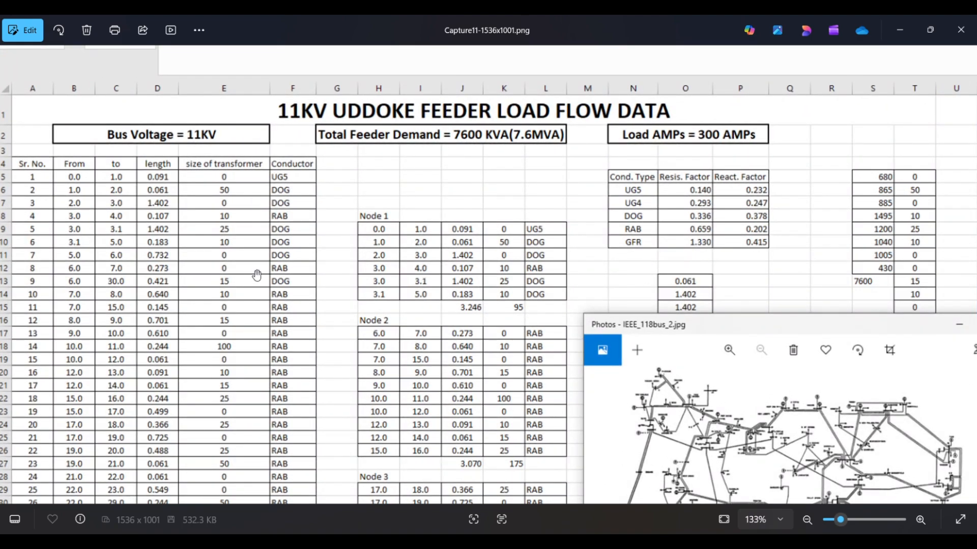
pyautogui.scroll(-2, 257, 275)
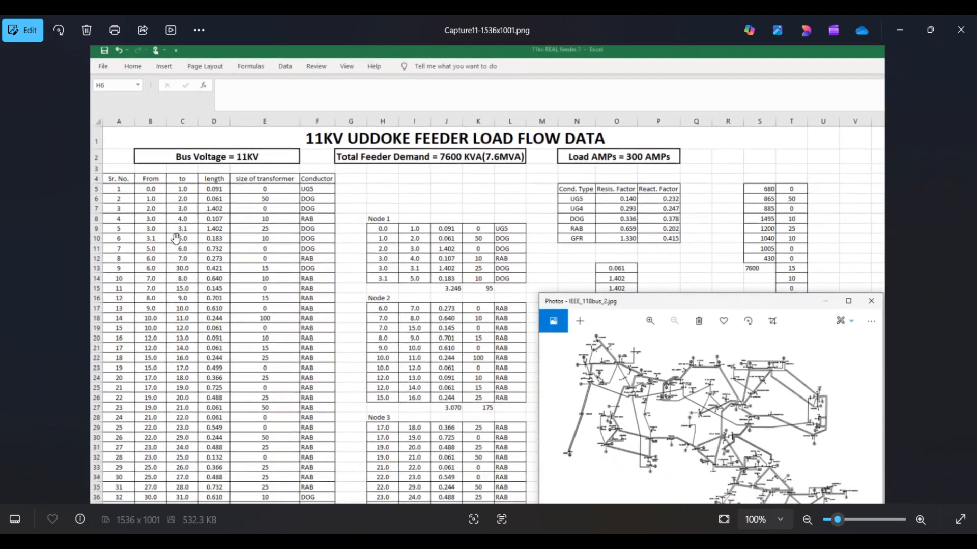
pyautogui.moveTo(197, 303); pyautogui.dragTo(214, 230)
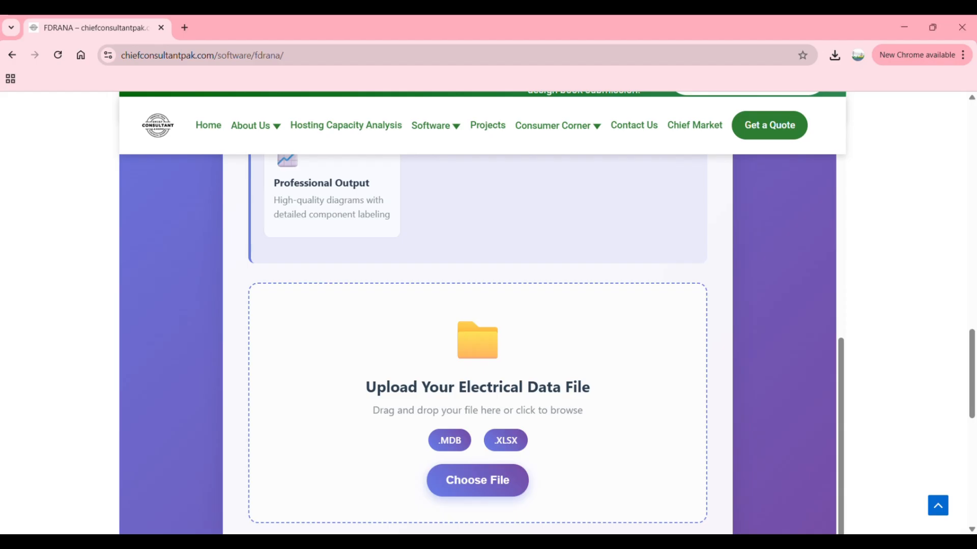
# Step: Choose Processed_Network_Data (4).xlsx from Downloads as the electrical data file and generate its single line diagram
pyautogui.scroll(-2, 410, 330)
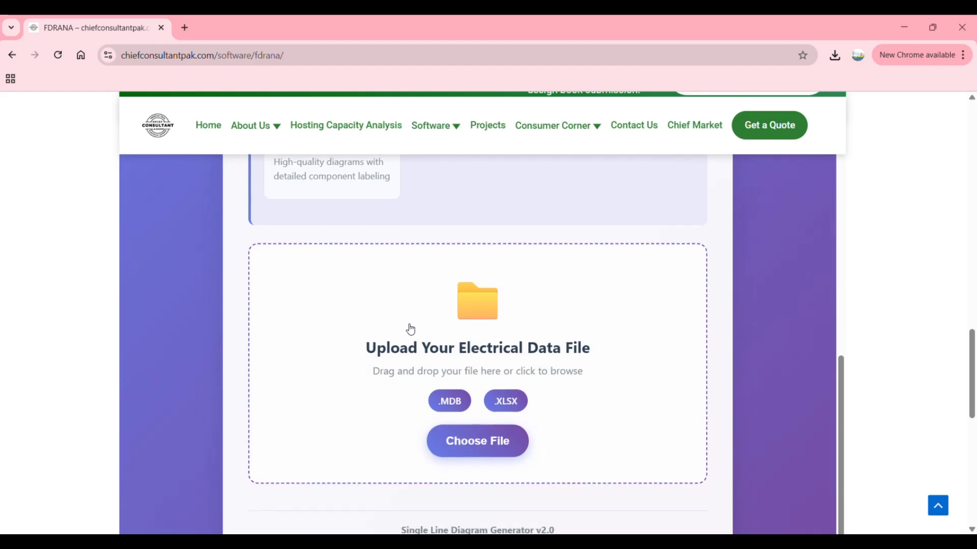
pyautogui.scroll(-3, 411, 329)
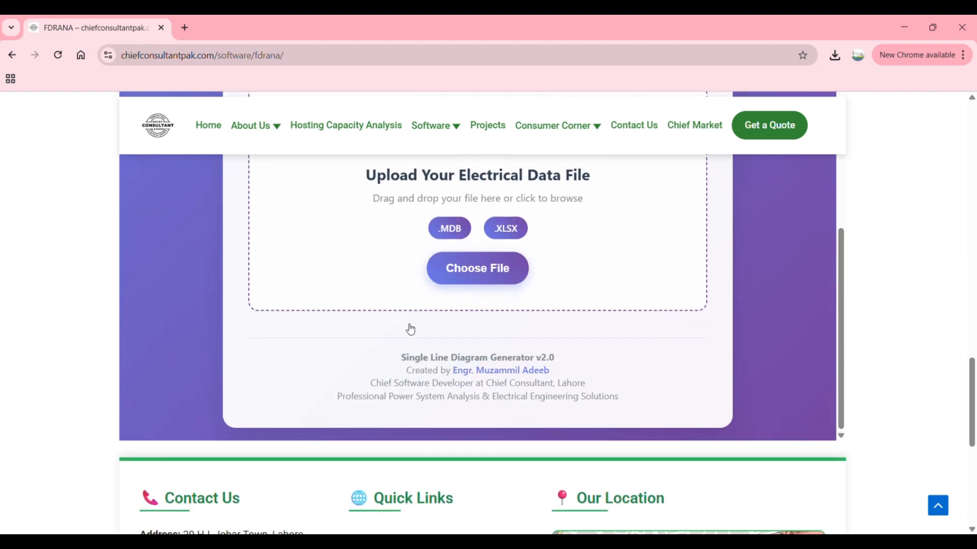
pyautogui.click(522, 225)
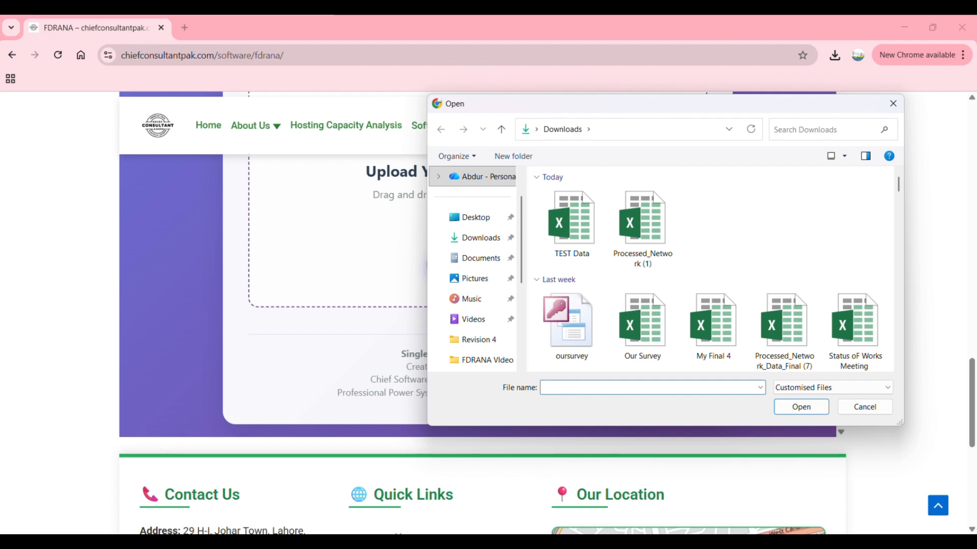
pyautogui.write('proc')
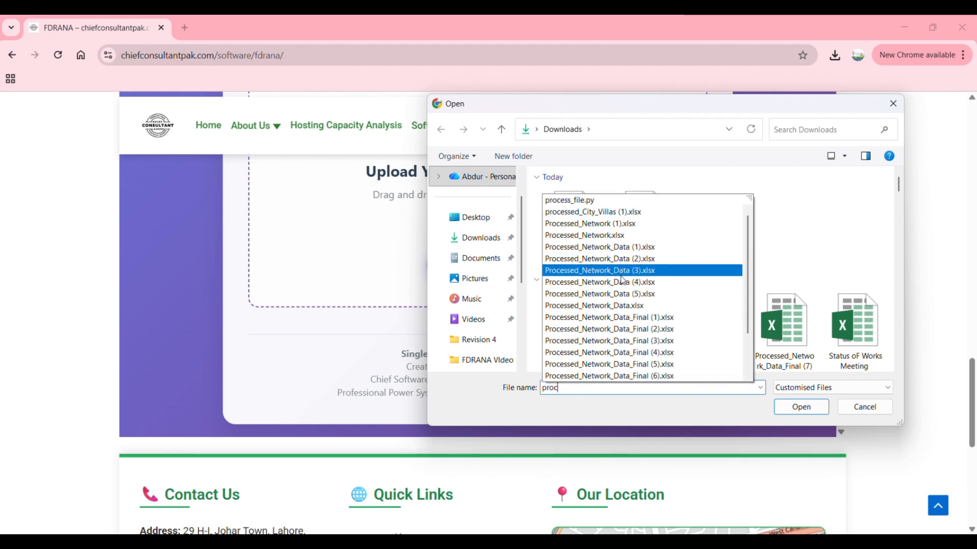
pyautogui.click(676, 284)
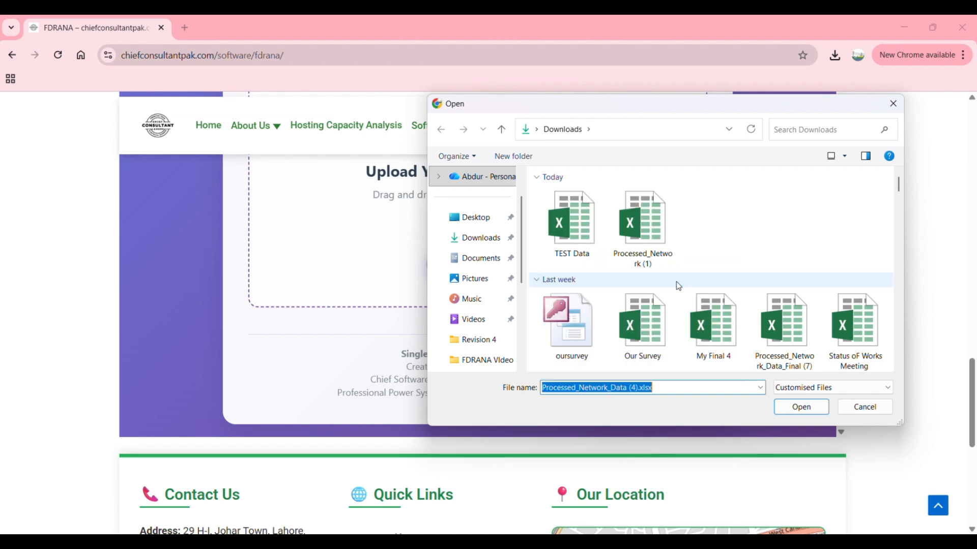
pyautogui.click(801, 407)
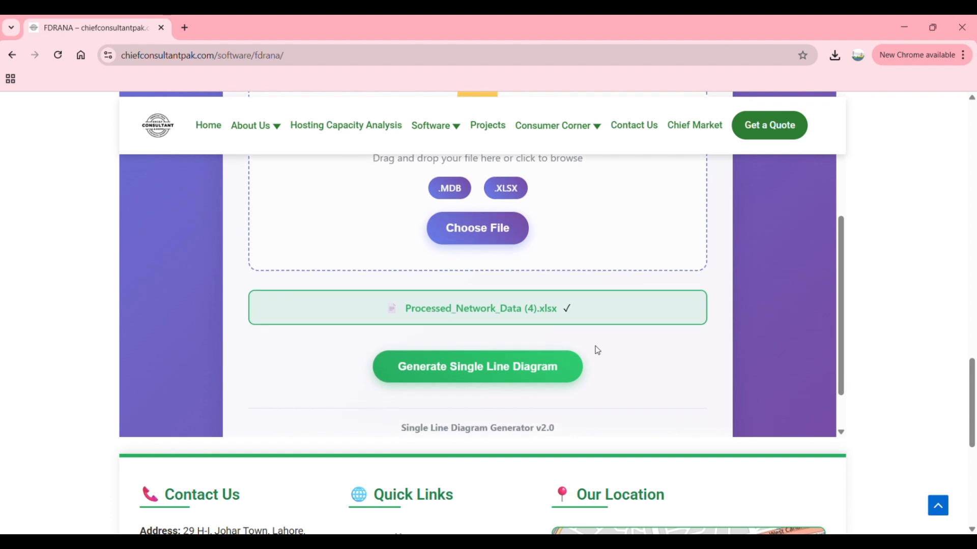
pyautogui.click(520, 365)
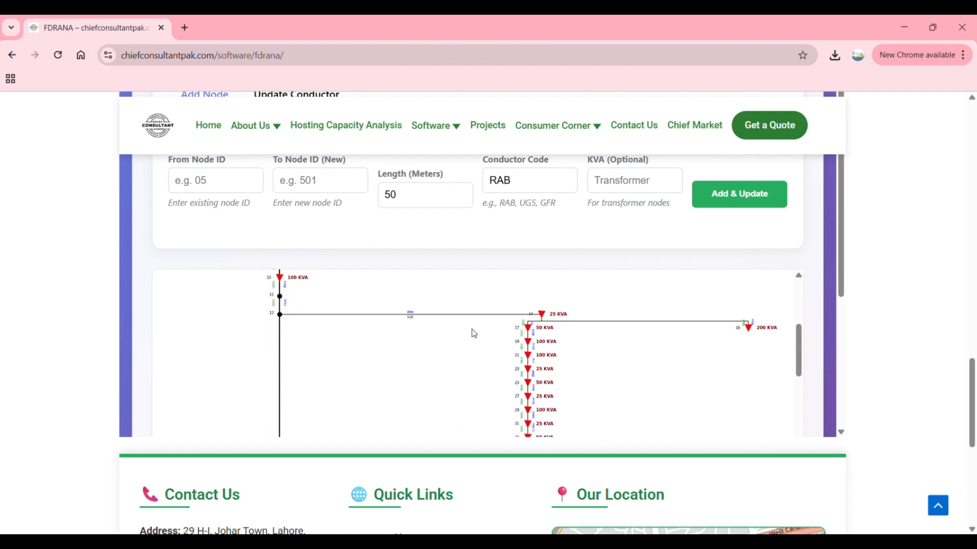
# Step: Examine the large feeder diagram's main line and transformer branches from its upper nodes downward
pyautogui.scroll(-5, 474, 333)
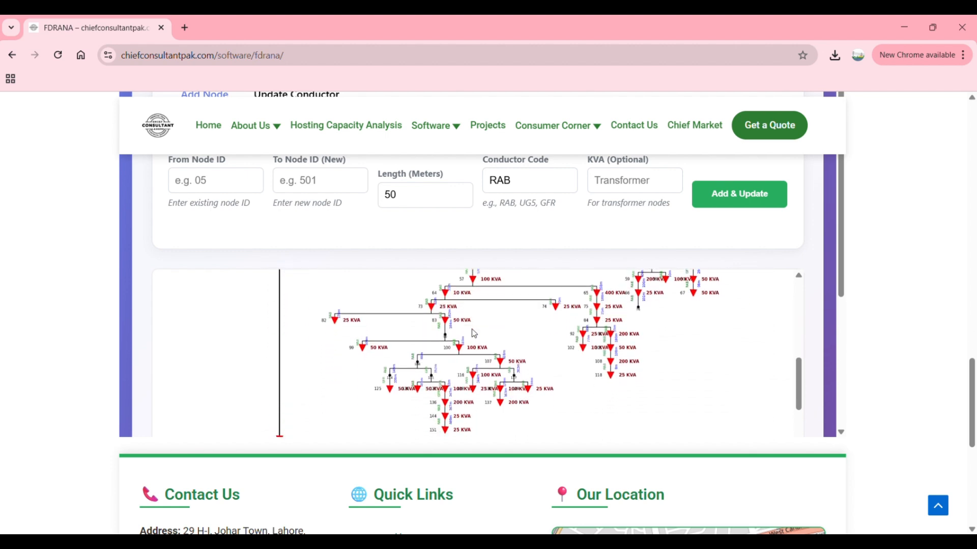
pyautogui.scroll(2, 474, 334)
pyautogui.scroll(-5, 474, 334)
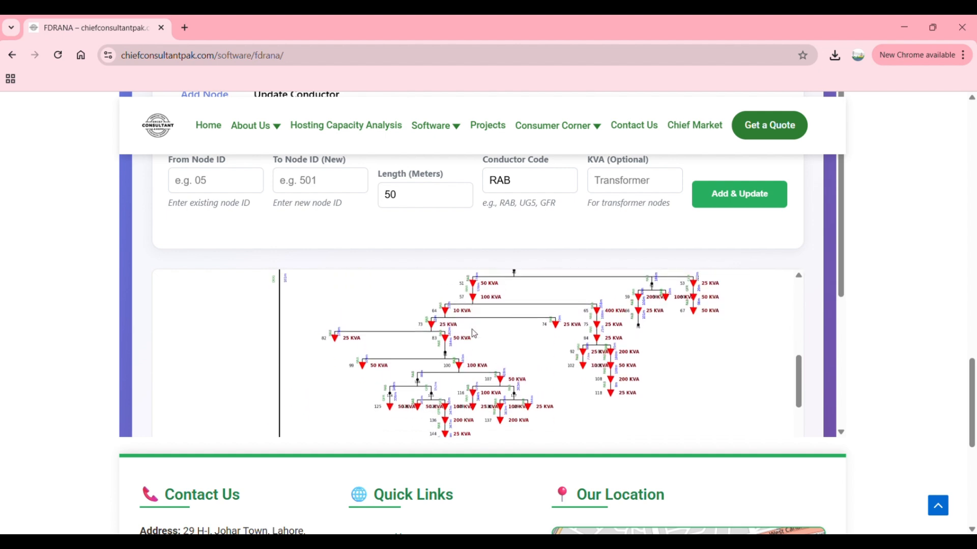
pyautogui.scroll(-5, 474, 334)
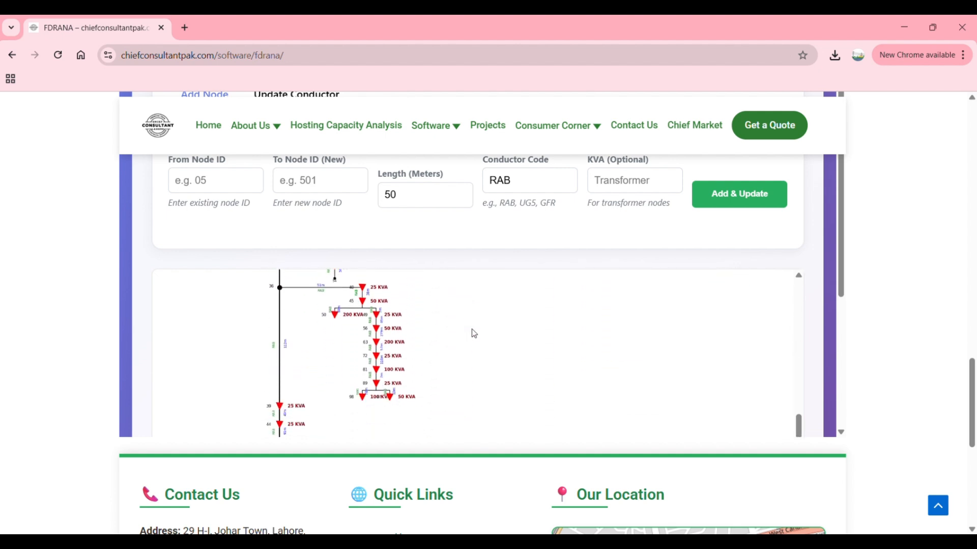
pyautogui.scroll(-5, 474, 333)
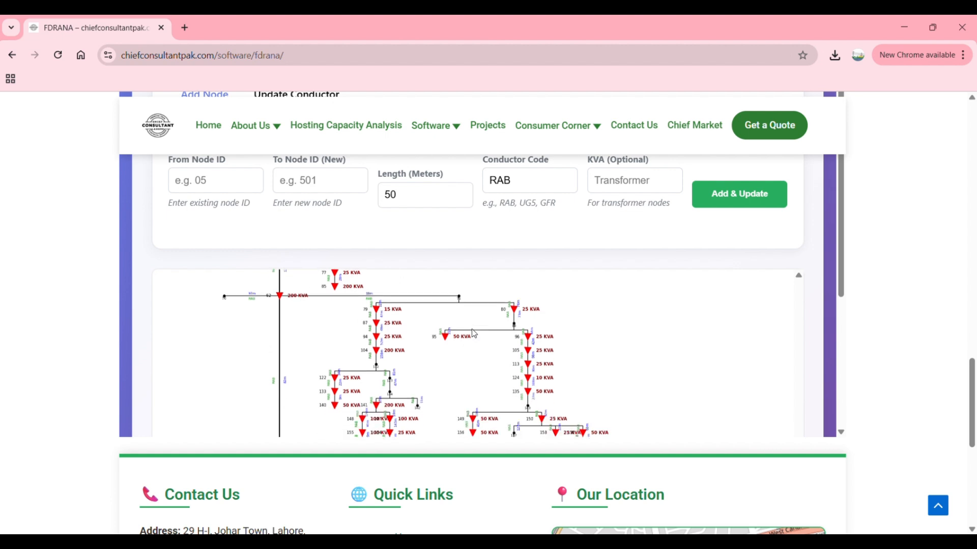
pyautogui.scroll(-3, 837, 246)
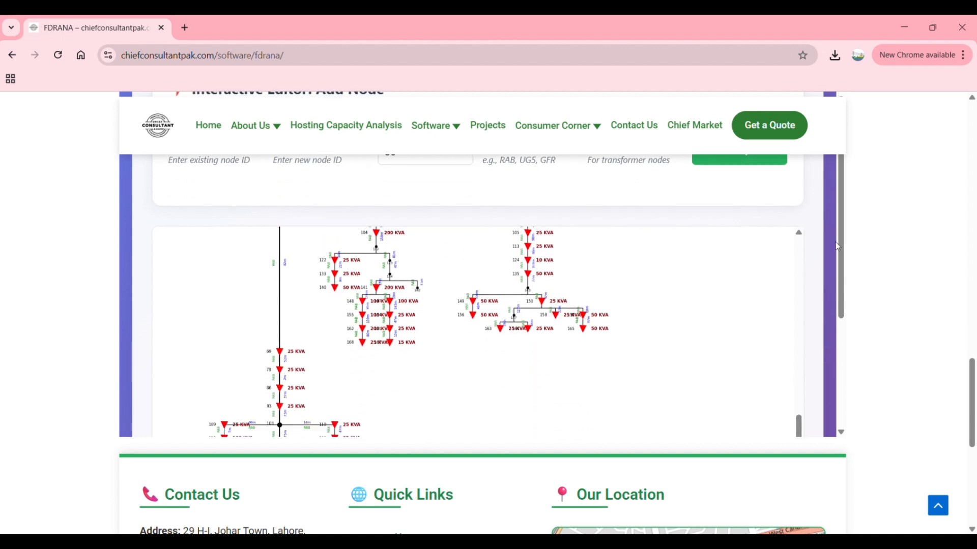
pyautogui.scroll(-4, 664, 312)
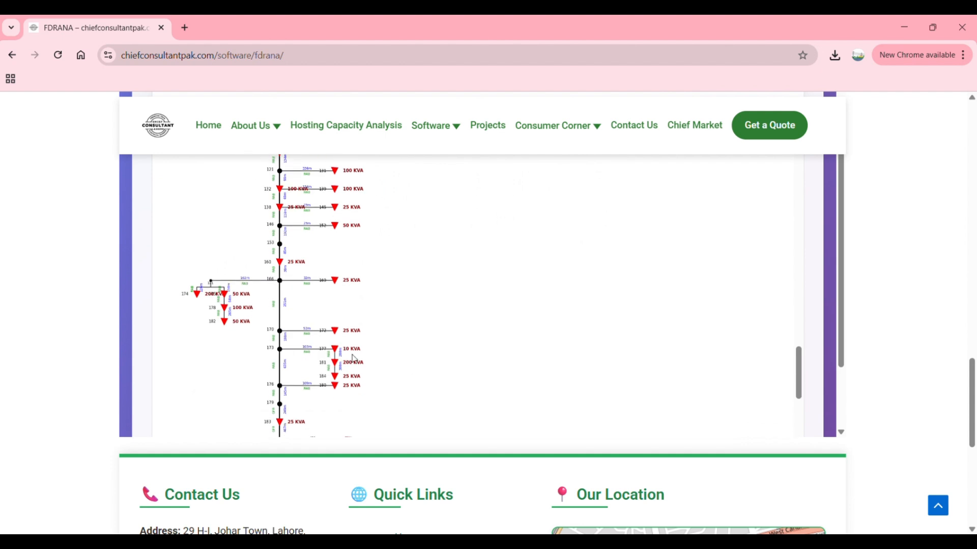
# Step: Inspect the labels around nodes 166 to 184 up close, follow the feeder to its last node, and return toward the start
pyautogui.scroll(5, 340, 332)
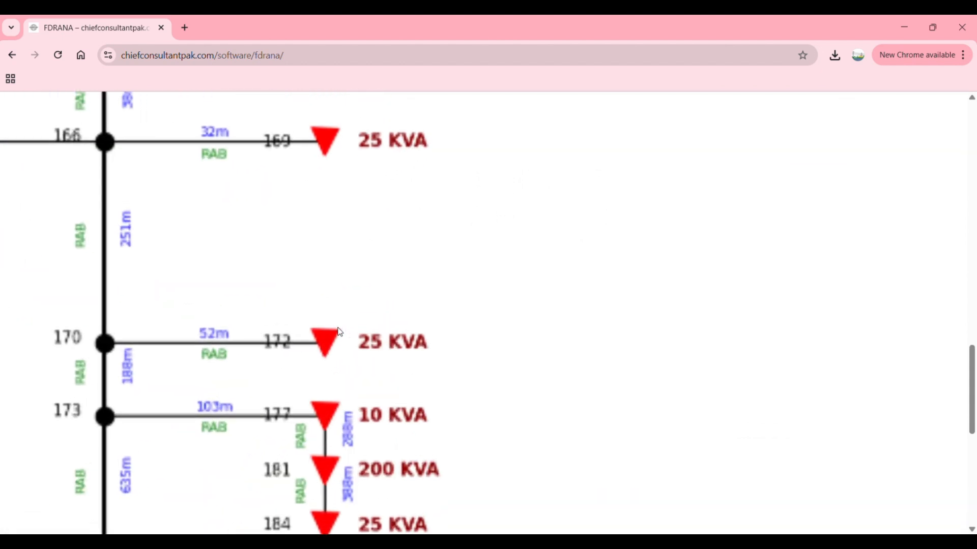
pyautogui.scroll(-3, 340, 333)
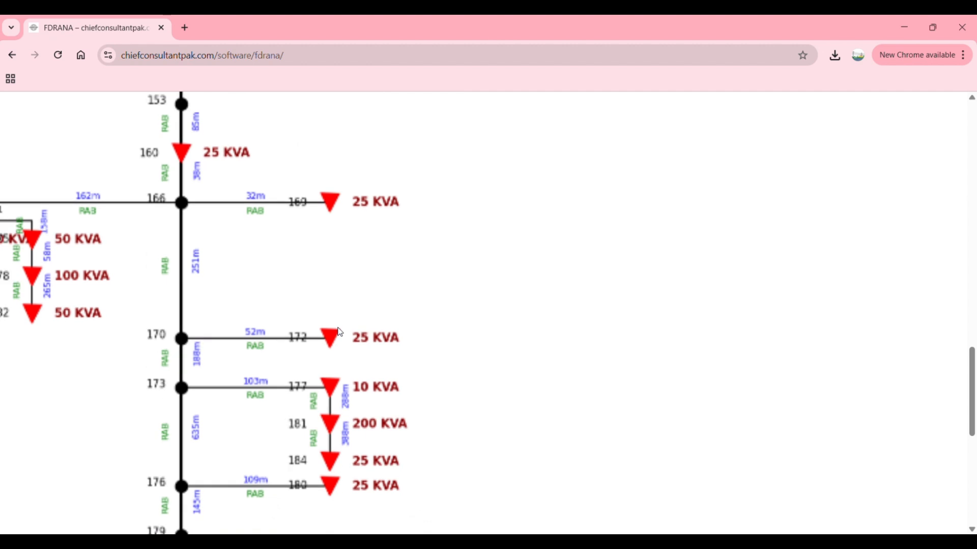
pyautogui.scroll(-5, 340, 332)
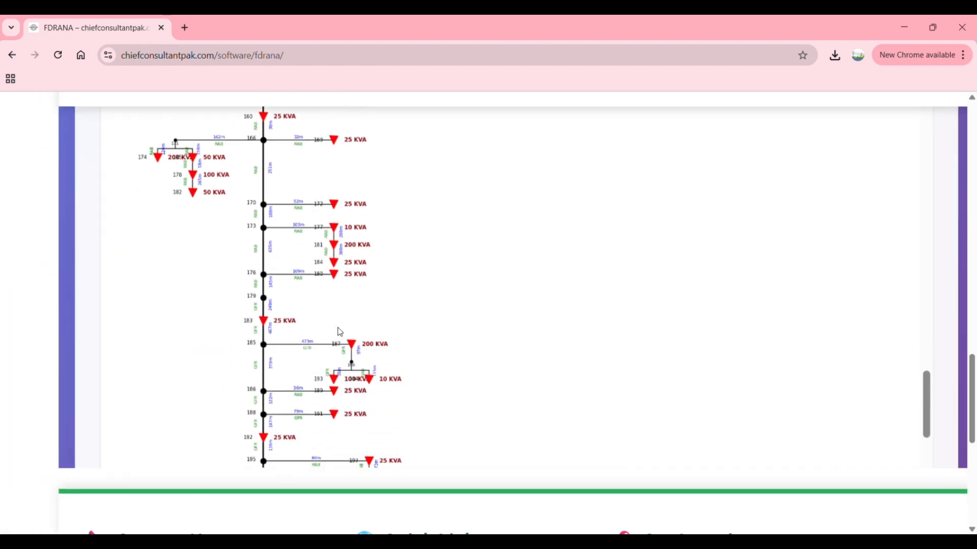
pyautogui.scroll(-5, 341, 332)
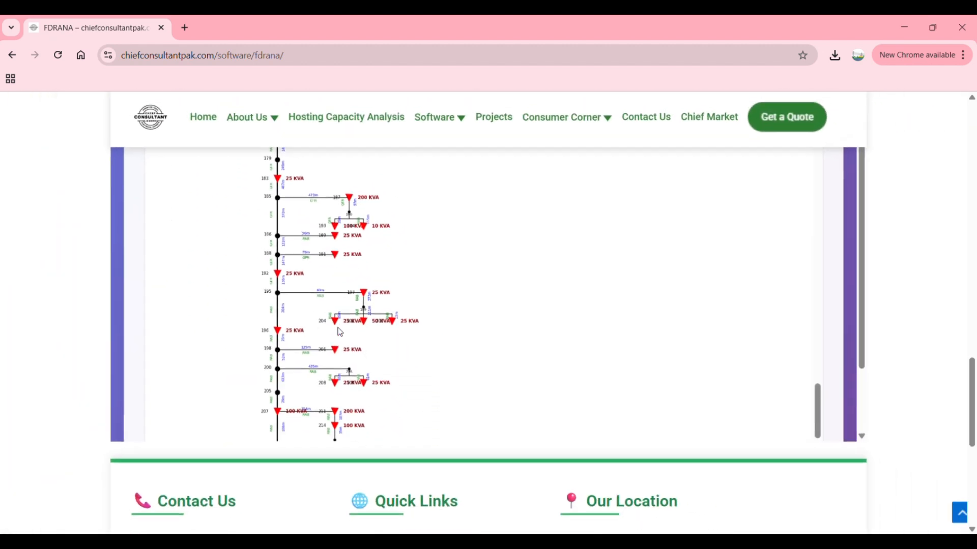
pyautogui.scroll(-5, 340, 332)
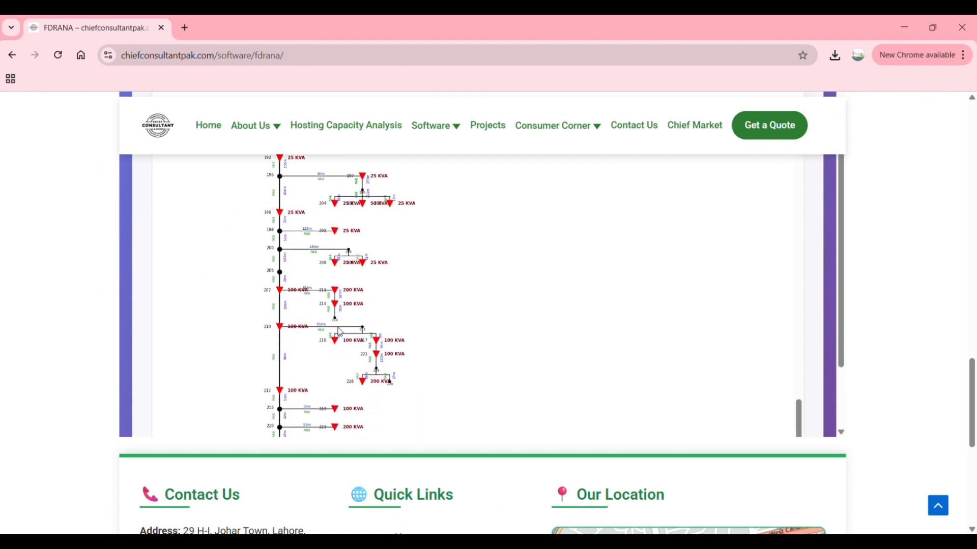
pyautogui.scroll(-3, 340, 332)
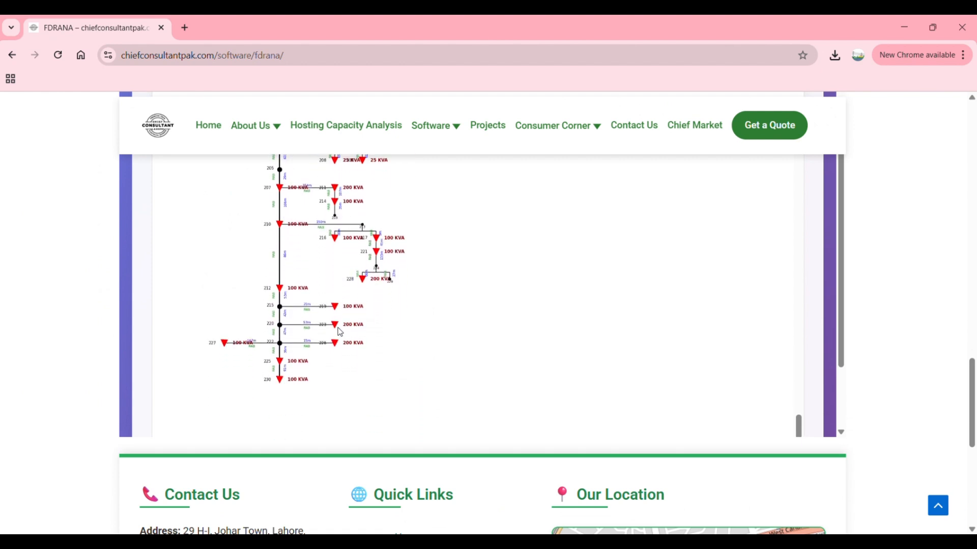
pyautogui.scroll(10, 340, 332)
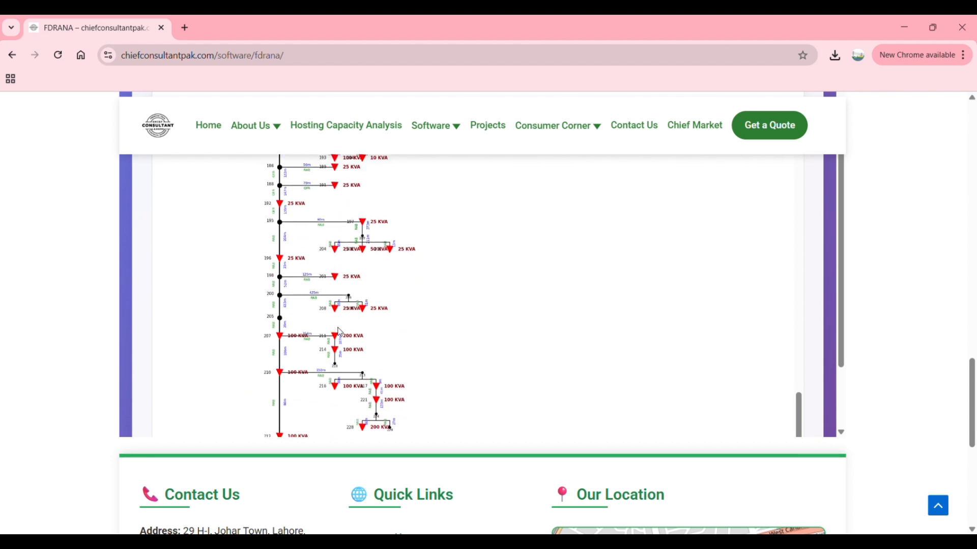
pyautogui.scroll(10, 340, 332)
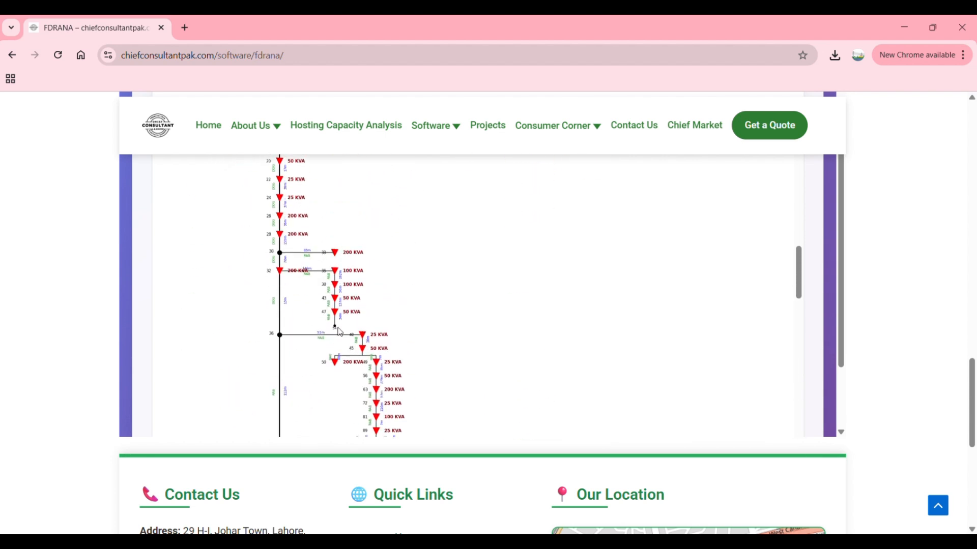
pyautogui.scroll(10, 340, 332)
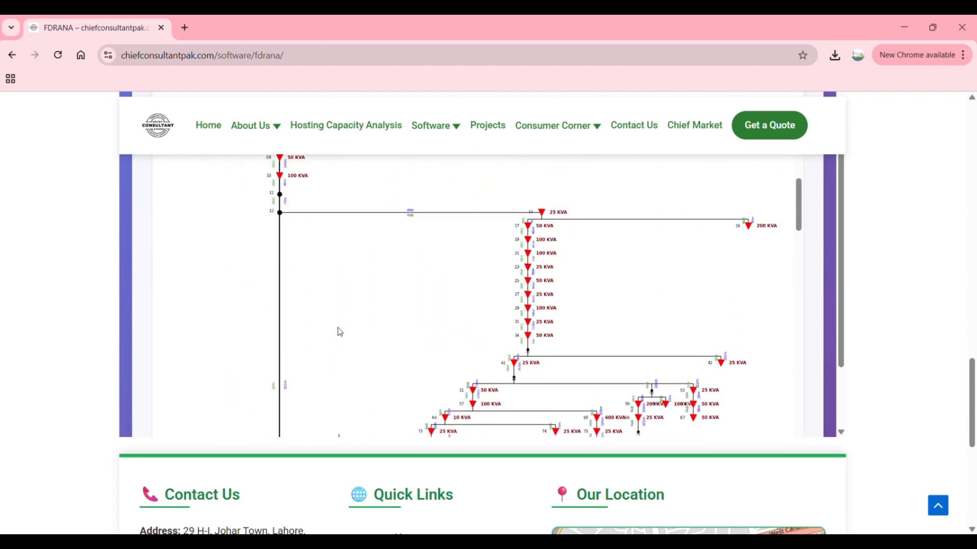
# Step: Return to the large feeder's Single Line Diagram Results and download its Excel data
pyautogui.scroll(5, 340, 332)
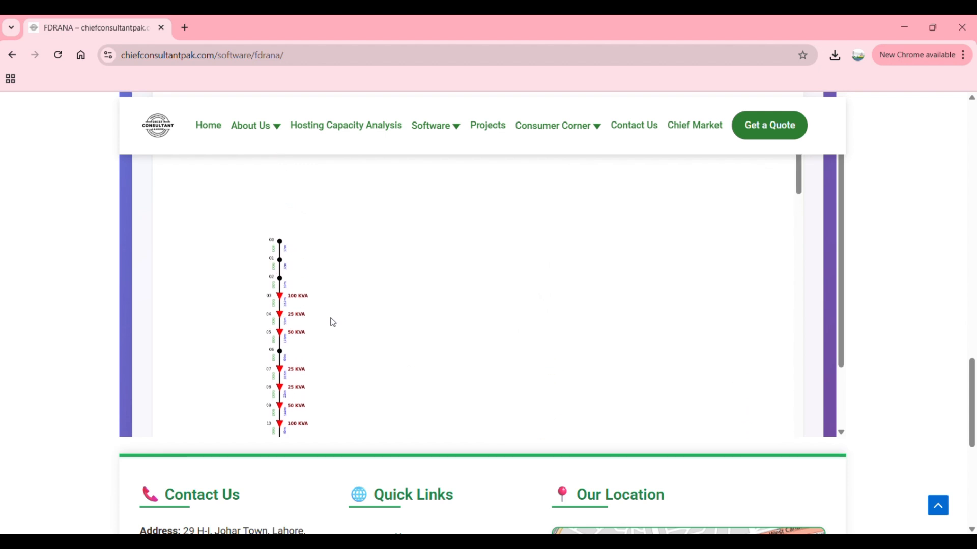
pyautogui.scroll(8, 316, 291)
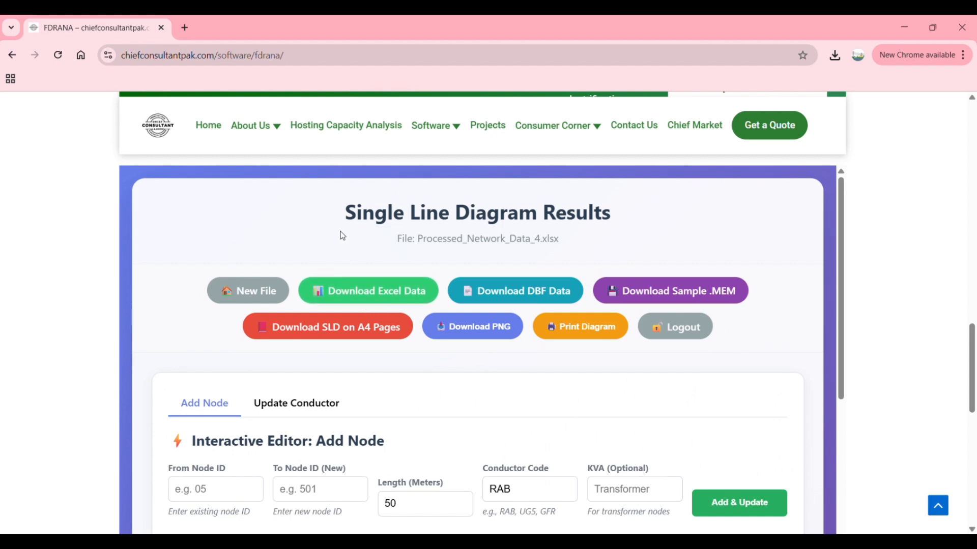
pyautogui.click(379, 288)
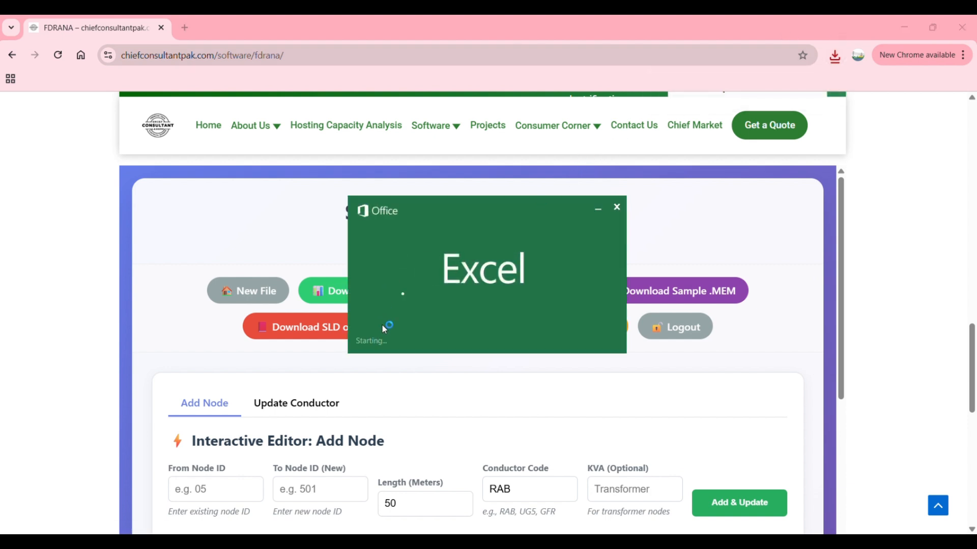
# Step: Examine the exported Processed_Network (2) workbook's node, length, conductor code and KVA columns through to the last row and back to the headers
pyautogui.scroll(-20, 205, 344)
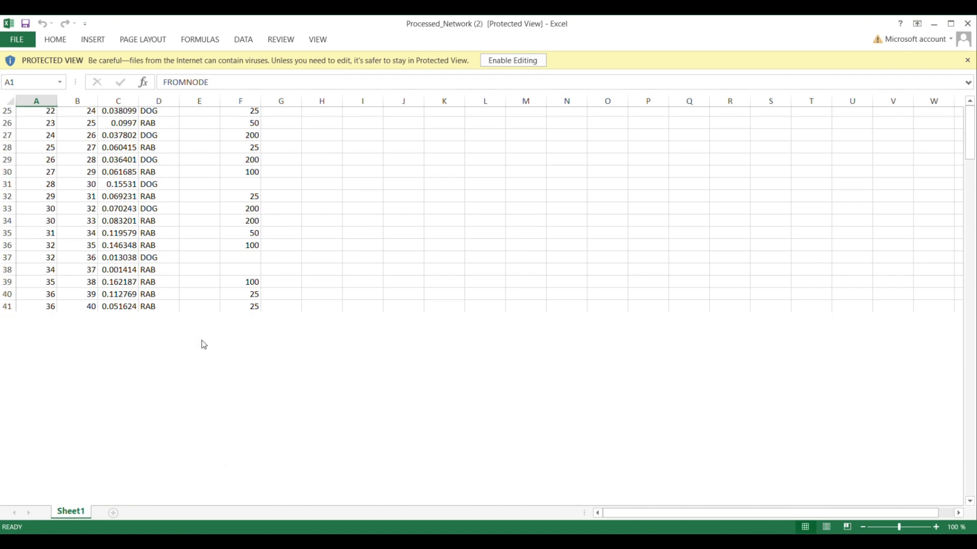
pyautogui.scroll(-20, 203, 345)
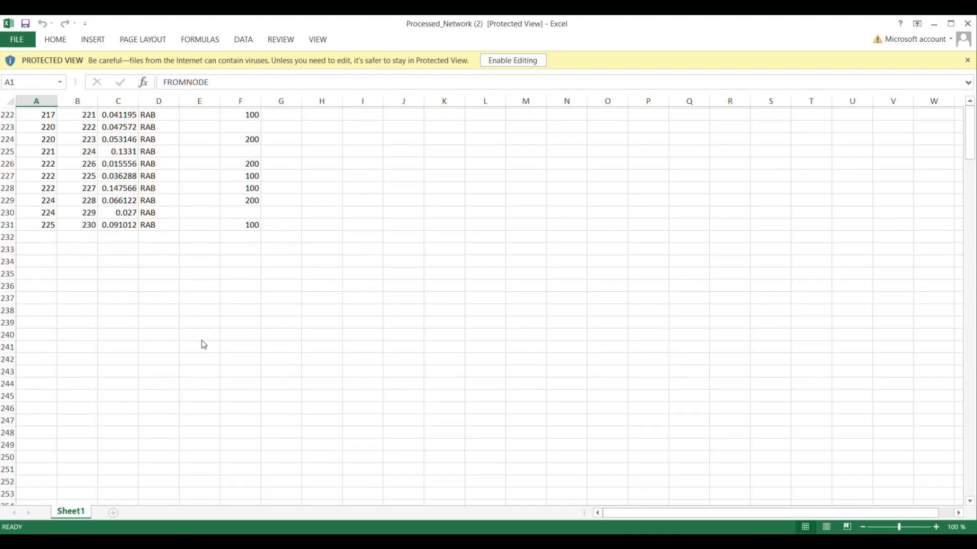
pyautogui.click(91, 258)
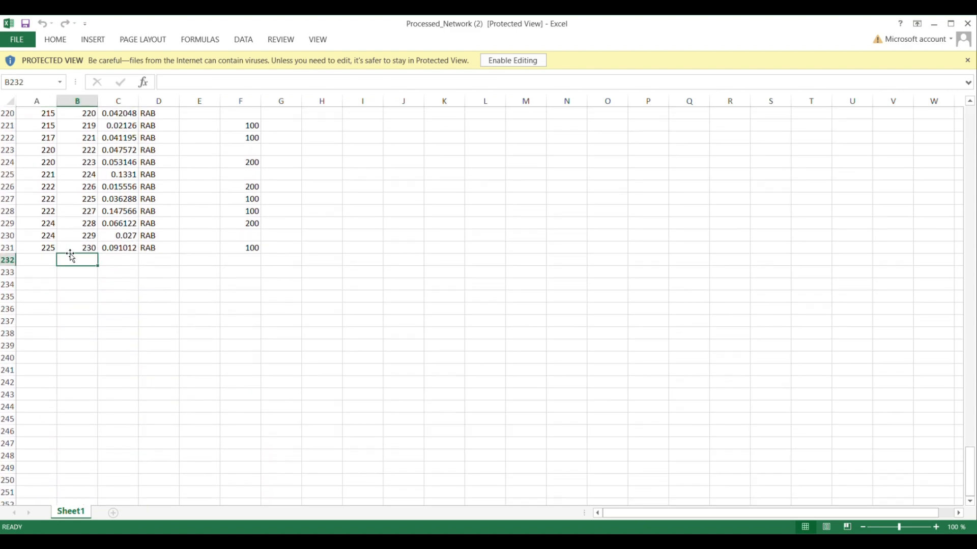
pyautogui.click(80, 247)
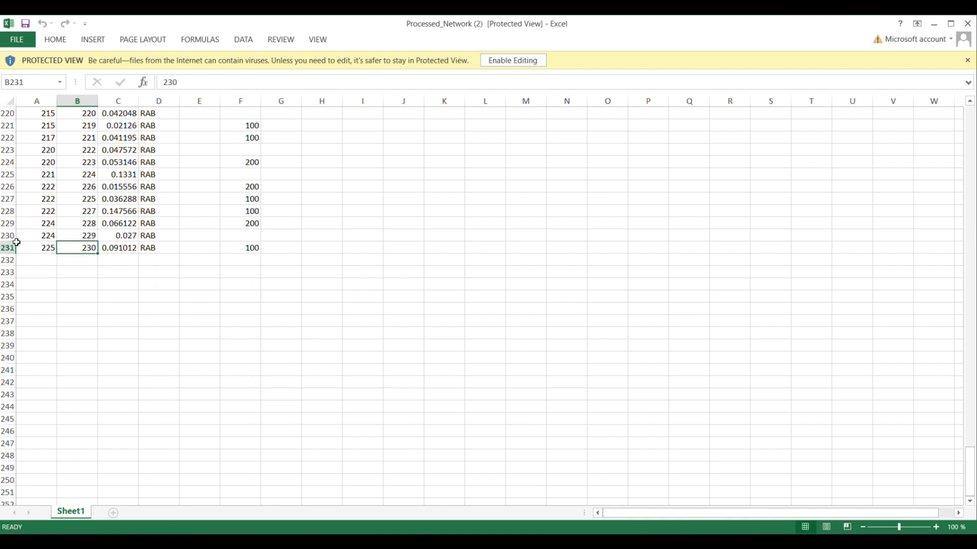
pyautogui.click(8, 253)
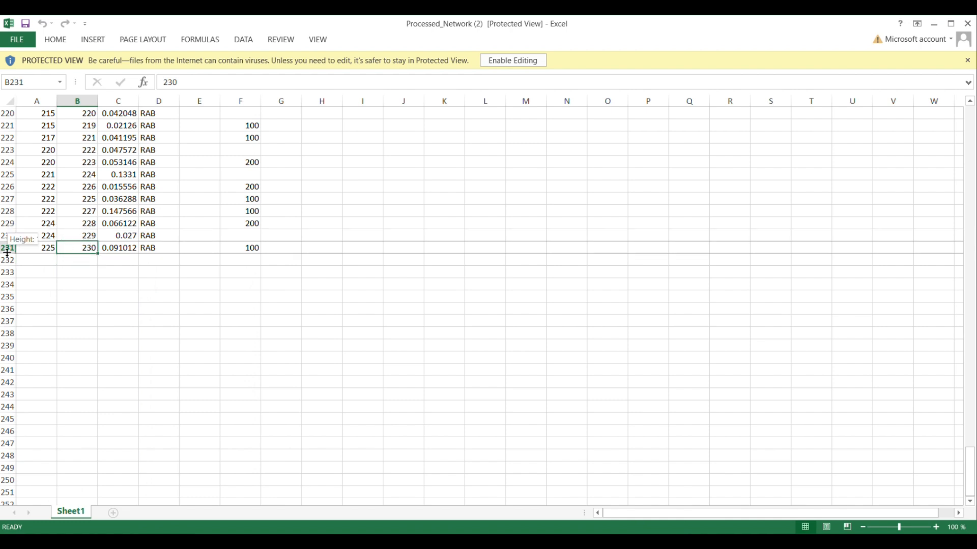
pyautogui.scroll(20, 84, 245)
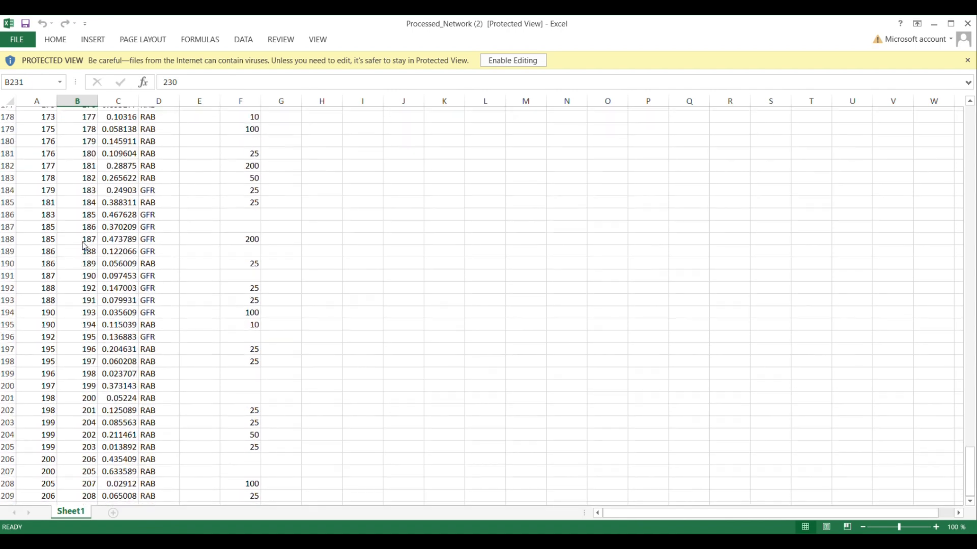
pyautogui.scroll(18, 84, 246)
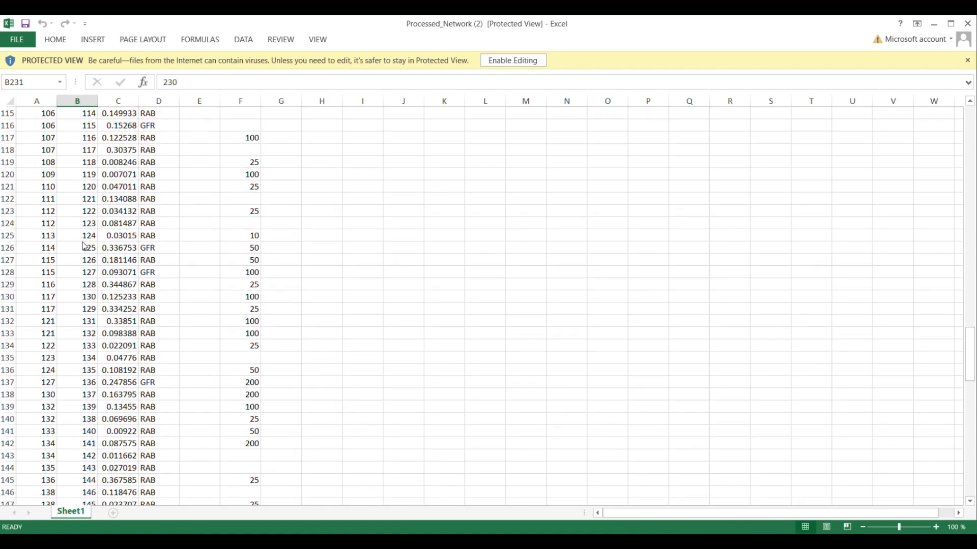
pyautogui.scroll(12, 84, 245)
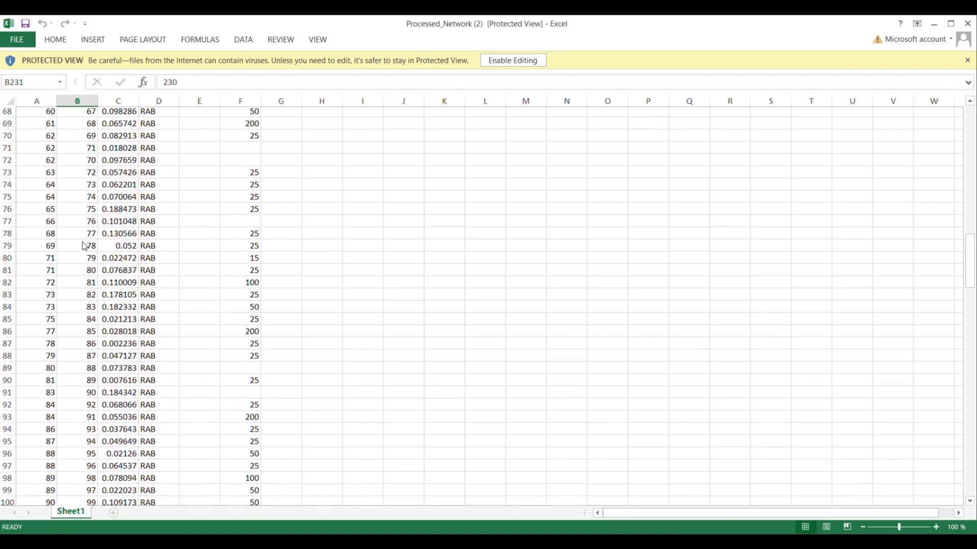
pyautogui.scroll(14, 83, 246)
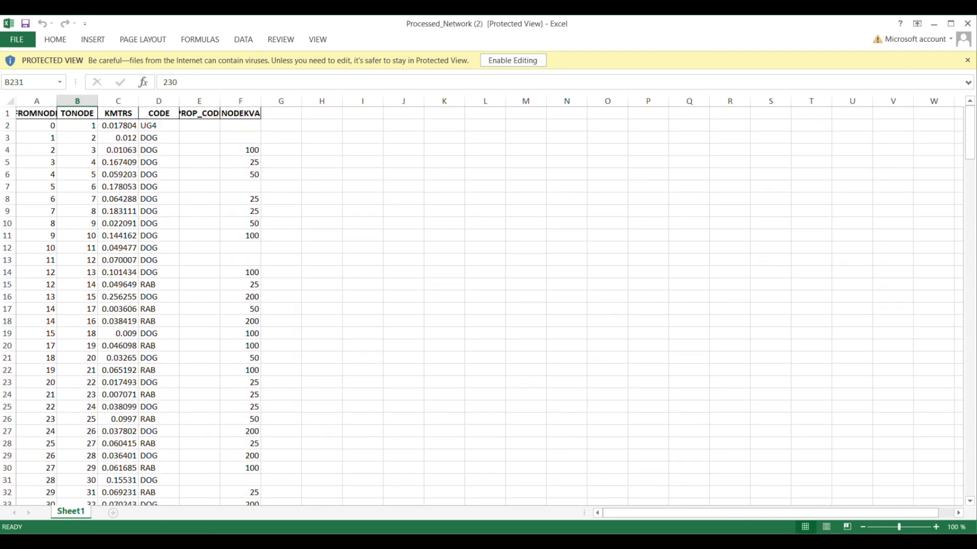
# Step: Download the DBF data and sample .MEM file from the FDRANA results page in the browser and open the Downloads folder
pyautogui.hotkey('alt', 'Tab')
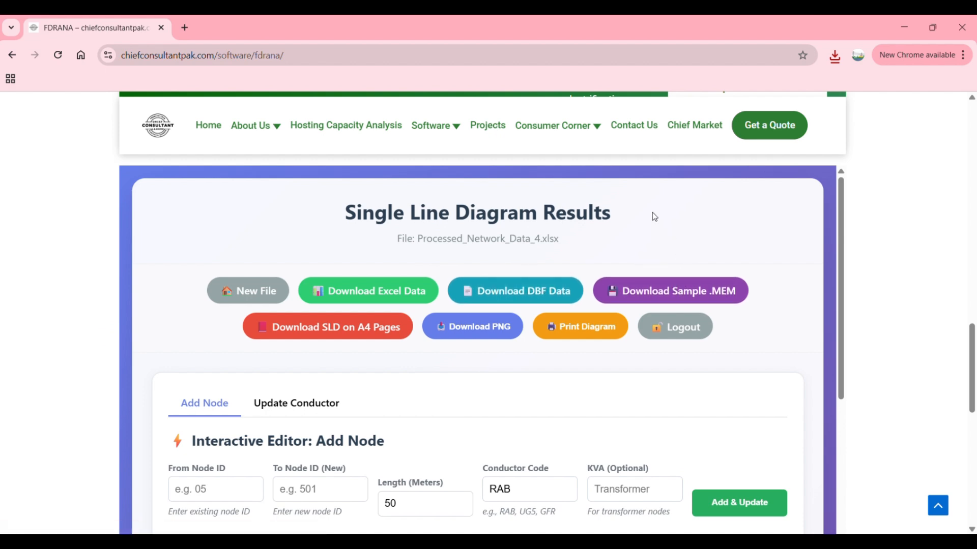
pyautogui.click(542, 291)
pyautogui.moveTo(488, 542)
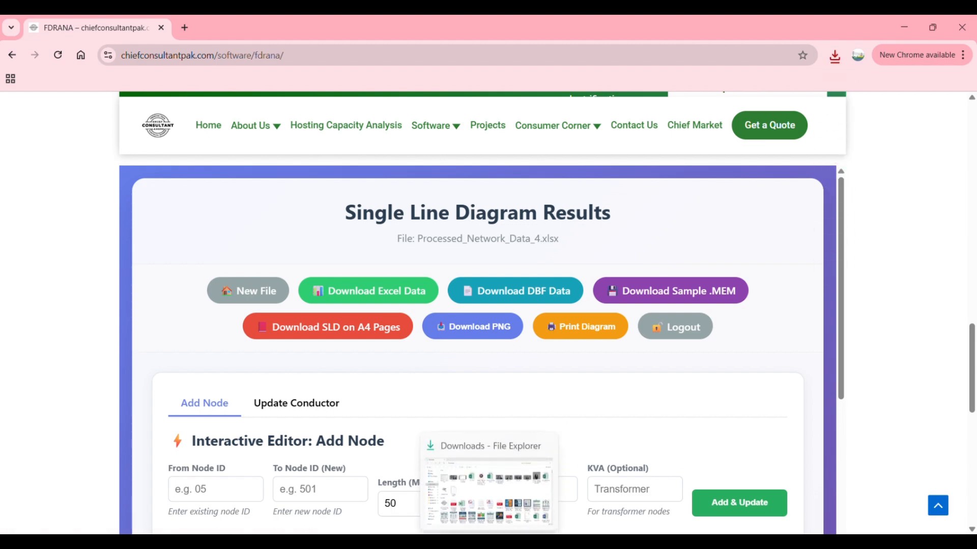
pyautogui.click(489, 490)
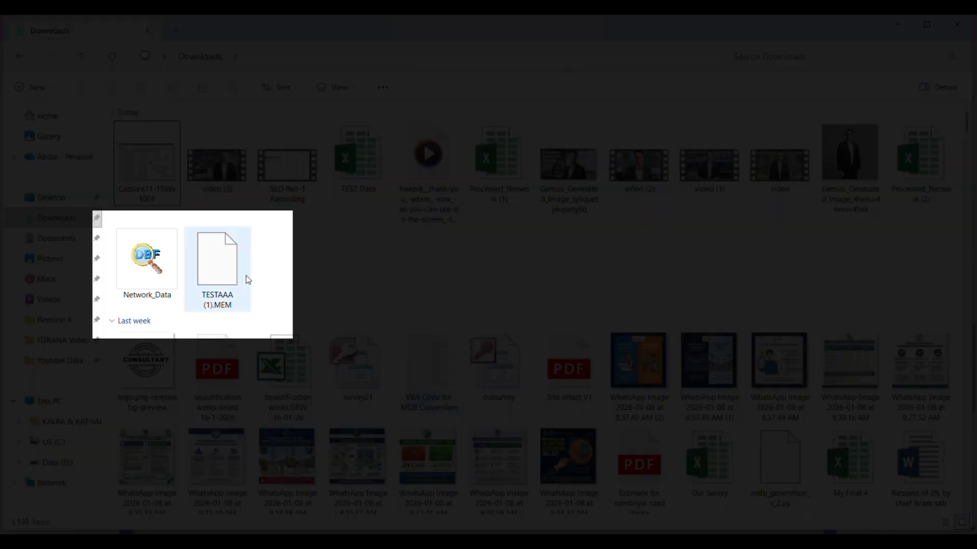
# Step: Rename the TESTAAA (1).MEM file in Downloads to DEMO6.MEM
pyautogui.click(197, 267)
pyautogui.rightClick(197, 267)
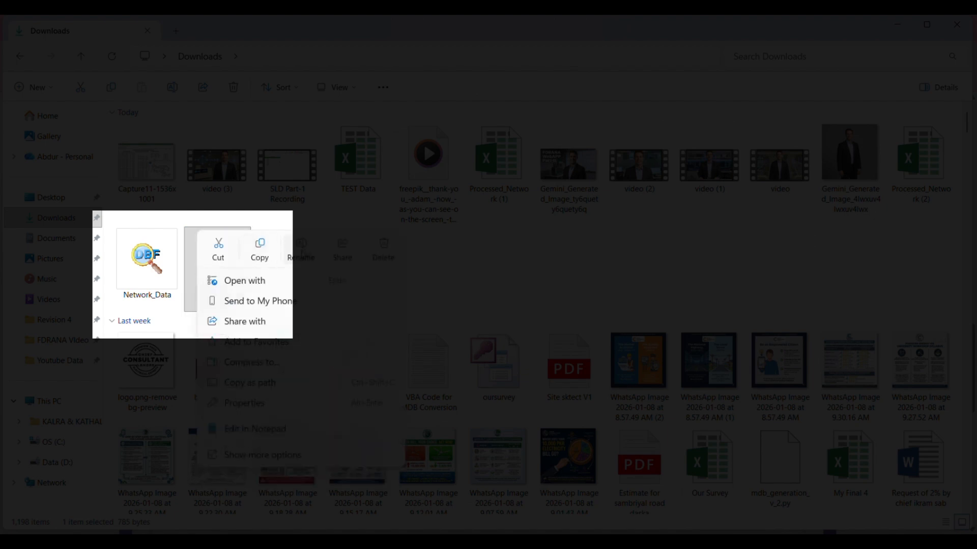
pyautogui.click(302, 252)
pyautogui.write('DEMO6MEM')
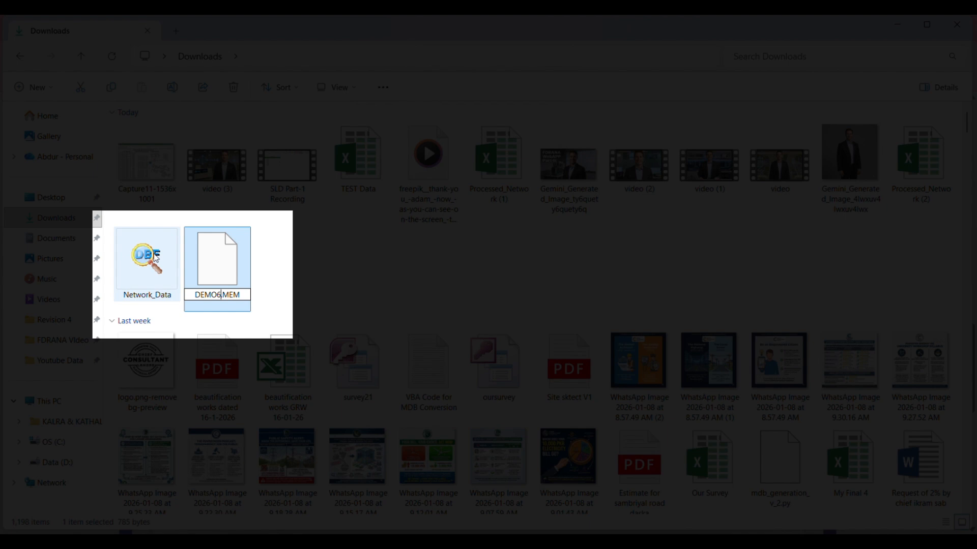
# Step: Rename the Network_Data DBF file in Downloads to DEMO6 so it matches the MEM file
pyautogui.click(156, 258)
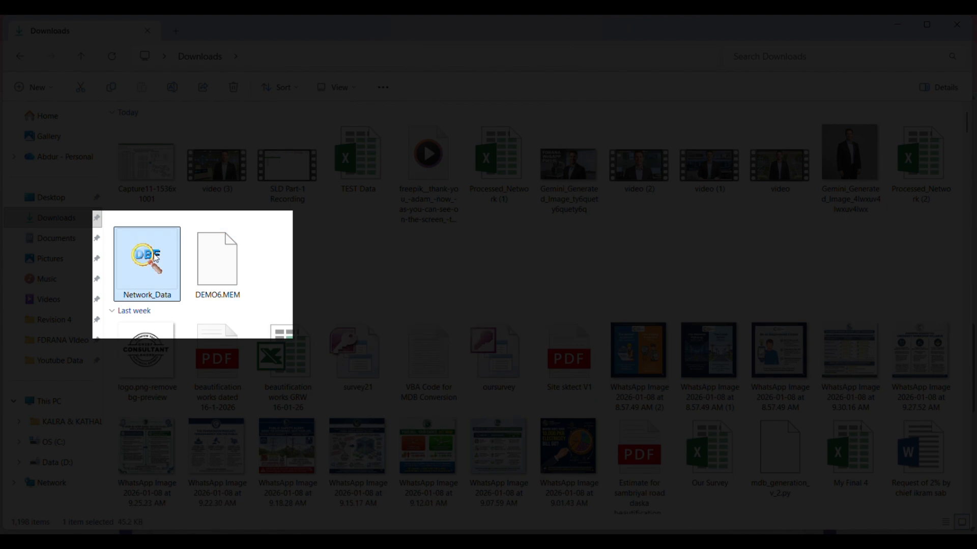
pyautogui.rightClick(155, 258)
pyautogui.press('Escape')
pyautogui.press('F2')
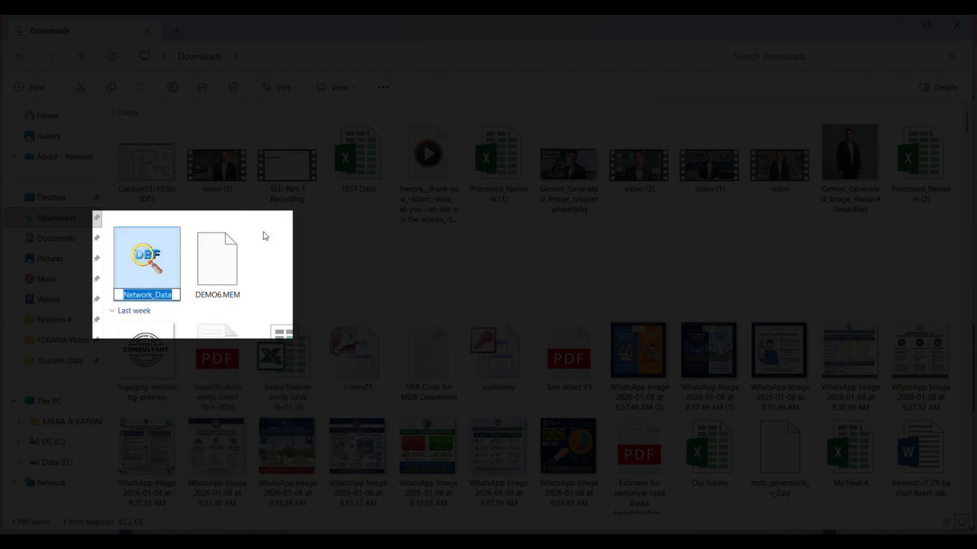
pyautogui.write('DEMO6')
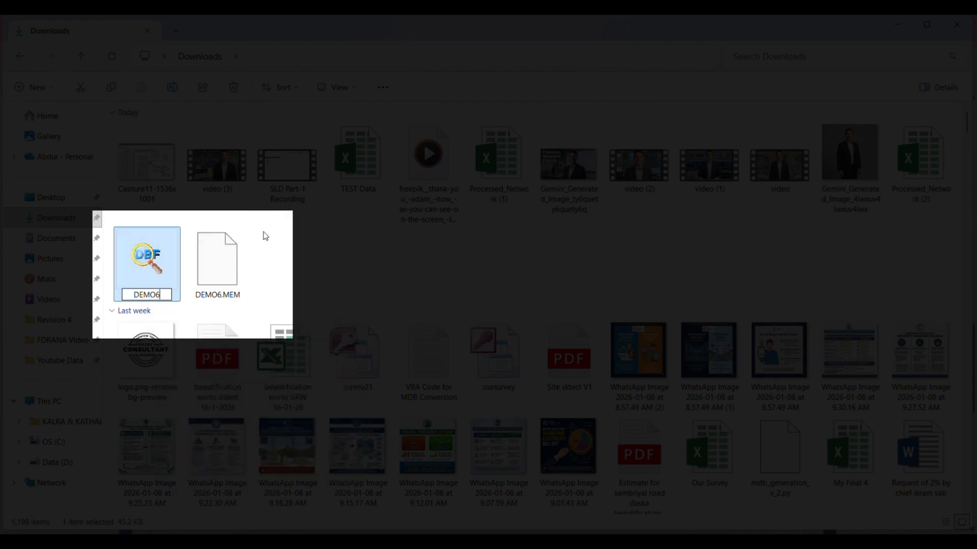
pyautogui.press('Return')
# Step: Move the DEMO6 DBF and DEMO6.MEM files from Downloads to the elr folder on drive C
pyautogui.moveTo(288, 261); pyautogui.dragTo(159, 265)
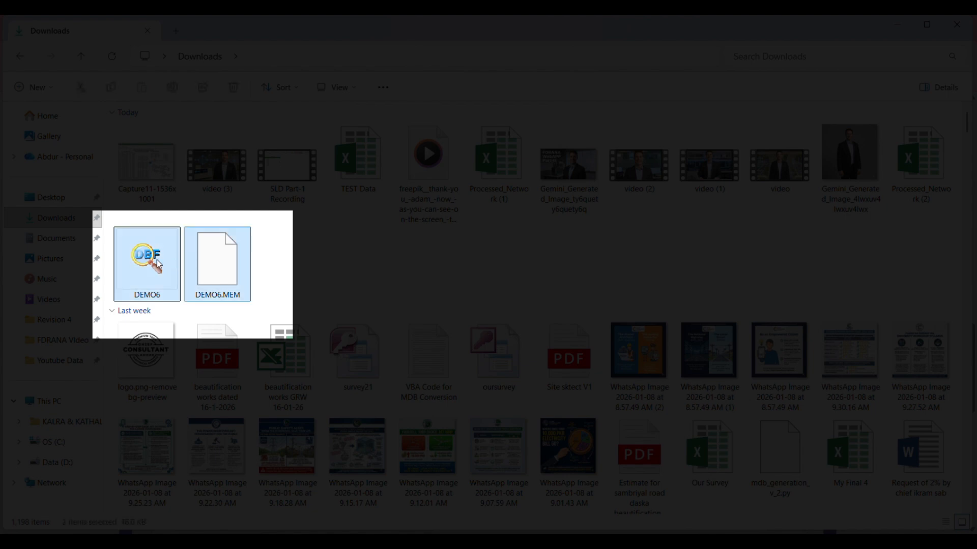
pyautogui.hotkey('ctrl', 'x')
pyautogui.click(49, 442)
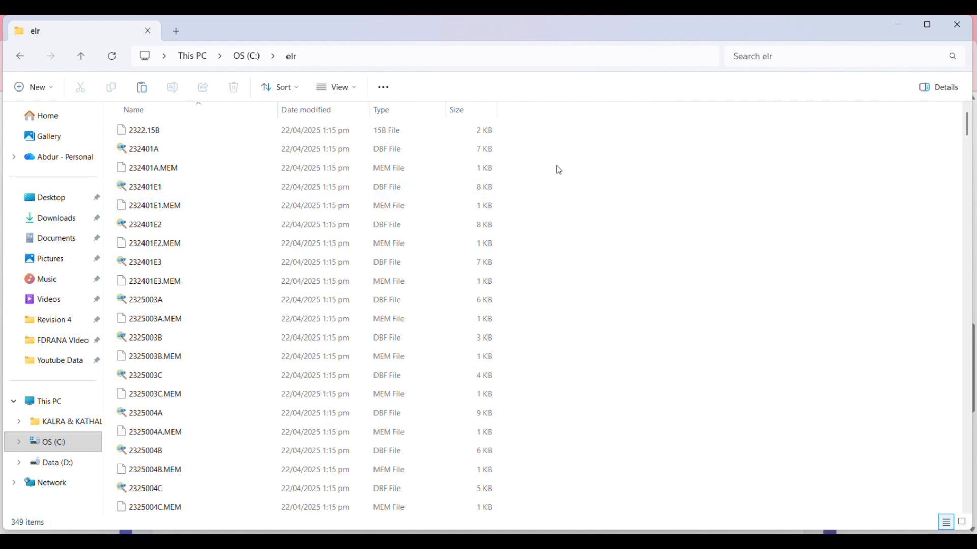
pyautogui.hotkey('ctrl', 'v')
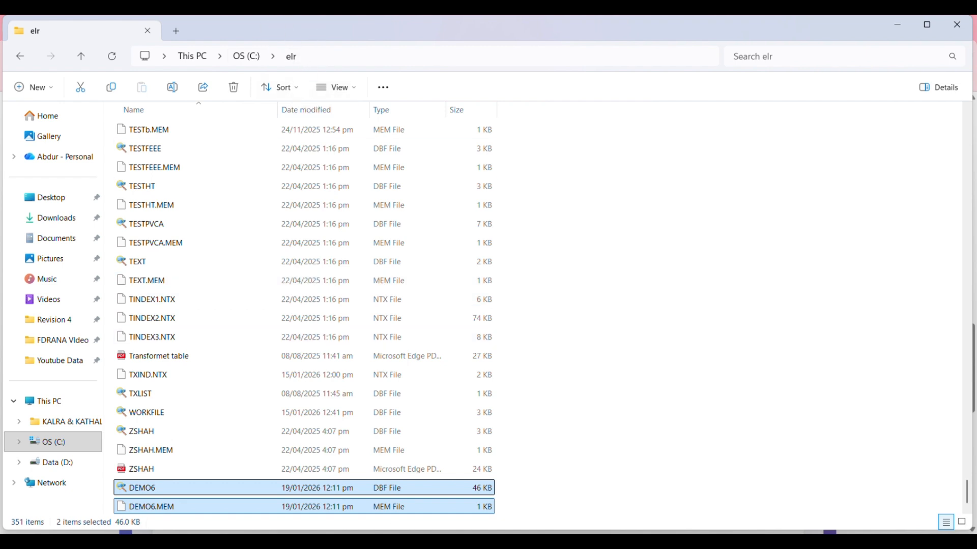
# Step: Launch DOSBox SVN-Daum and bring up the FDRANA feeder analysis program
pyautogui.press('super+s')
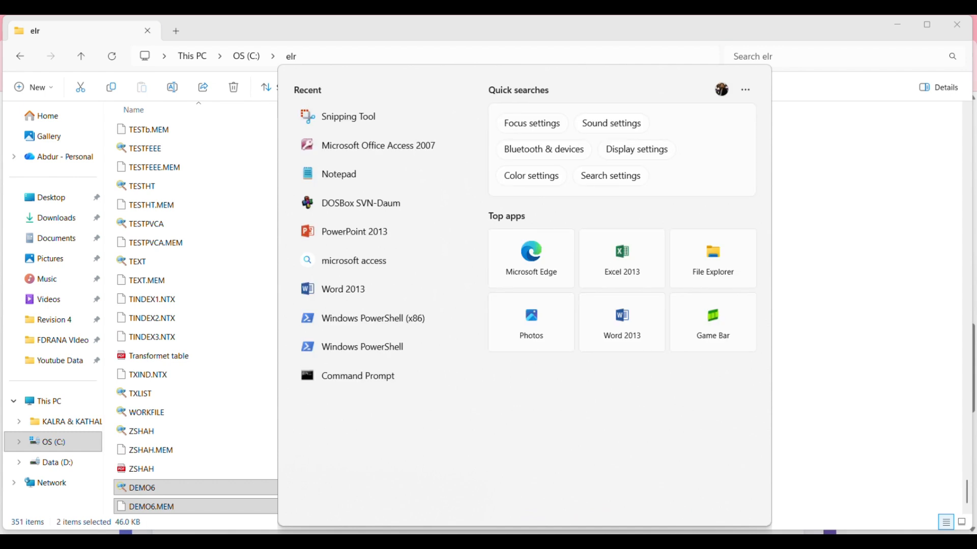
pyautogui.write('dos')
pyautogui.press('Return')
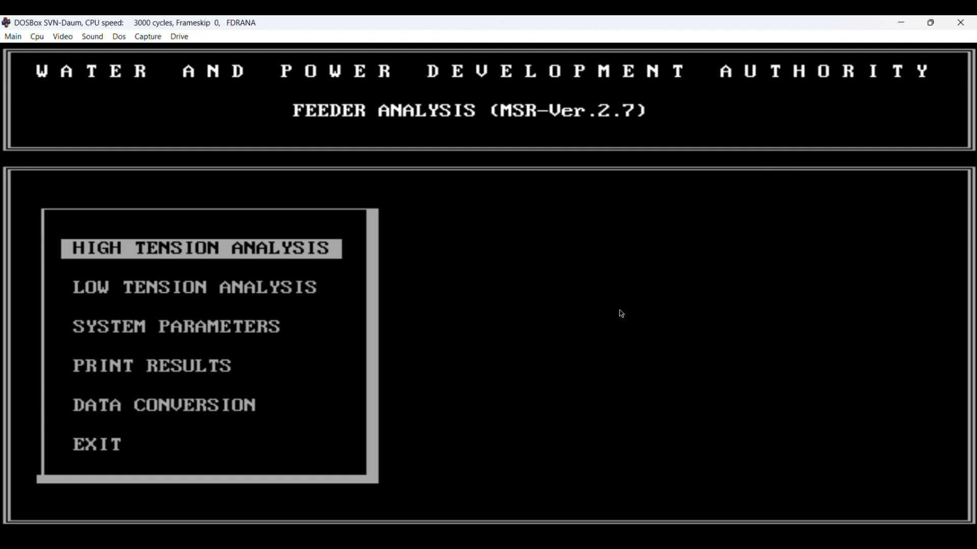
# Step: Start High Tension Analysis with the Use Existing File option and continue past the printer-ready prompt
pyautogui.press('Return')
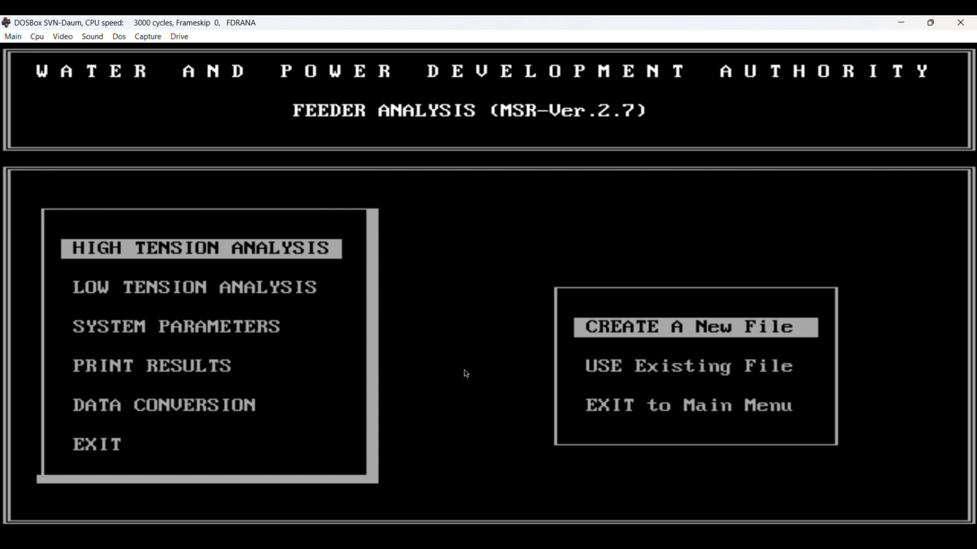
pyautogui.press('Up')
pyautogui.press('Up')
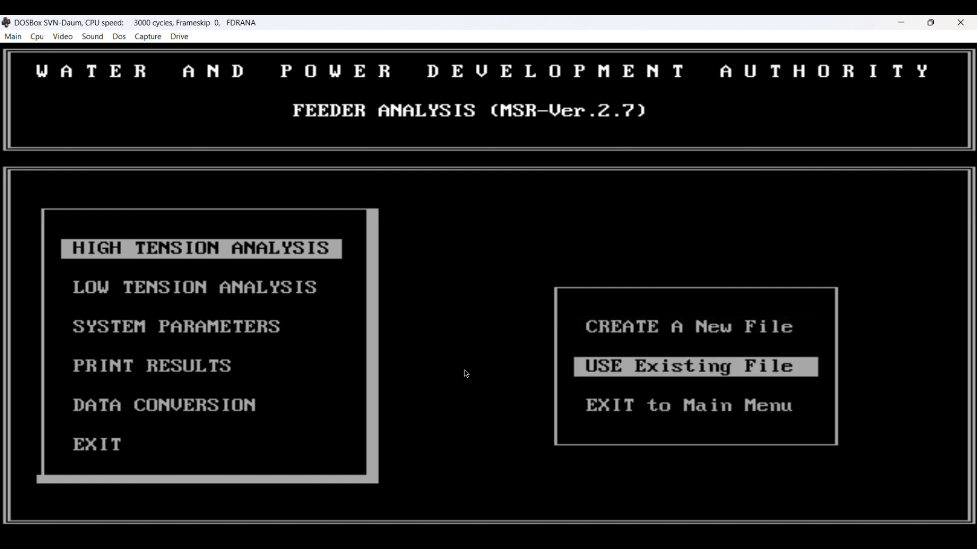
pyautogui.press('Return')
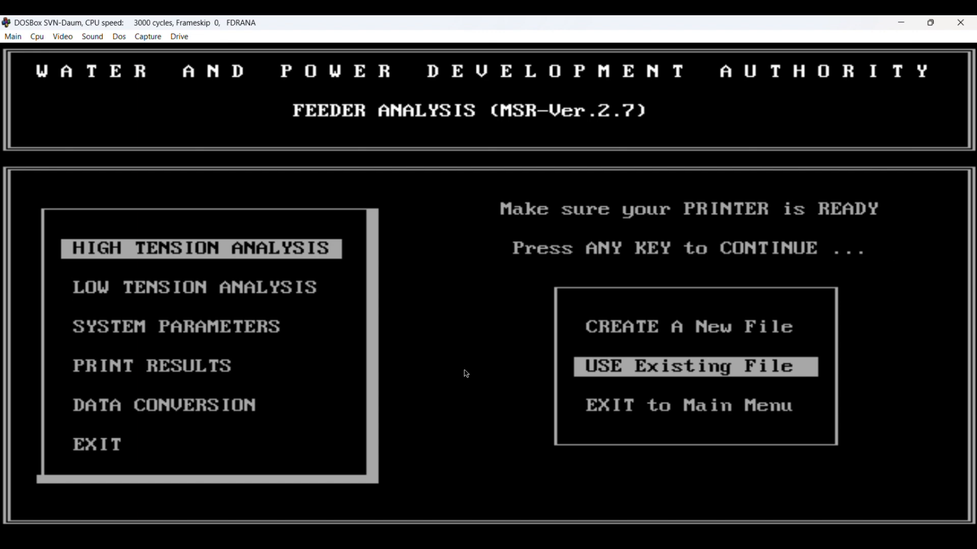
pyautogui.press('Return')
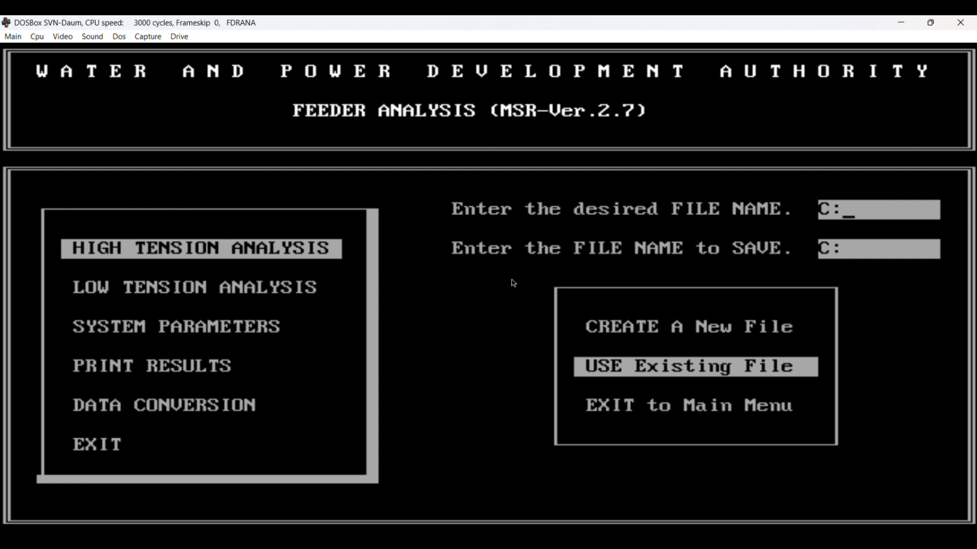
# Step: Load the data file DEMO6 from drive C, using DEMO6 as the save name too
pyautogui.write('DEMO6')
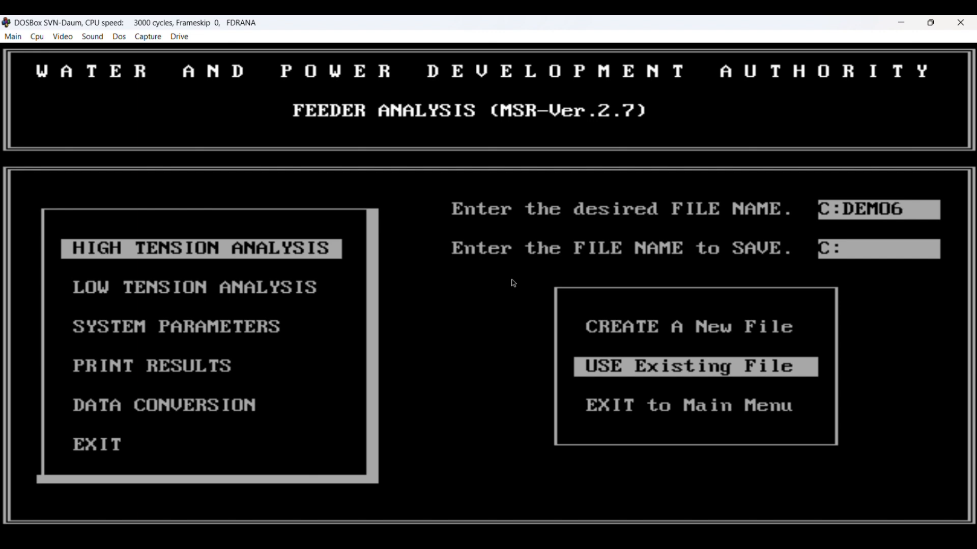
pyautogui.press('Return')
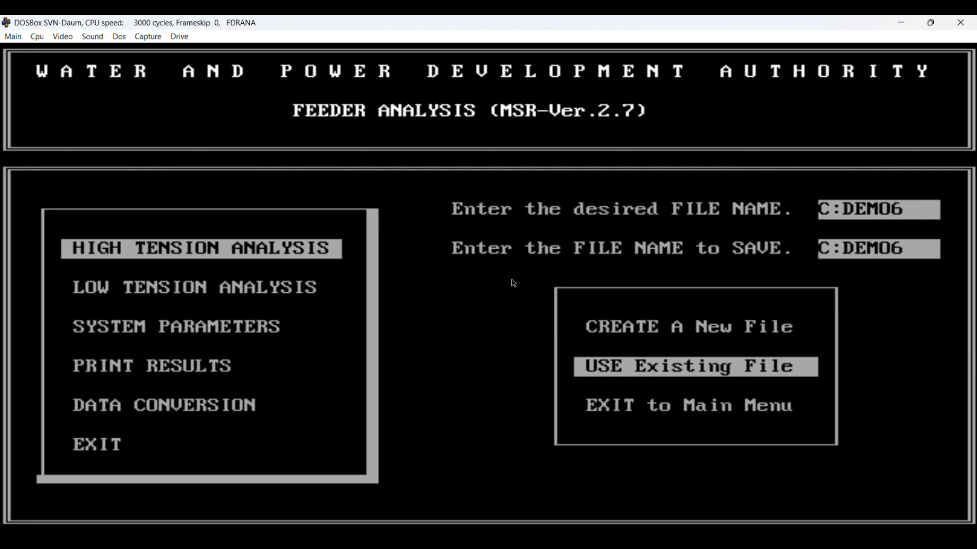
pyautogui.press('Return')
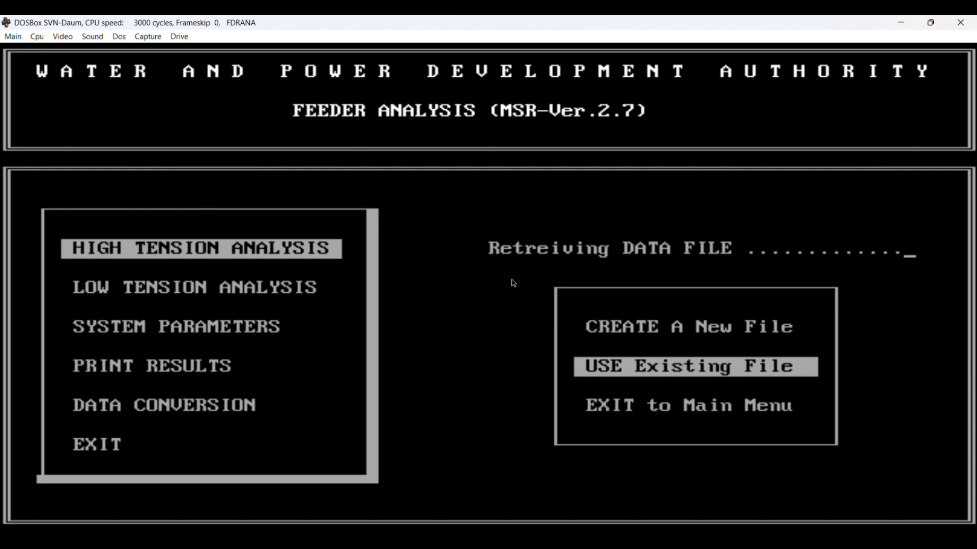
# Step: Look through the Existing File options for segment data, spot loads, capacitors, reconductoring and analysis
pyautogui.press('Down')
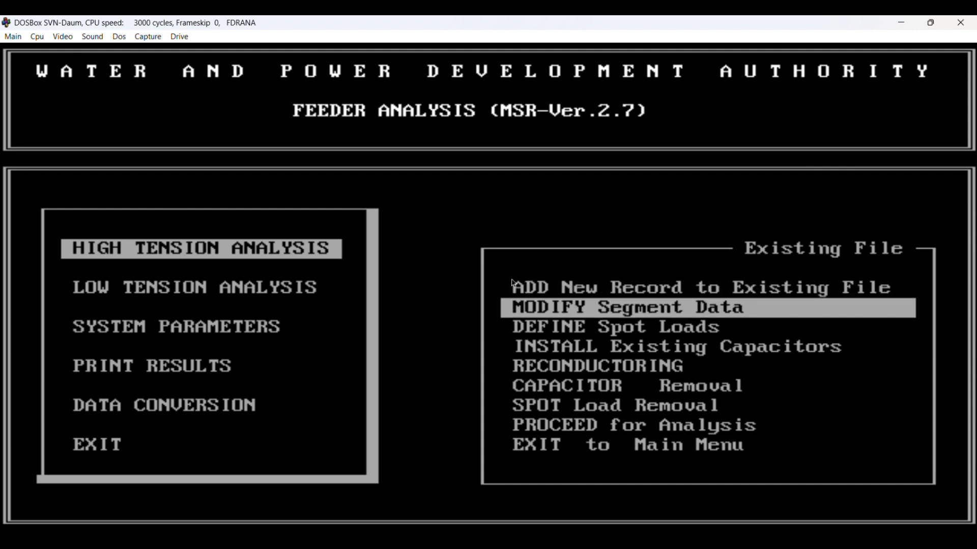
pyautogui.press('Down')
pyautogui.press('Down')
pyautogui.press('Down')
pyautogui.press('Down')
pyautogui.press('Down')
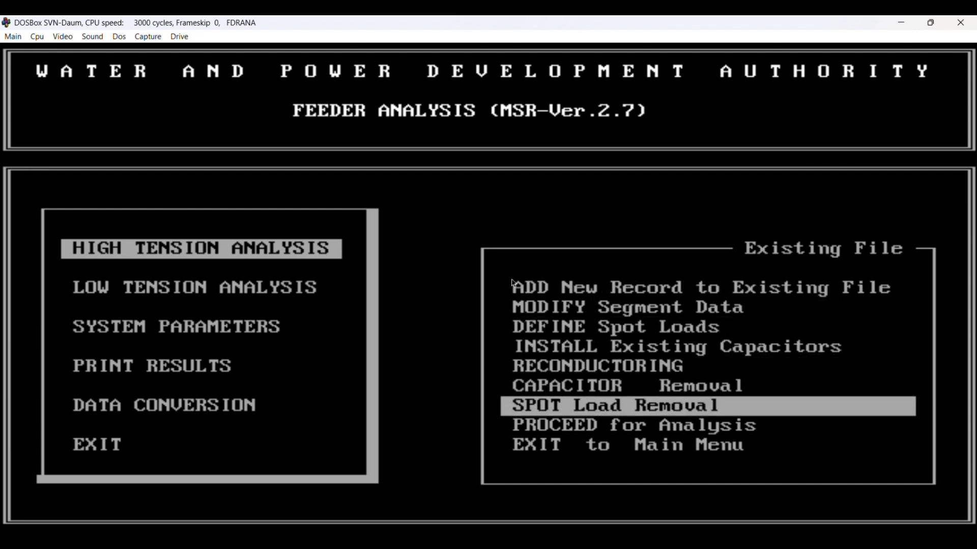
pyautogui.press('Down')
pyautogui.press('Up')
pyautogui.press('Up')
pyautogui.press('Up')
pyautogui.press('Up')
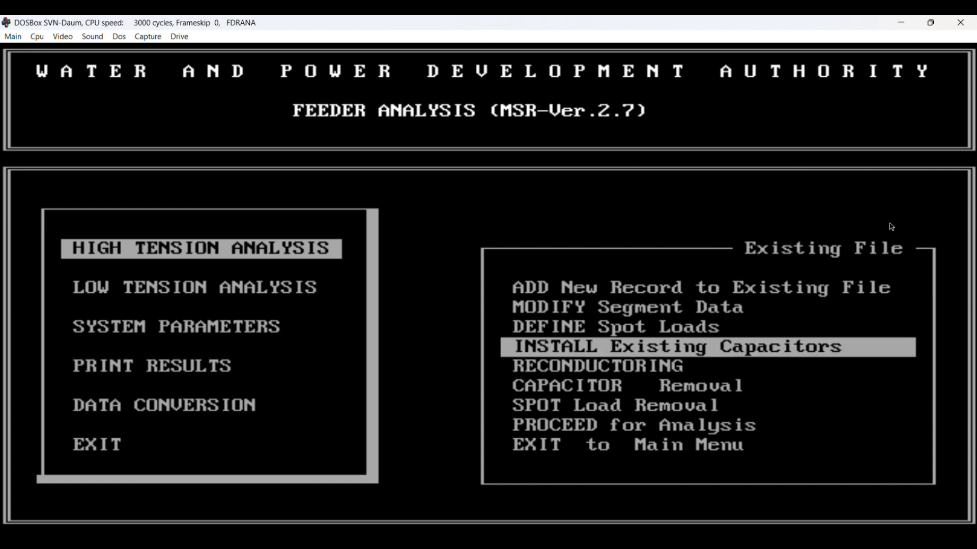
# Step: Open the segment data of the existing file for modification and examine the records from the first node onwards
pyautogui.press('Up')
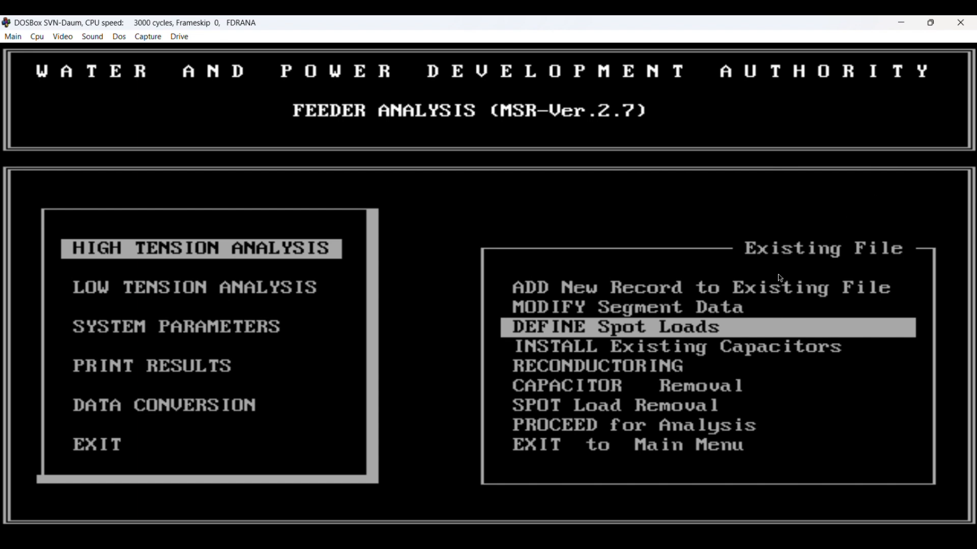
pyautogui.press('Up')
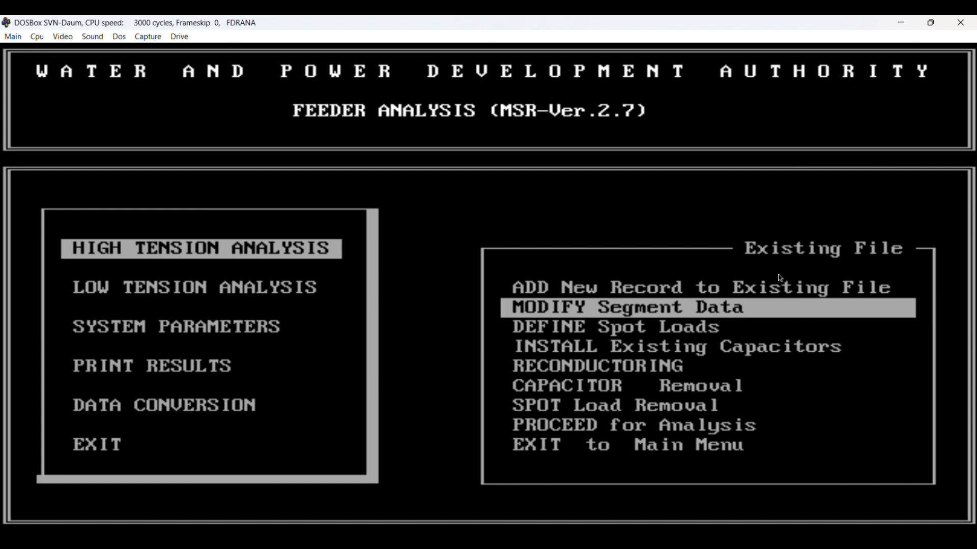
pyautogui.press('Return')
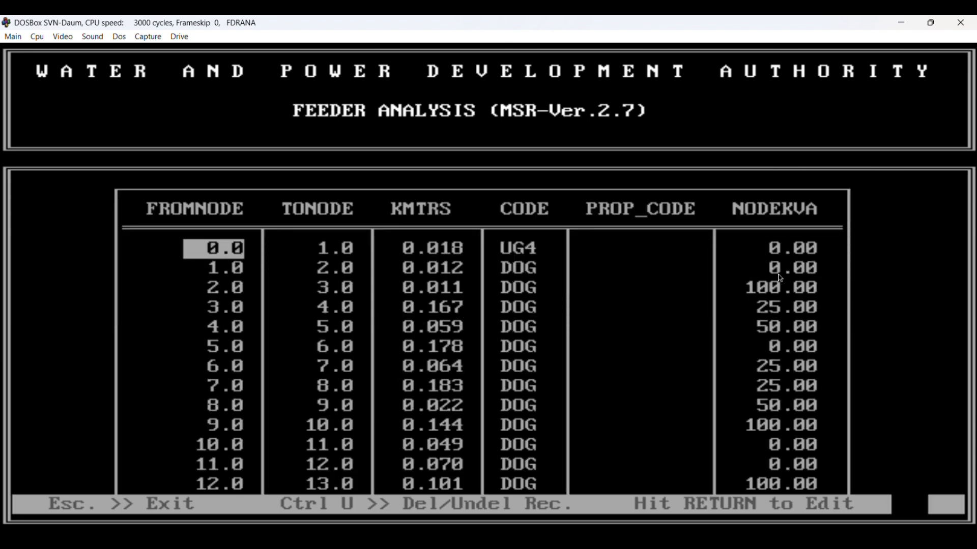
pyautogui.press('Down')
pyautogui.press('Down')
pyautogui.press('Down')
pyautogui.press('Down')
pyautogui.press('Down')
pyautogui.press('Down')
pyautogui.press('Down')
pyautogui.press('Down')
pyautogui.press('Down')
pyautogui.press('Down')
pyautogui.press('Down')
pyautogui.press('Down')
pyautogui.press('Down')
pyautogui.press('Down')
pyautogui.press('Down')
pyautogui.press('Down')
pyautogui.press('Down')
pyautogui.press('Down')
pyautogui.press('Down')
pyautogui.press('Down')
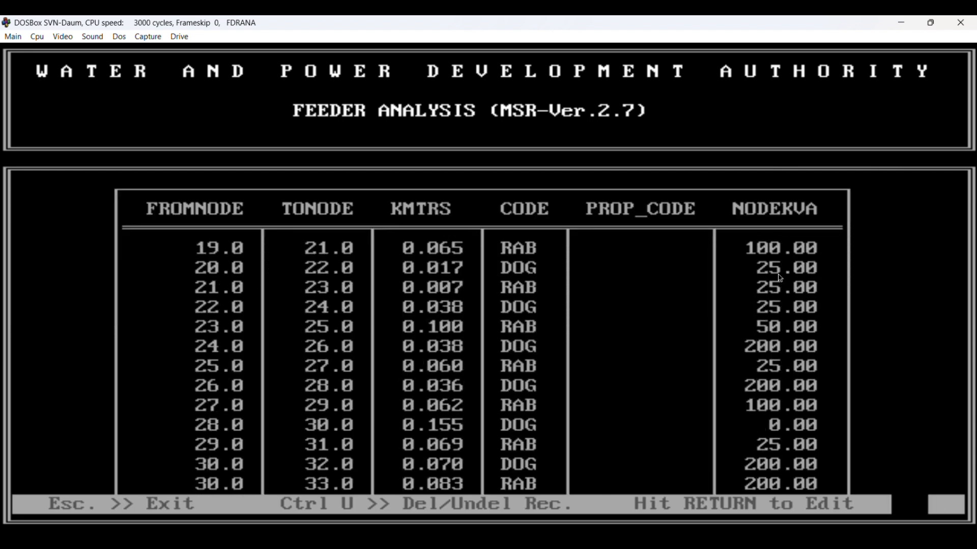
pyautogui.press('Down')
pyautogui.press('Down')
pyautogui.press('Down')
pyautogui.press('Down')
pyautogui.press('Down')
pyautogui.press('Down')
pyautogui.press('Down')
pyautogui.press('Down')
pyautogui.press('Down')
pyautogui.press('Down')
pyautogui.press('Down')
pyautogui.press('Down')
pyautogui.press('Down')
pyautogui.press('Down')
pyautogui.press('Down')
pyautogui.press('Down')
pyautogui.press('Down')
pyautogui.press('Down')
pyautogui.press('Down')
pyautogui.press('Down')
pyautogui.press('pagedown')
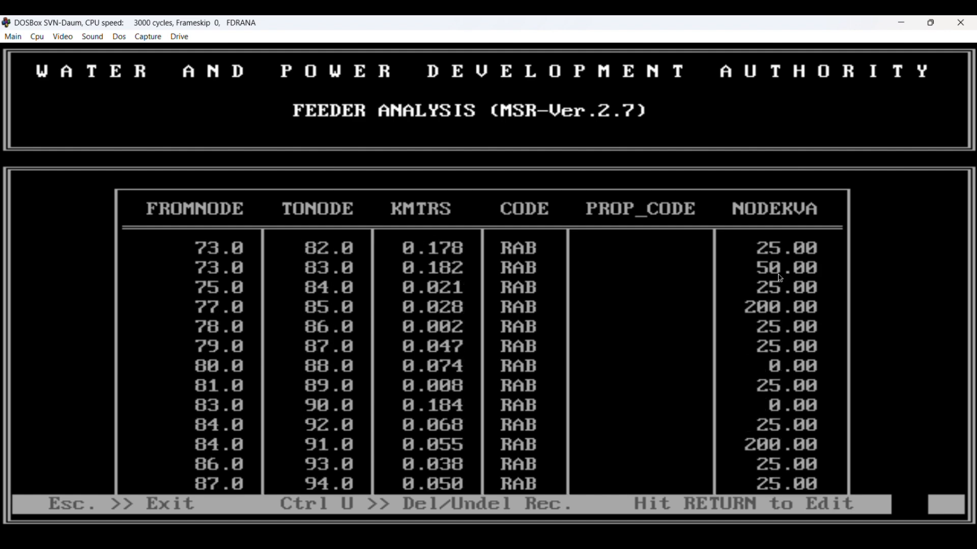
pyautogui.press('Down')
pyautogui.press('Down')
pyautogui.press('Down')
pyautogui.press('Down')
pyautogui.press('Down')
pyautogui.press('Down')
pyautogui.press('Down')
pyautogui.press('Down')
pyautogui.press('Down')
pyautogui.press('Down')
pyautogui.press('Down')
pyautogui.press('Down')
pyautogui.press('Down')
pyautogui.press('Down')
pyautogui.press('Down')
pyautogui.press('Down')
pyautogui.press('Down')
pyautogui.press('Down')
pyautogui.press('Down')
pyautogui.press('Down')
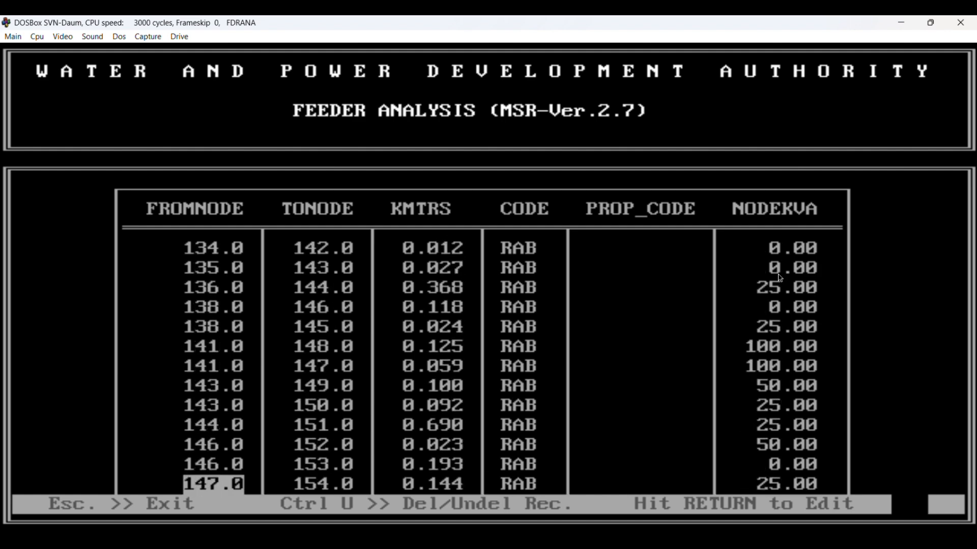
pyautogui.press('Down')
pyautogui.press('Down')
pyautogui.press('Down')
pyautogui.press('Down')
pyautogui.press('Down')
pyautogui.press('Down')
pyautogui.press('Down')
pyautogui.press('Down')
pyautogui.press('Down')
pyautogui.press('Down')
pyautogui.press('Down')
pyautogui.press('Down')
pyautogui.press('Down')
pyautogui.press('Down')
pyautogui.press('Down')
pyautogui.press('Down')
pyautogui.press('Down')
pyautogui.press('Down')
pyautogui.press('Down')
pyautogui.press('Down')
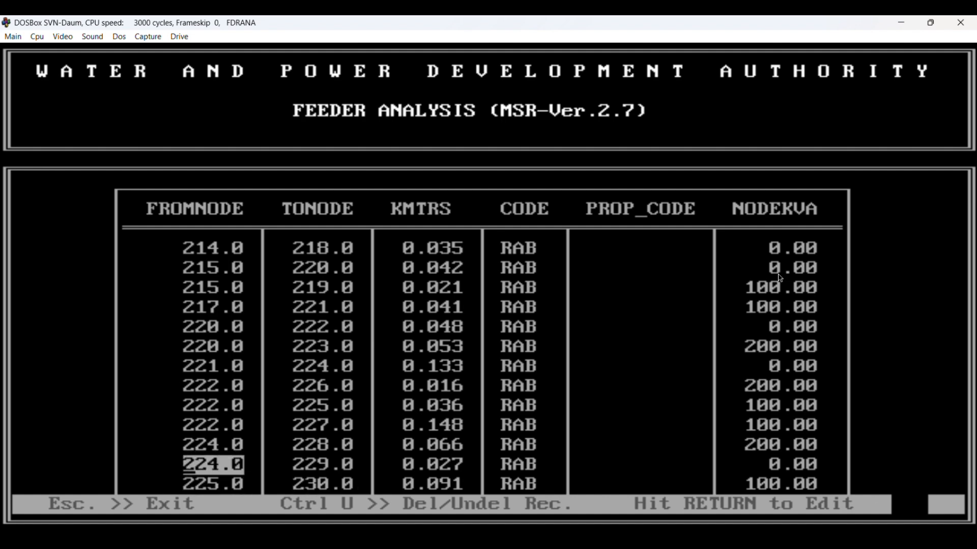
# Step: Review the segment records in reverse order, back to the segment starting at node 0.0
pyautogui.press('Up')
pyautogui.press('Up')
pyautogui.press('Up')
pyautogui.press('Up')
pyautogui.press('Up')
pyautogui.press('Up')
pyautogui.press('Up')
pyautogui.press('Up')
pyautogui.press('Up')
pyautogui.press('Up')
pyautogui.press('Up')
pyautogui.press('Up')
pyautogui.press('Up')
pyautogui.press('Up')
pyautogui.press('Up')
pyautogui.press('Up')
pyautogui.press('Up')
pyautogui.press('Up')
pyautogui.press('Up')
pyautogui.press('Up')
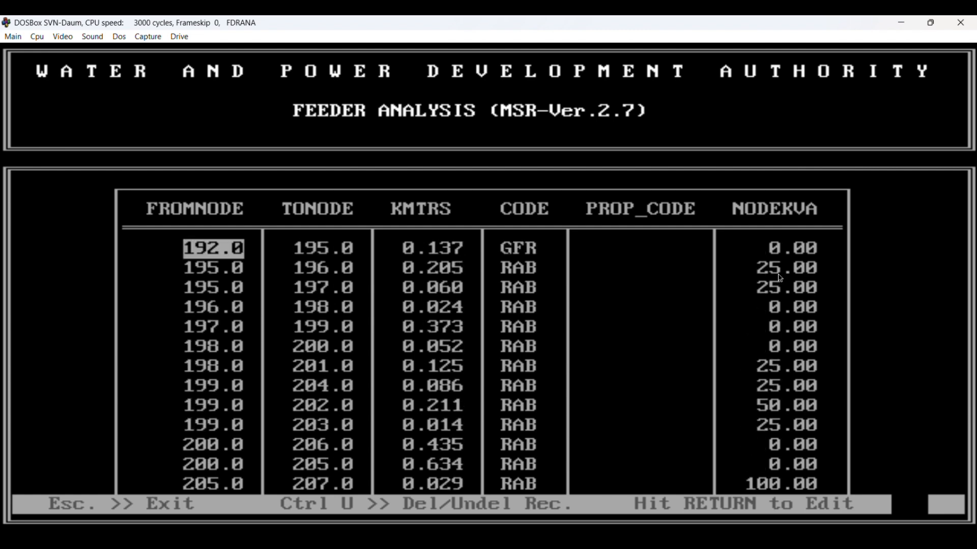
pyautogui.press('Up')
pyautogui.press('Up')
pyautogui.press('Up')
pyautogui.press('Up')
pyautogui.press('Up')
pyautogui.press('Up')
pyautogui.press('Up')
pyautogui.press('Up')
pyautogui.press('Up')
pyautogui.press('Up')
pyautogui.press('Up')
pyautogui.press('Up')
pyautogui.press('Up')
pyautogui.press('Up')
pyautogui.press('Up')
pyautogui.press('Up')
pyautogui.press('Up')
pyautogui.press('Up')
pyautogui.press('Up')
pyautogui.press('Up')
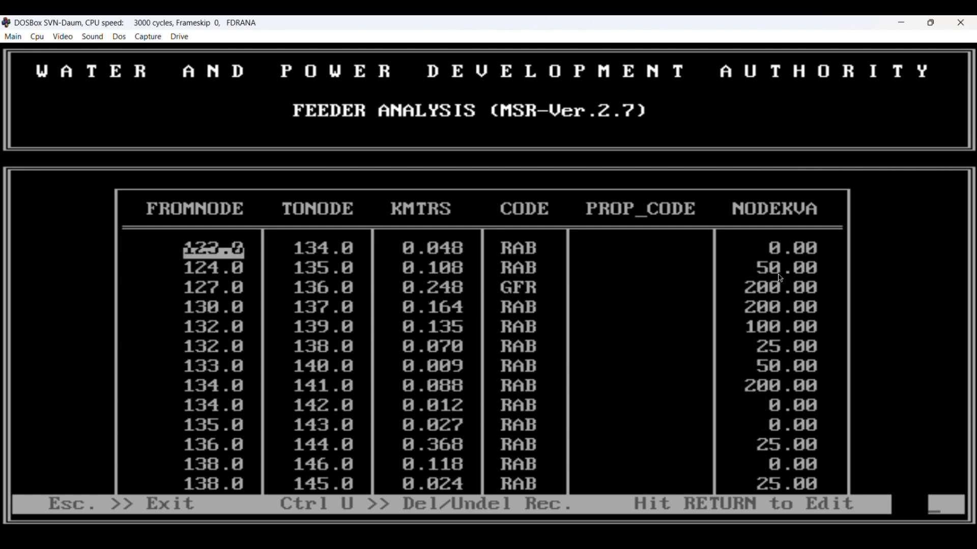
pyautogui.press('Up')
pyautogui.press('Up')
pyautogui.press('Up')
pyautogui.press('Up')
pyautogui.press('Up')
pyautogui.press('Up')
pyautogui.press('Up')
pyautogui.press('Up')
pyautogui.press('Up')
pyautogui.press('Up')
pyautogui.press('Up')
pyautogui.press('Up')
pyautogui.press('Up')
pyautogui.press('Up')
pyautogui.press('Up')
pyautogui.press('Up')
pyautogui.press('Up')
pyautogui.press('Up')
pyautogui.press('Up')
pyautogui.press('Up')
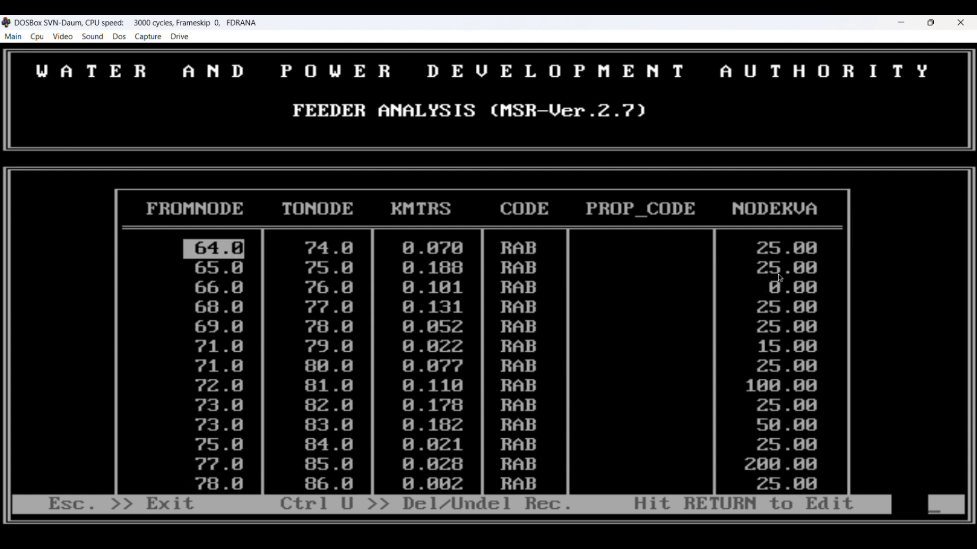
pyautogui.press('Up')
pyautogui.press('Up')
pyautogui.press('Up')
pyautogui.press('Up')
pyautogui.press('Up')
pyautogui.press('Up')
pyautogui.press('Up')
pyautogui.press('Up')
pyautogui.press('Up')
pyautogui.press('Up')
pyautogui.press('Up')
pyautogui.press('Up')
pyautogui.press('Up')
pyautogui.press('Up')
pyautogui.press('Up')
pyautogui.press('Up')
pyautogui.press('Up')
pyautogui.press('Up')
pyautogui.press('Up')
pyautogui.press('Up')
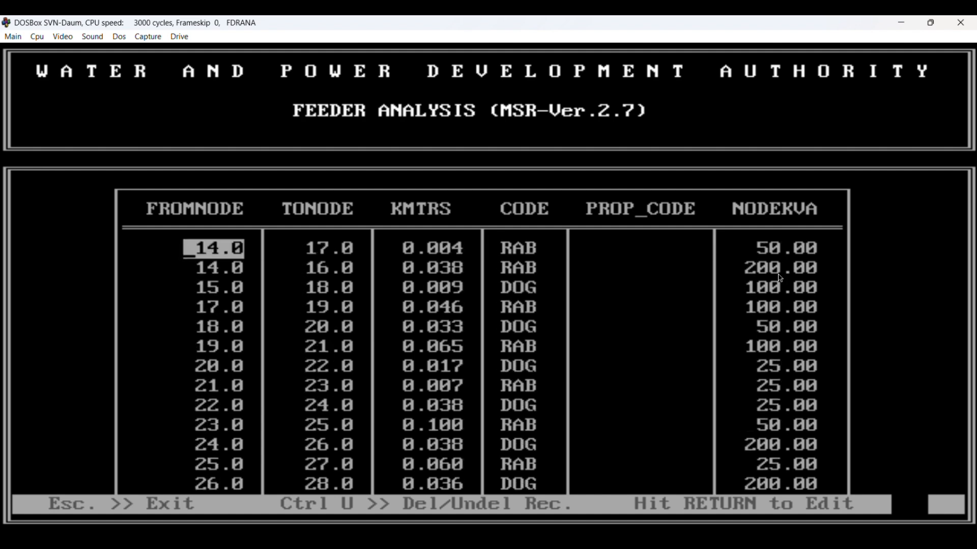
pyautogui.press('Up')
pyautogui.press('Up')
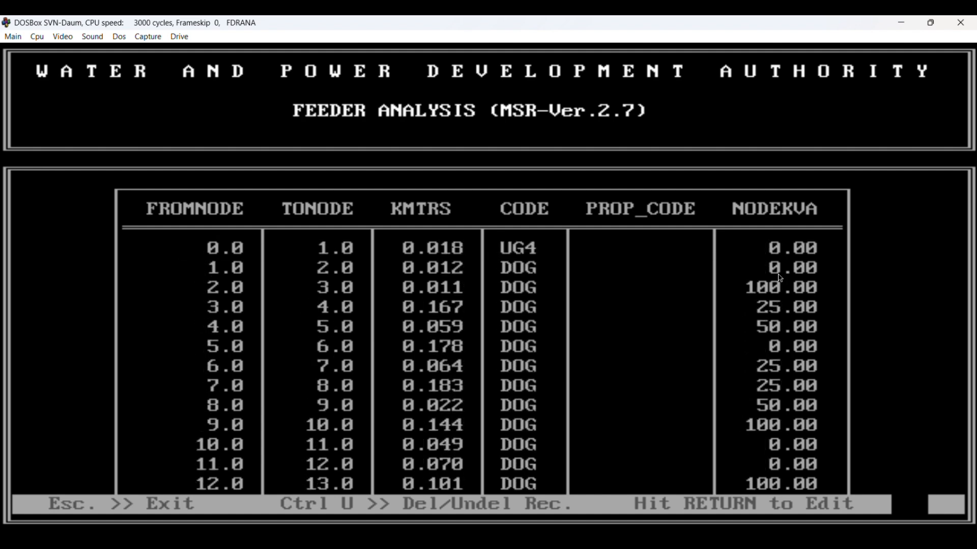
# Step: Examine the TONODE, KMTRS and CODE fields of the first few segment records
pyautogui.press('Right')
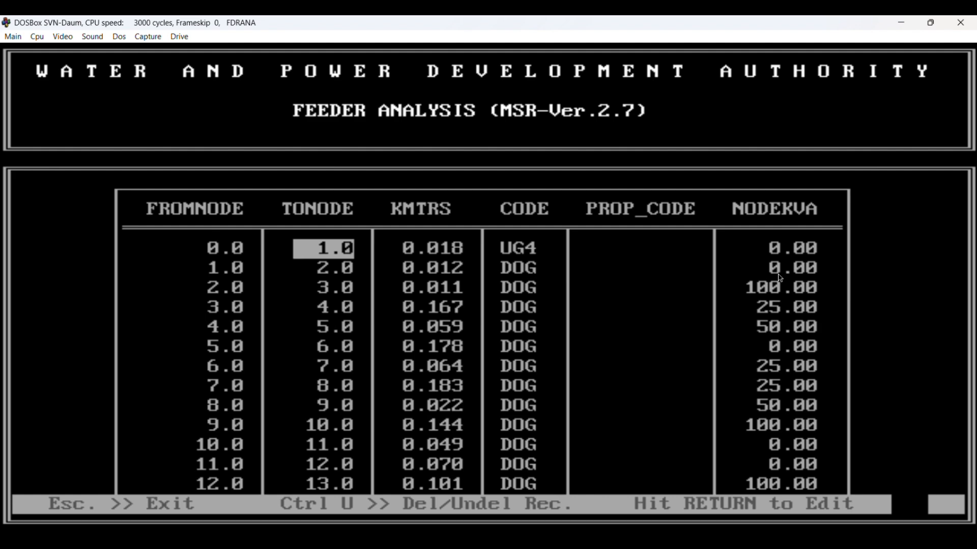
pyautogui.press('Right')
pyautogui.press('Right')
pyautogui.press('Right')
pyautogui.press('Left')
pyautogui.press('Left')
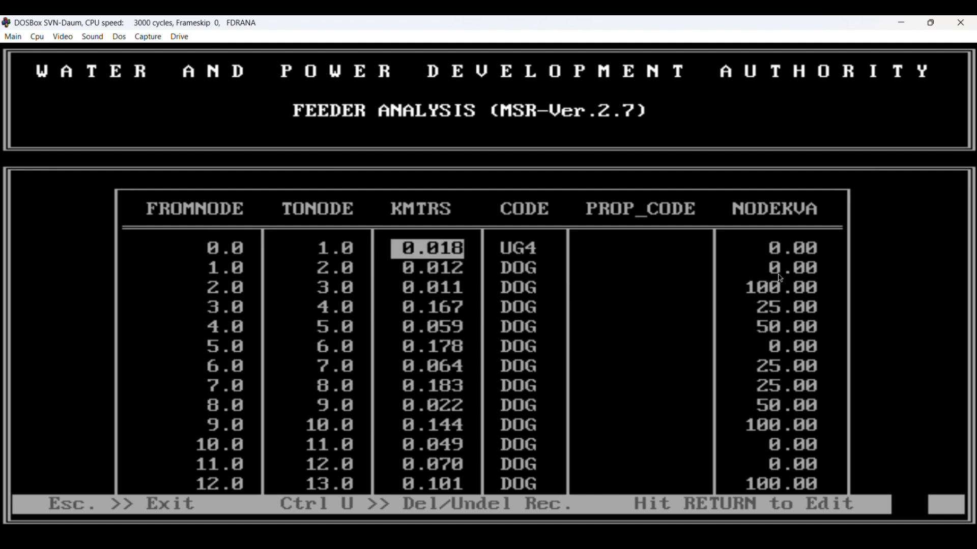
pyautogui.press('Down')
pyautogui.press('Down')
pyautogui.press('Right')
# Step: Check the conductor codes of the segments through node 51.0, and leave the segment data table
pyautogui.press('Down')
pyautogui.press('Down')
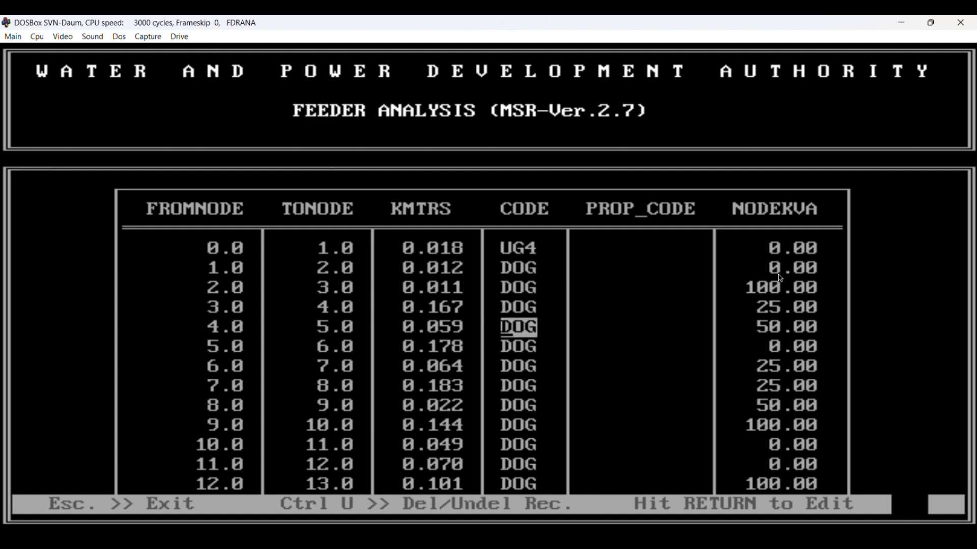
pyautogui.press('Return')
pyautogui.press('Down')
pyautogui.press('Down')
pyautogui.press('Down')
pyautogui.press('Down')
pyautogui.press('Down')
pyautogui.press('Down')
pyautogui.press('Down')
pyautogui.press('Down')
pyautogui.press('Down')
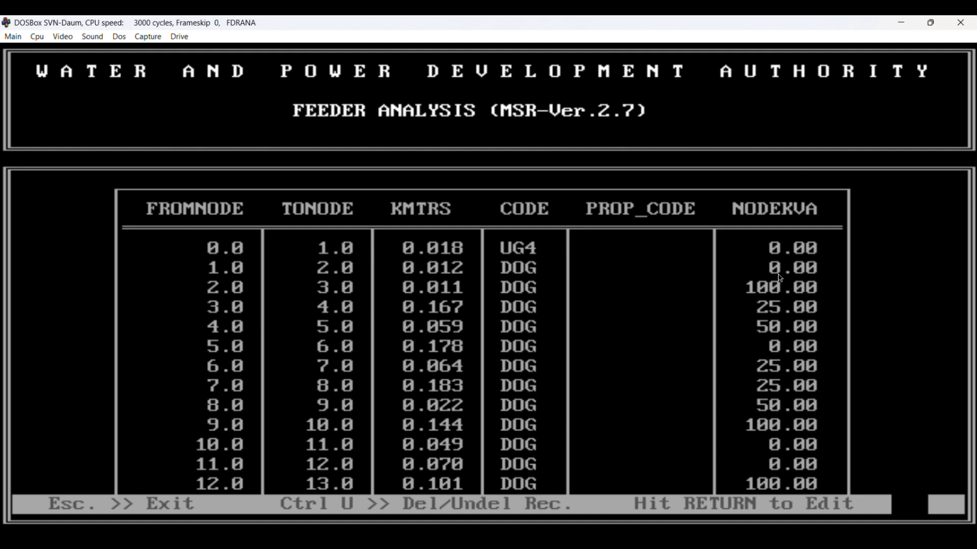
pyautogui.press('Down')
pyautogui.press('Down')
pyautogui.press('Down')
pyautogui.press('Down')
pyautogui.press('Down')
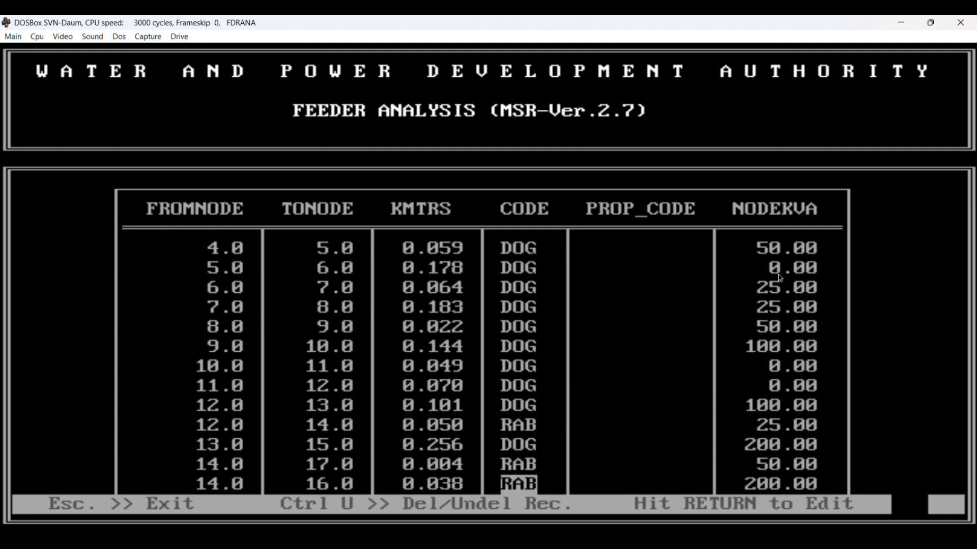
pyautogui.press('Down')
pyautogui.press('Down')
pyautogui.press('Down')
pyautogui.press('Down')
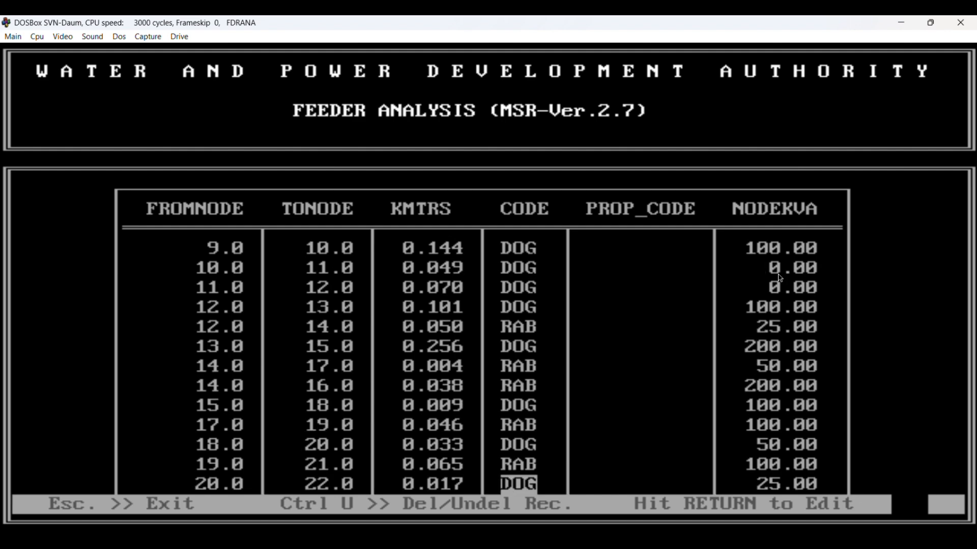
pyautogui.press('Down')
pyautogui.press('Down')
pyautogui.press('Down')
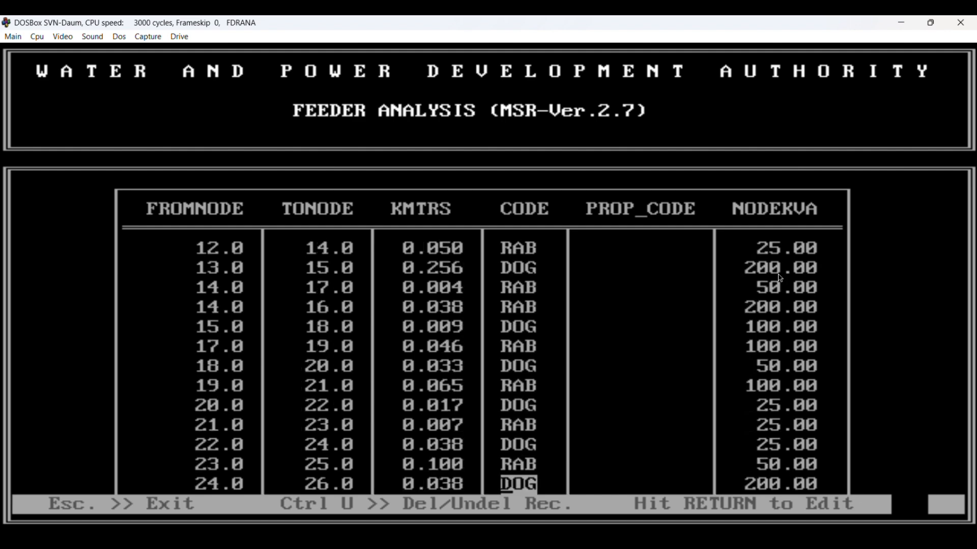
pyautogui.press('Down')
pyautogui.press('Down')
pyautogui.press('Down')
pyautogui.press('Down')
pyautogui.press('Down')
pyautogui.press('Down')
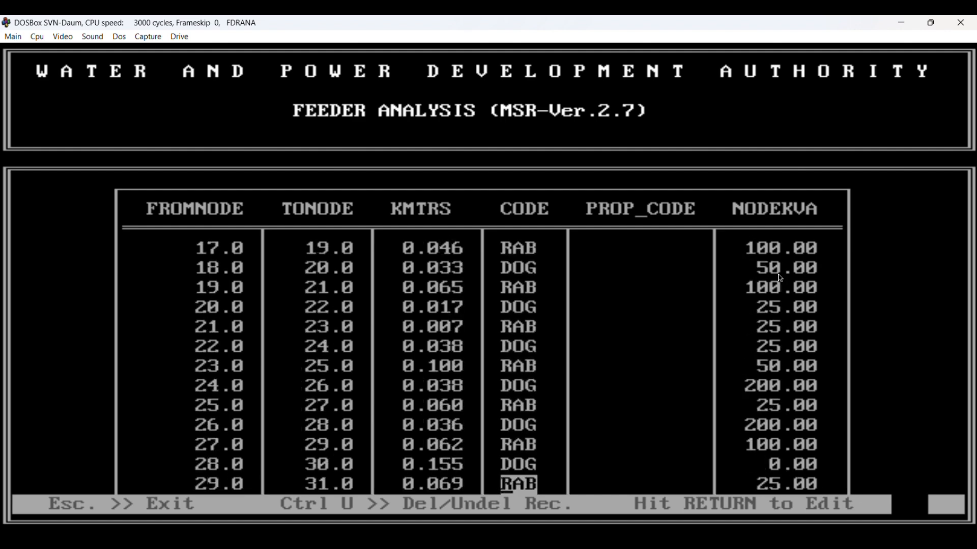
pyautogui.press('Down')
pyautogui.press('Down')
pyautogui.press('Down')
pyautogui.press('Down')
pyautogui.press('Down')
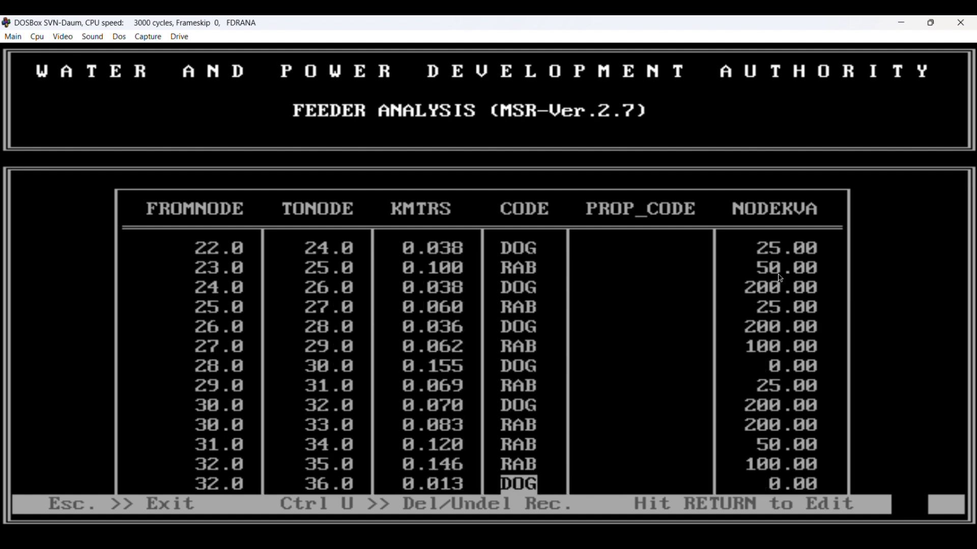
pyautogui.press('Down')
pyautogui.press('Down')
pyautogui.press('Down')
pyautogui.press('Down')
pyautogui.press('Down')
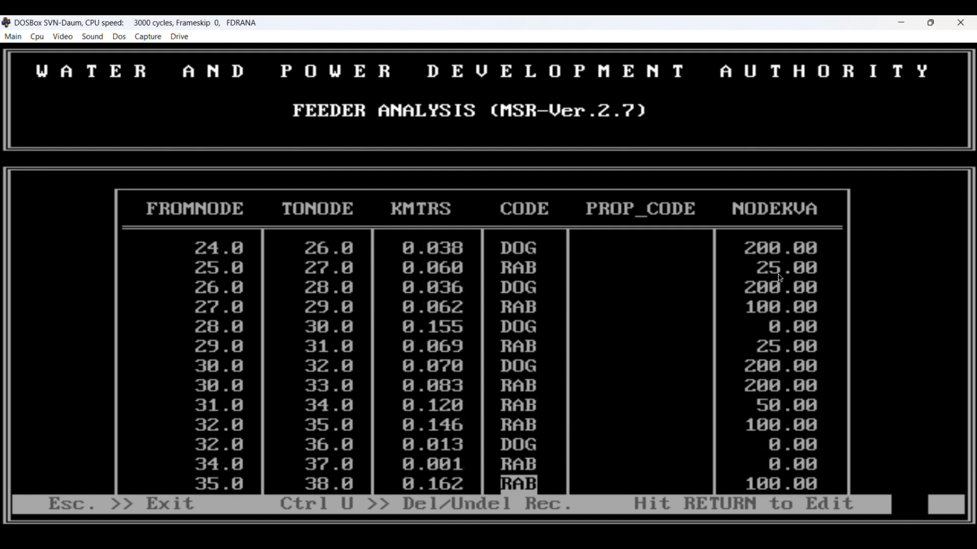
pyautogui.press('Down')
pyautogui.press('Down')
pyautogui.press('Down')
pyautogui.press('Down')
pyautogui.press('Down')
pyautogui.press('Down')
pyautogui.press('Down')
pyautogui.press('Down')
pyautogui.press('Down')
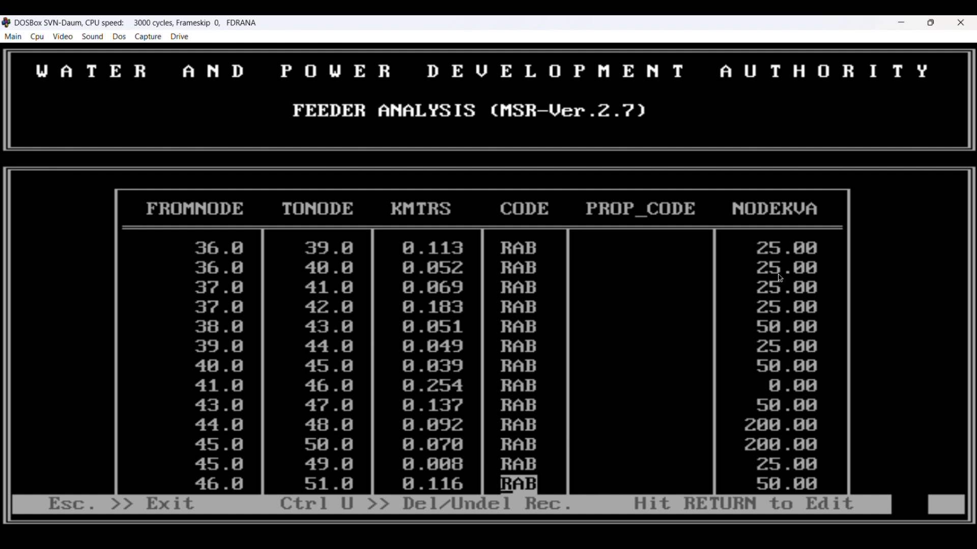
pyautogui.press('Escape')
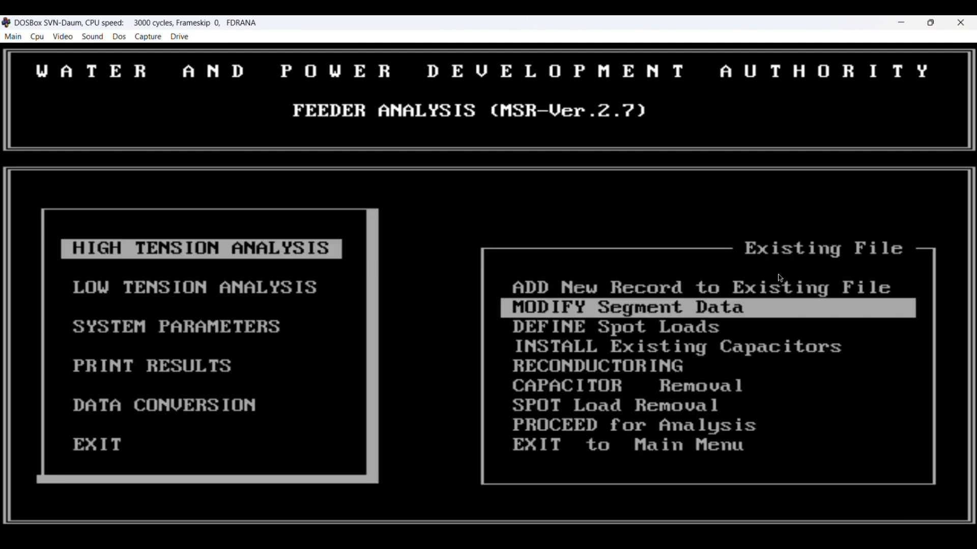
# Step: Proceed for analysis of the existing file and accept Microsoft Print to PDF as the printer
pyautogui.press('Down')
pyautogui.press('Down')
pyautogui.press('Down')
pyautogui.press('Down')
pyautogui.press('Down')
pyautogui.press('Down')
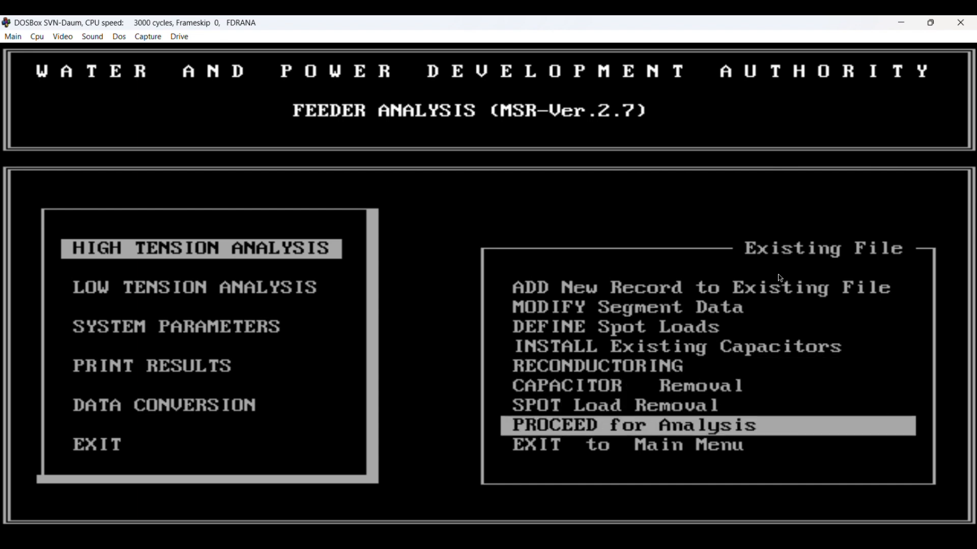
pyautogui.press('Return')
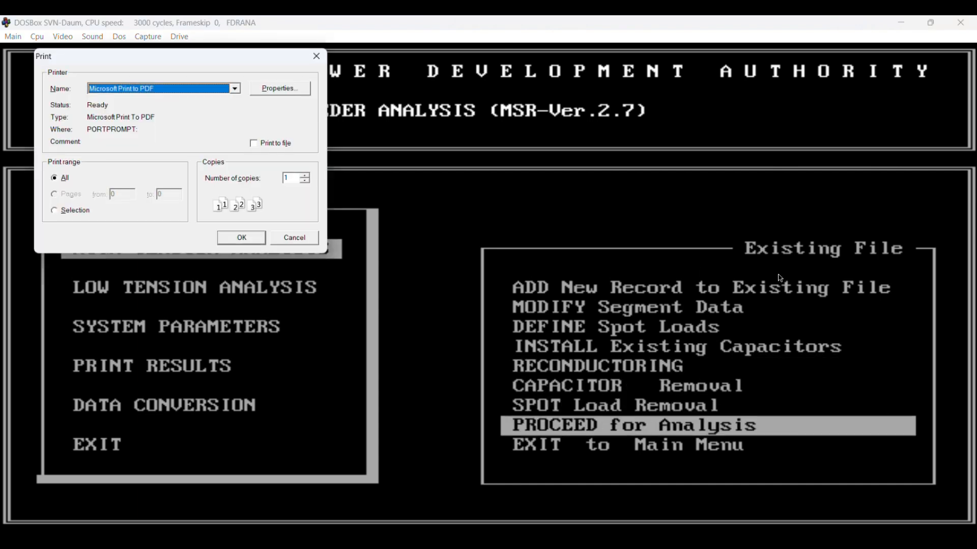
pyautogui.click(239, 239)
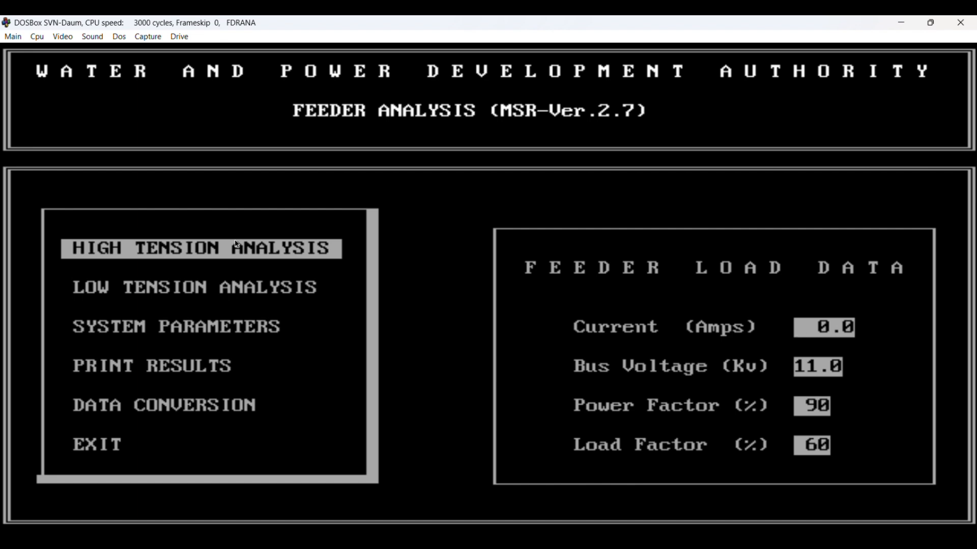
# Step: Set the feeder current to 300.0 A and accept 11.0 kV bus voltage, 90% power factor and 60% load factor
pyautogui.write('300.0')
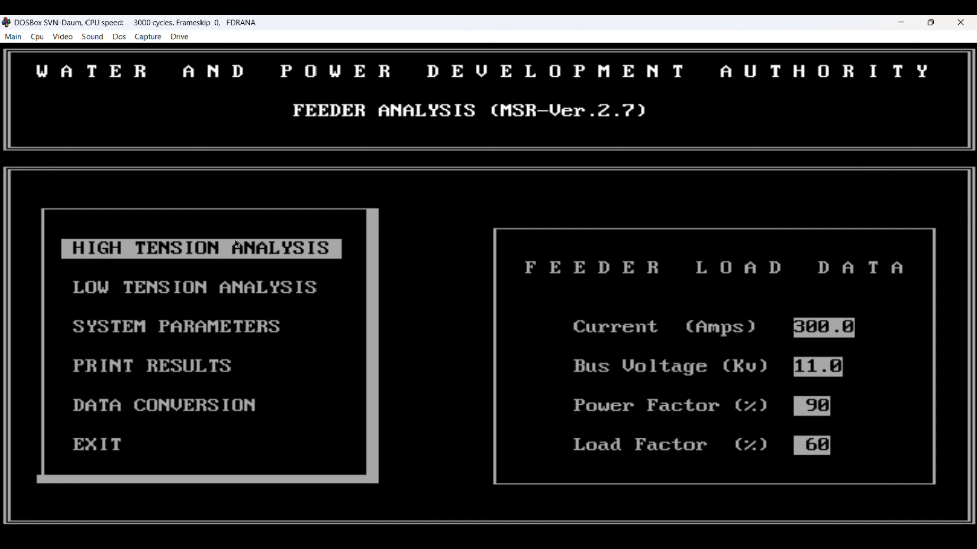
pyautogui.press('Return')
pyautogui.press('Return')
pyautogui.press('Return')
pyautogui.press('Return')
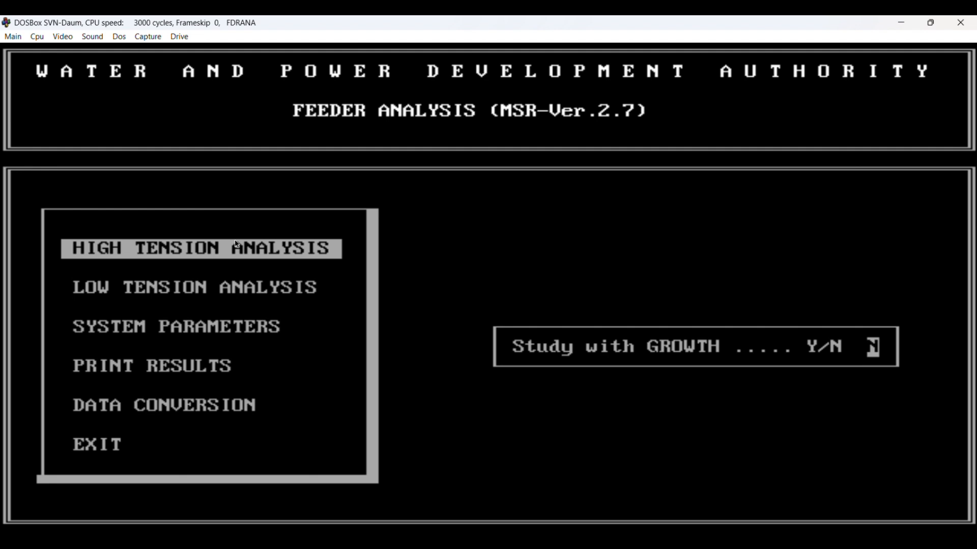
# Step: Decline the study with growth and answer the new-capacitor prompt to run the load flow analysis
pyautogui.press('Return')
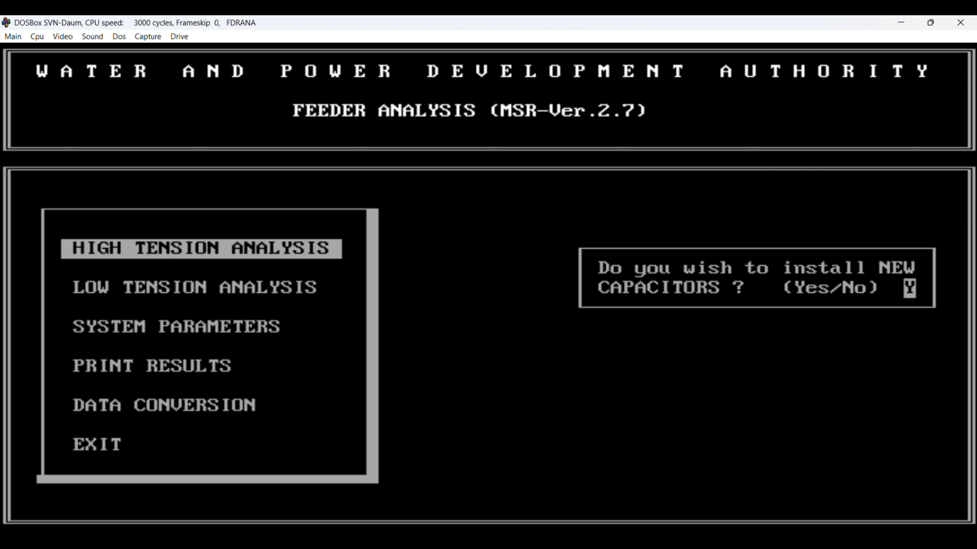
pyautogui.press('Return')
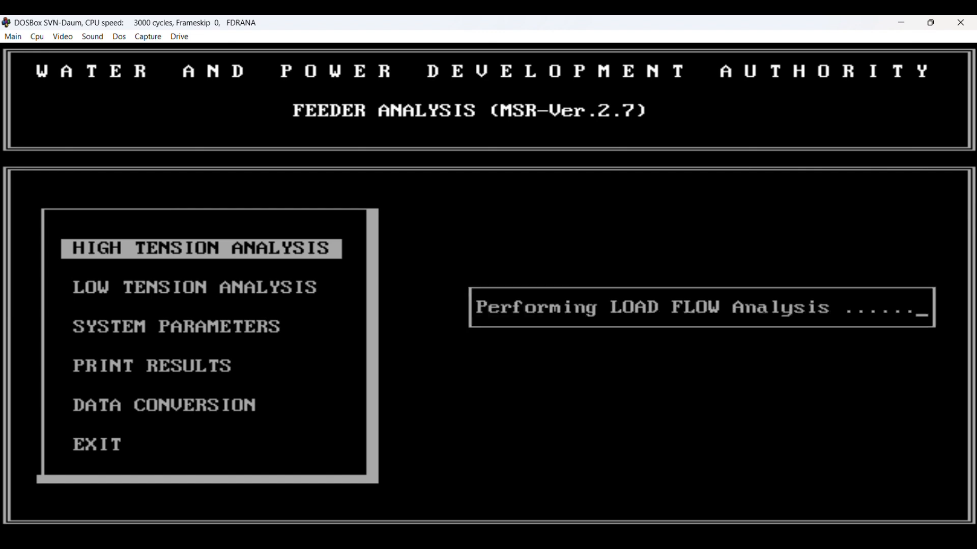
pyautogui.click(658, 540)
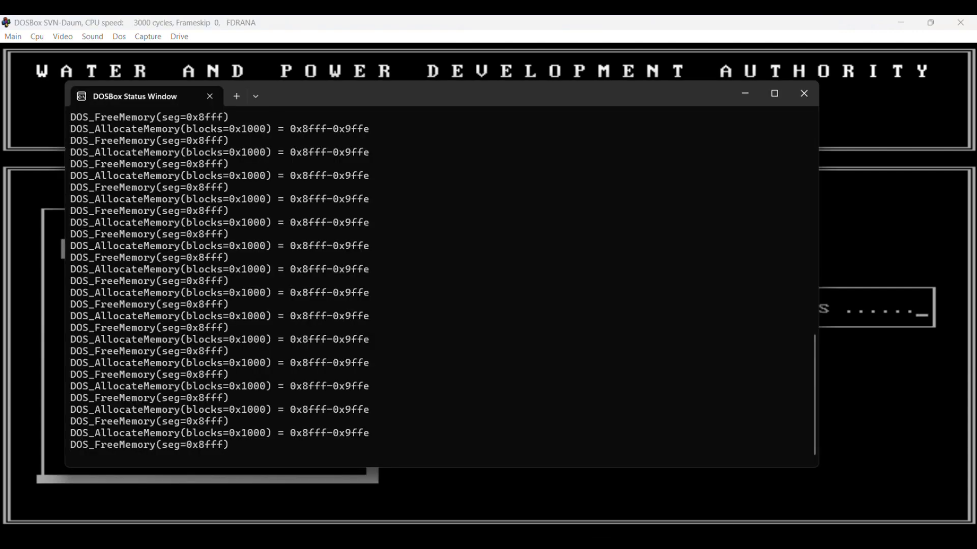
pyautogui.click(686, 540)
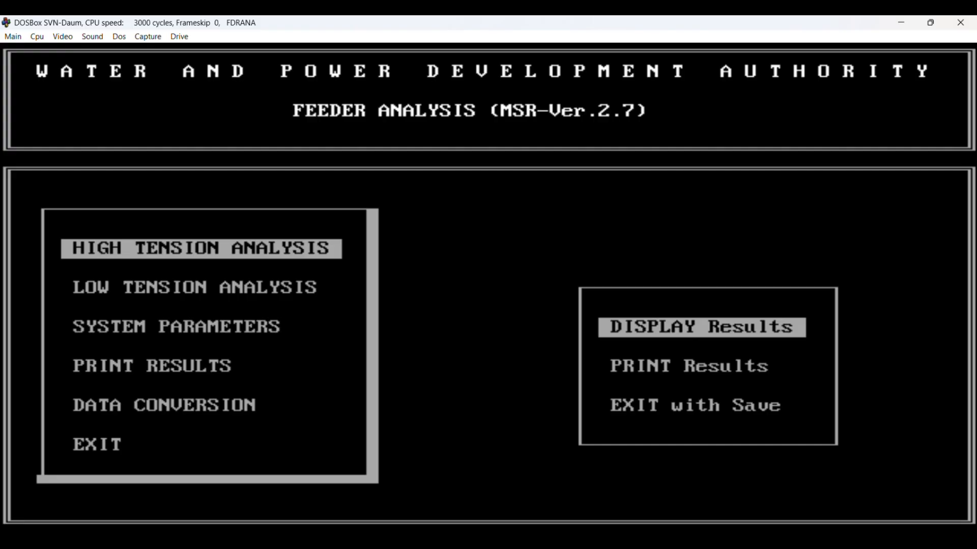
# Step: Review the existing load flow results segment by segment through node 171.0, and request the system summary
pyautogui.press('Return')
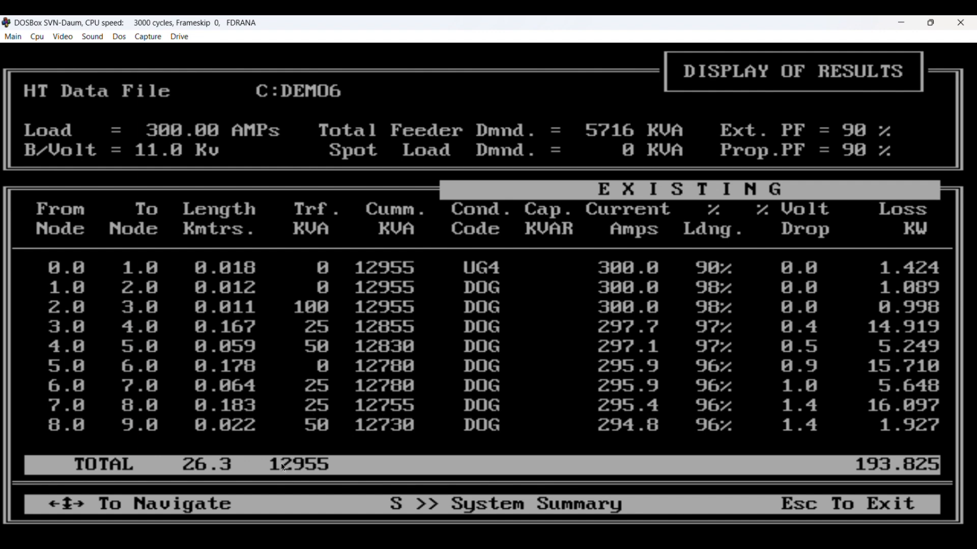
pyautogui.press('Down')
pyautogui.press('Down')
pyautogui.press('Down')
pyautogui.press('Down')
pyautogui.press('Down')
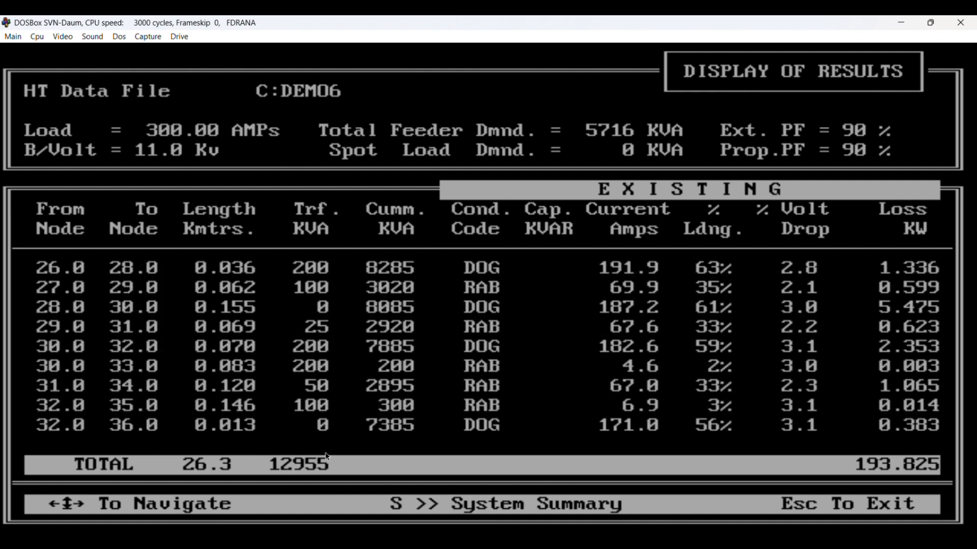
pyautogui.press('Down')
pyautogui.press('Down')
pyautogui.press('Down')
pyautogui.press('Down')
pyautogui.press('Down')
pyautogui.press('Down')
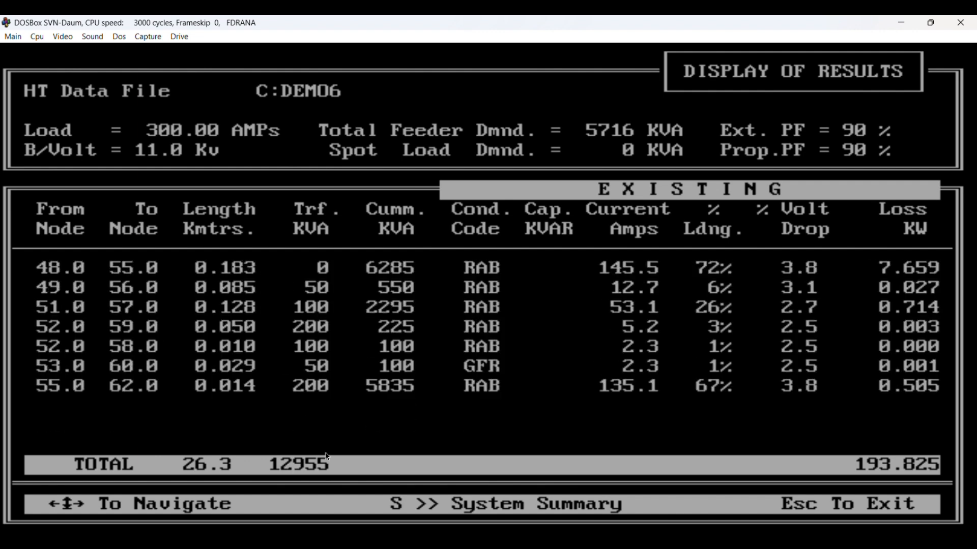
pyautogui.press('Down')
pyautogui.press('Down')
pyautogui.press('Down')
pyautogui.press('Down')
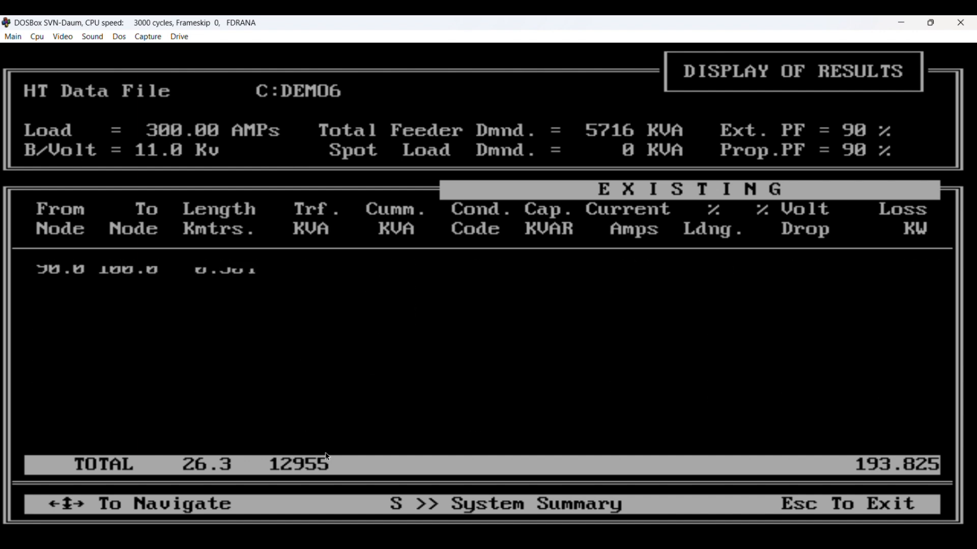
pyautogui.press('Down')
pyautogui.press('Down')
pyautogui.press('Down')
pyautogui.press('Down')
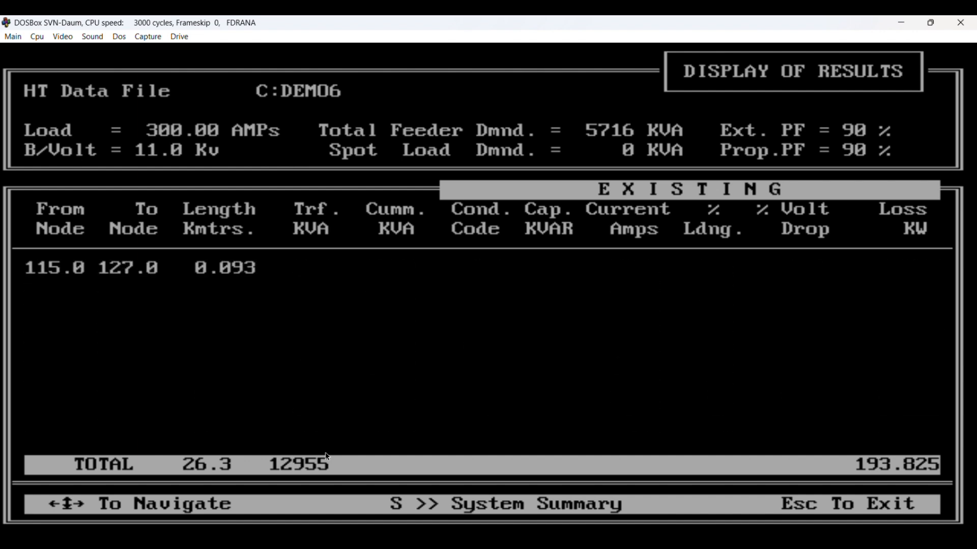
pyautogui.press('Down')
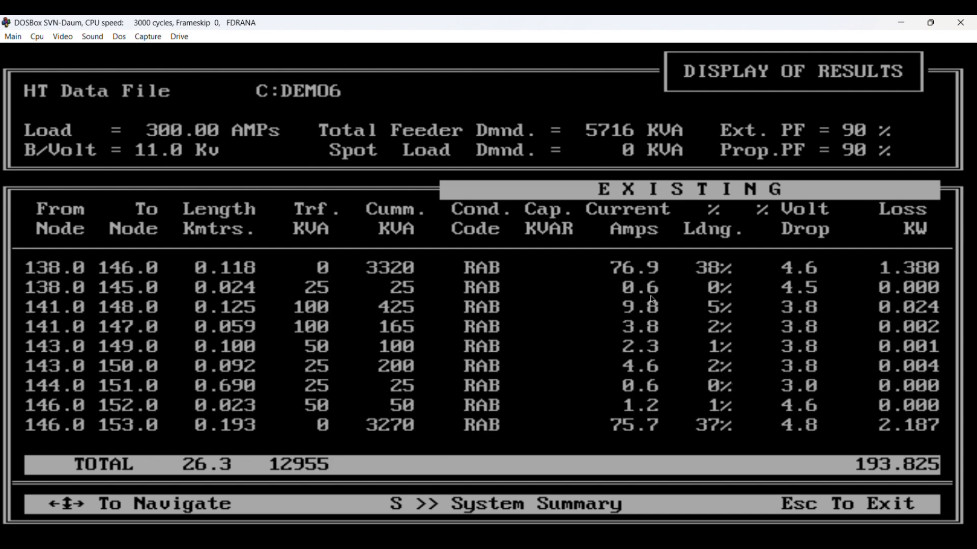
pyautogui.press('Down')
pyautogui.press('Down')
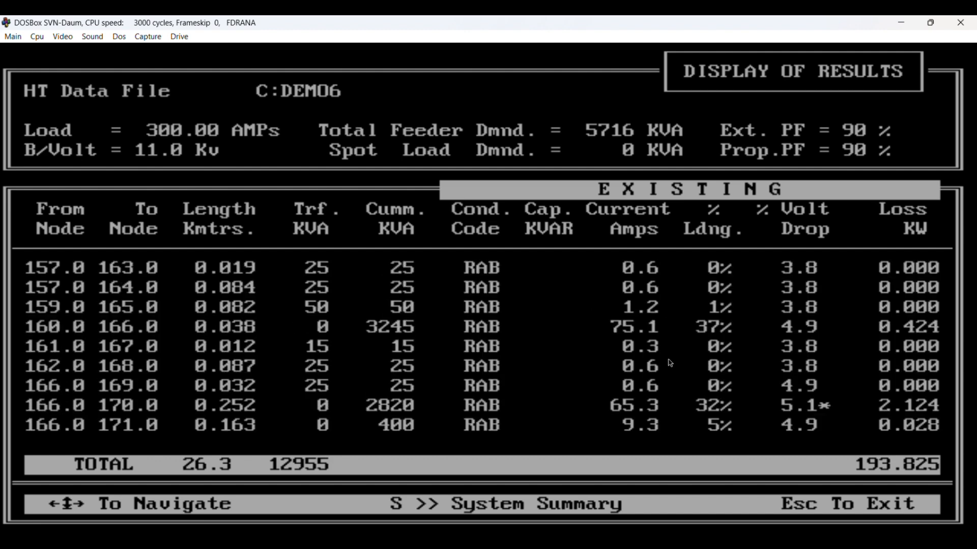
pyautogui.press('s')
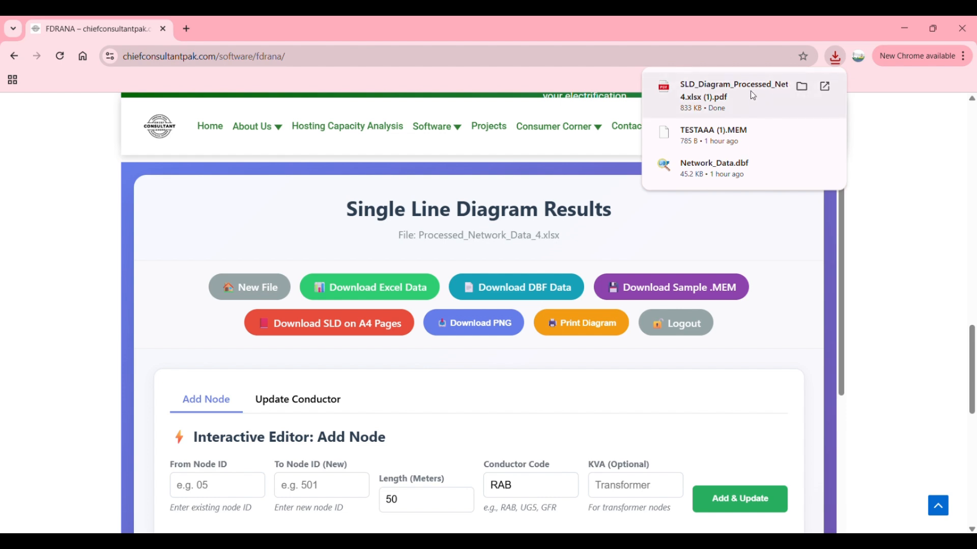
# Step: Open the downloaded single line diagram PDF and examine the feeder layout across its pages
pyautogui.click(753, 95)
pyautogui.scroll(-10, 426, 333)
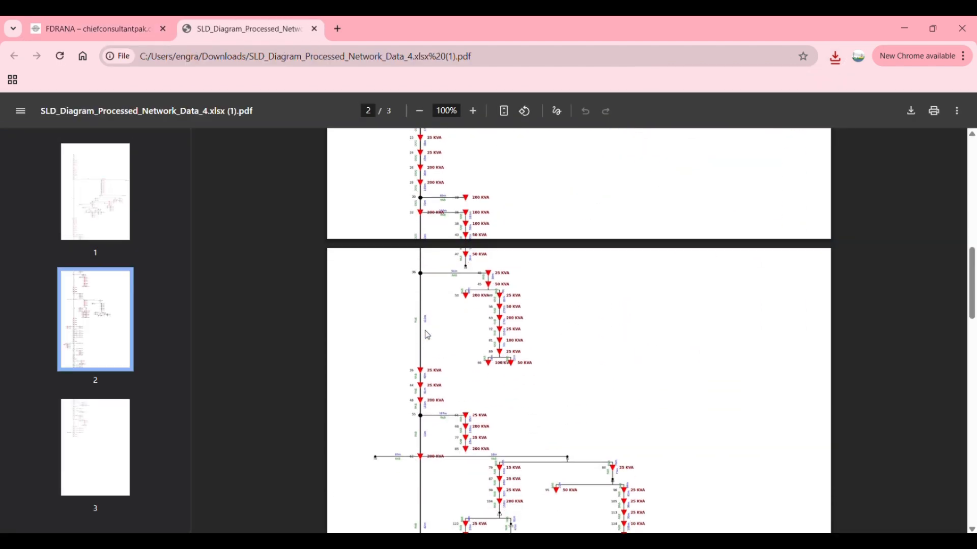
pyautogui.scroll(-15, 427, 334)
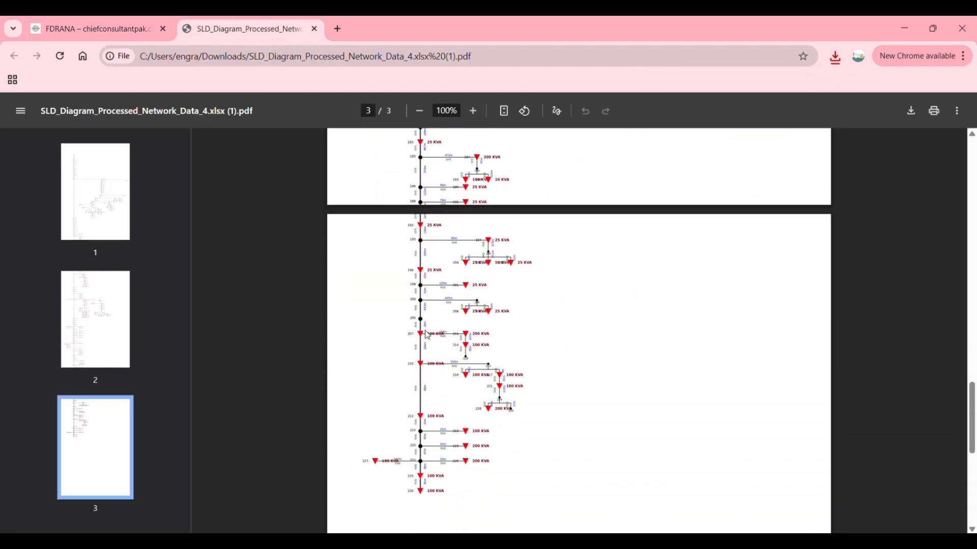
pyautogui.scroll(-4, 428, 335)
pyautogui.scroll(9, 427, 334)
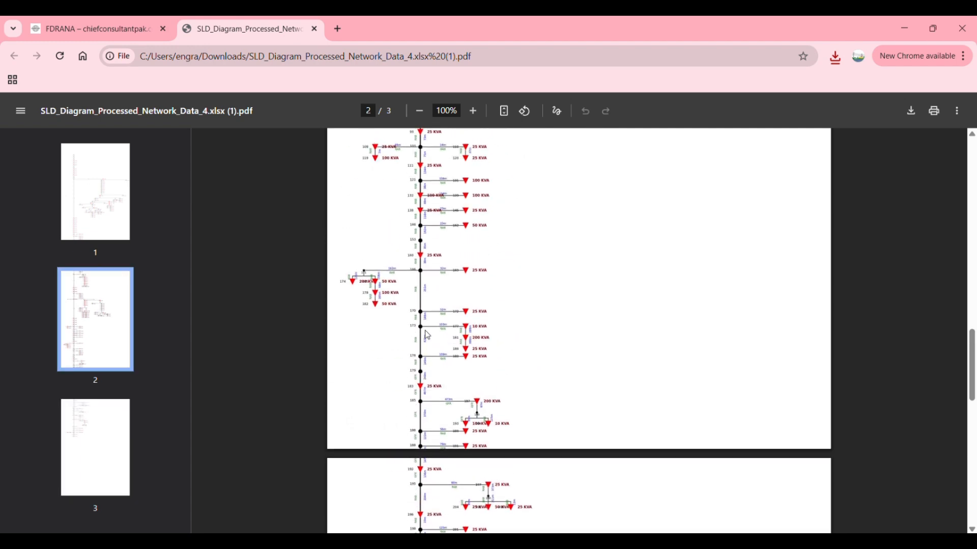
pyautogui.scroll(10, 427, 336)
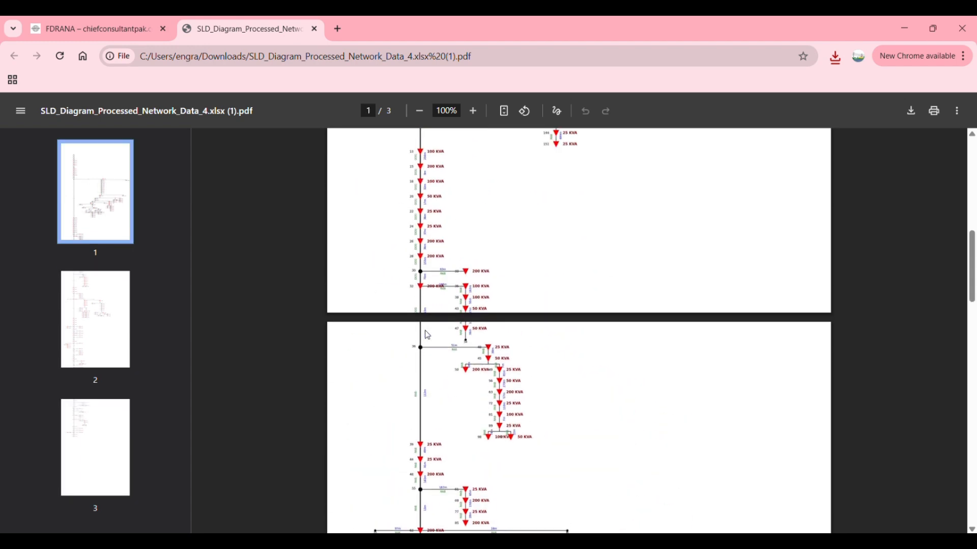
pyautogui.scroll(5, 427, 334)
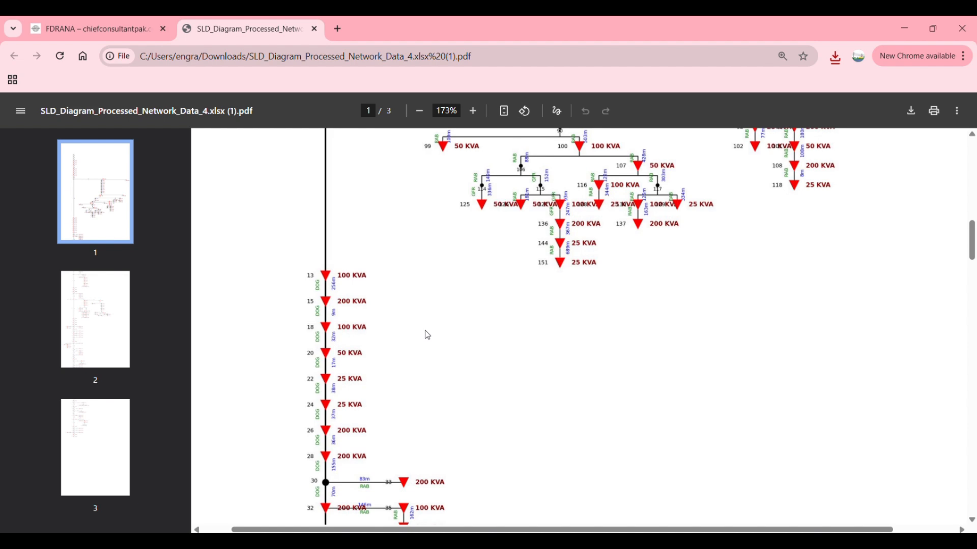
pyautogui.scroll(-3, 427, 335)
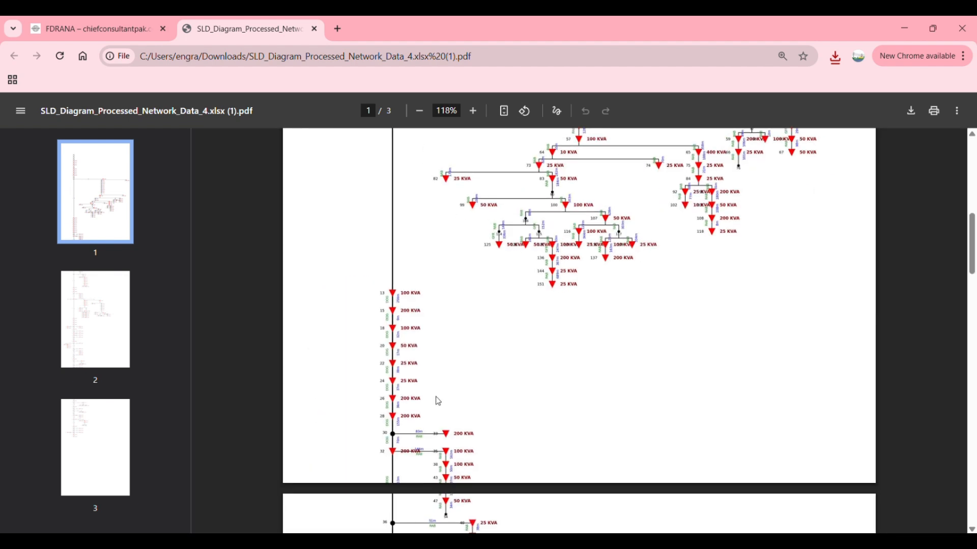
pyautogui.scroll(4, 438, 402)
# Step: Return to the FDRANA web page and download the single line diagram as a PNG
pyautogui.click(48, 20)
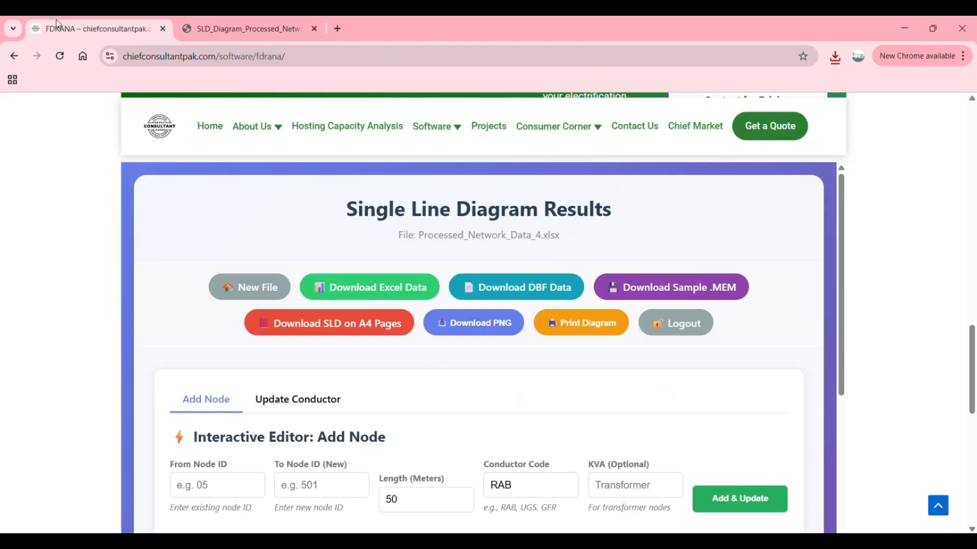
pyautogui.scroll(-1, 362, 284)
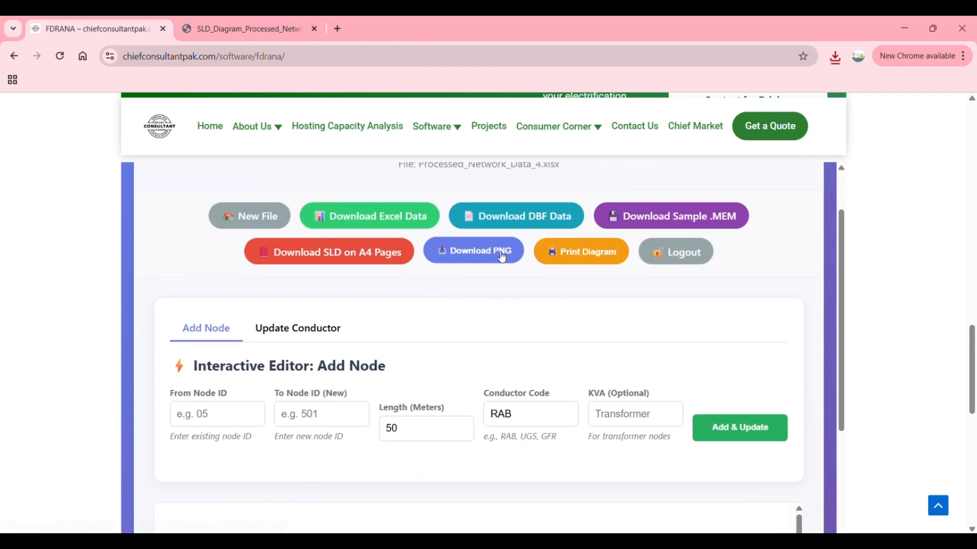
pyautogui.click(462, 261)
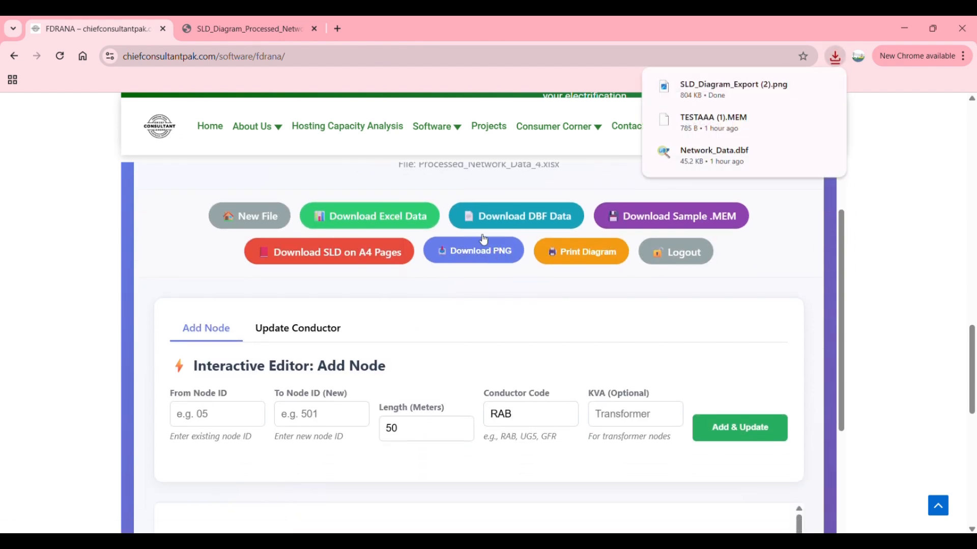
# Step: Open the exported SLD_Diagram_Export (2).png and inspect the node numbers, conductor codes, lengths and transformer ratings near the feeder's start
pyautogui.click(720, 91)
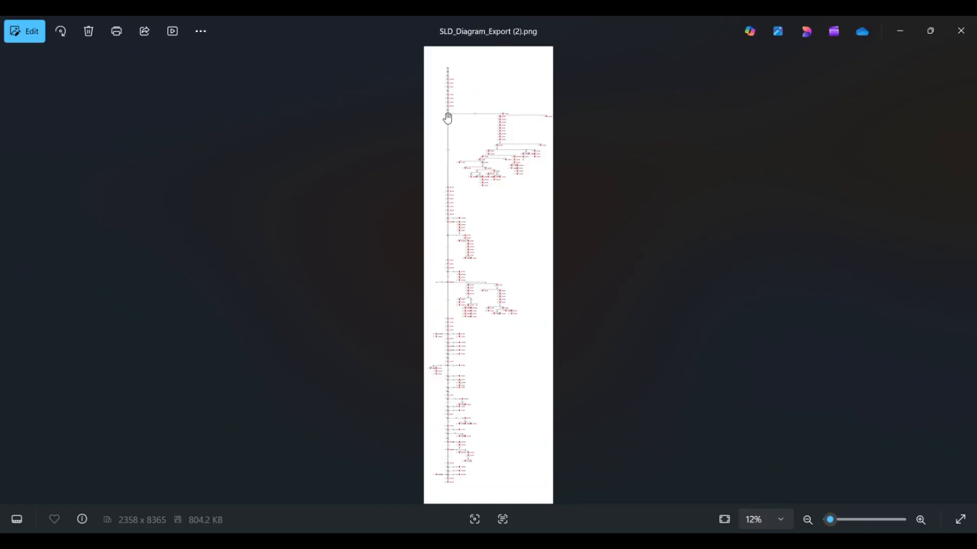
pyautogui.scroll(6, 447, 119)
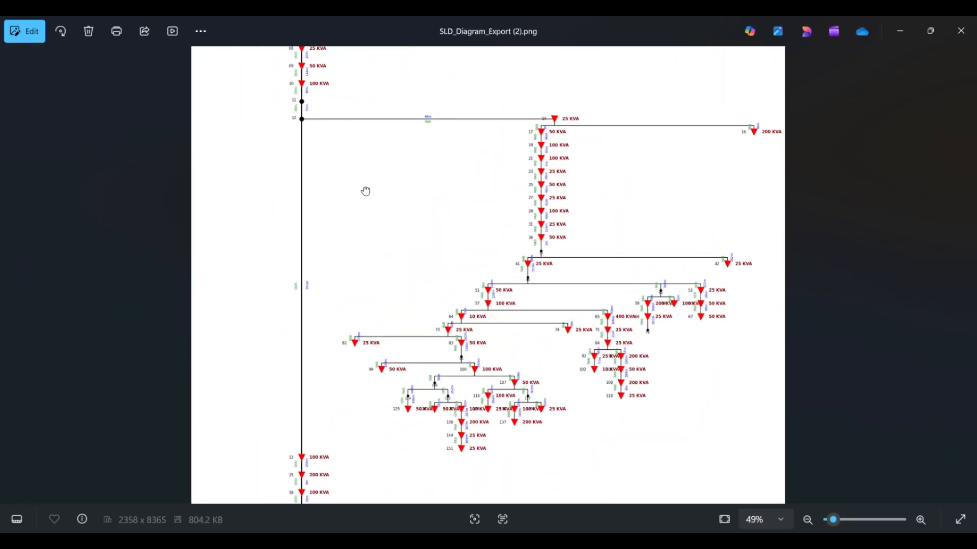
pyautogui.moveTo(366, 193); pyautogui.dragTo(409, 449)
pyautogui.scroll(3, 299, 235)
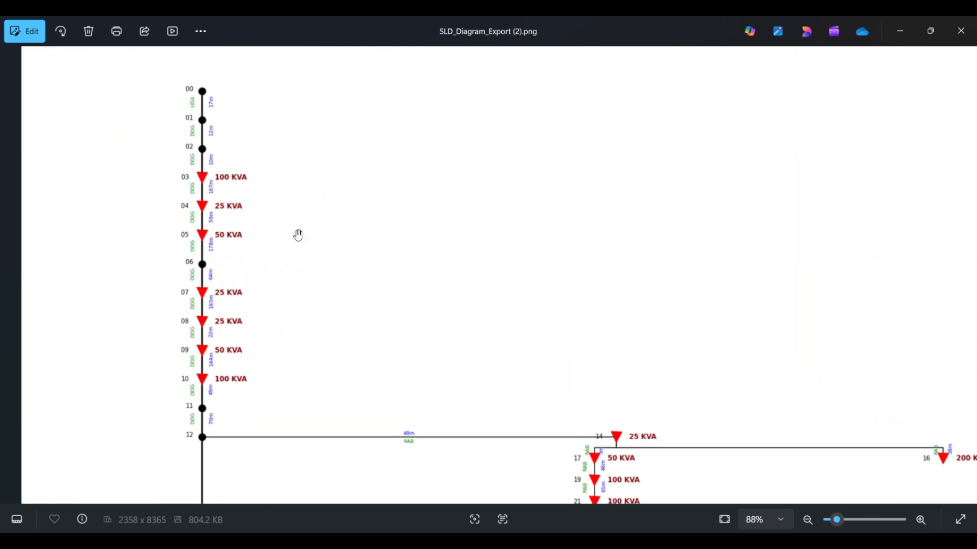
pyautogui.moveTo(214, 142); pyautogui.dragTo(216, 190)
pyautogui.scroll(-1, 218, 188)
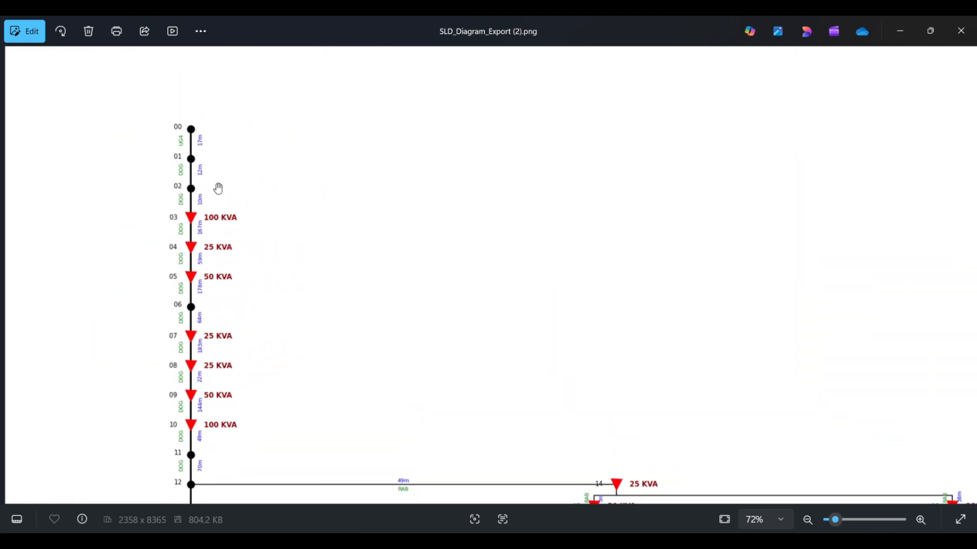
pyautogui.scroll(-1, 254, 189)
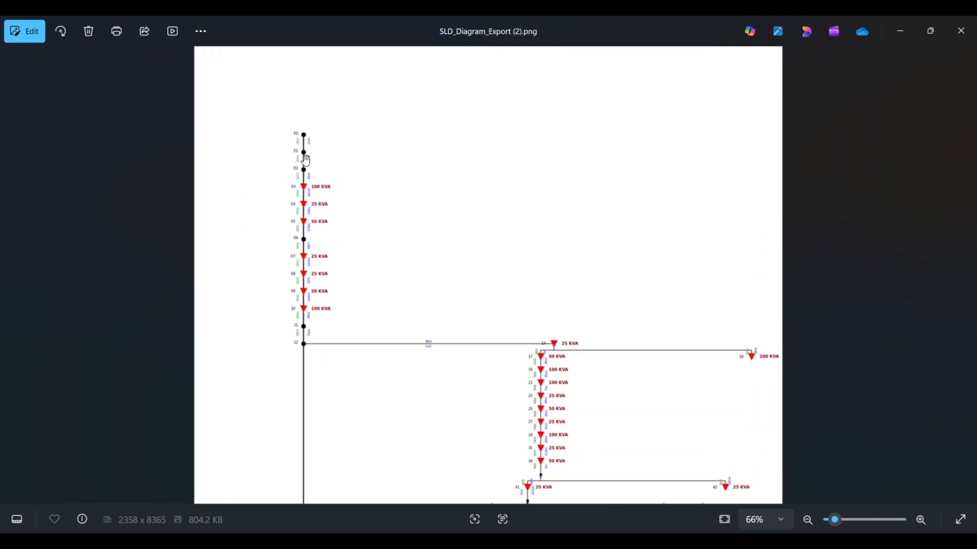
pyautogui.scroll(1, 306, 160)
pyautogui.scroll(1, 150, 277)
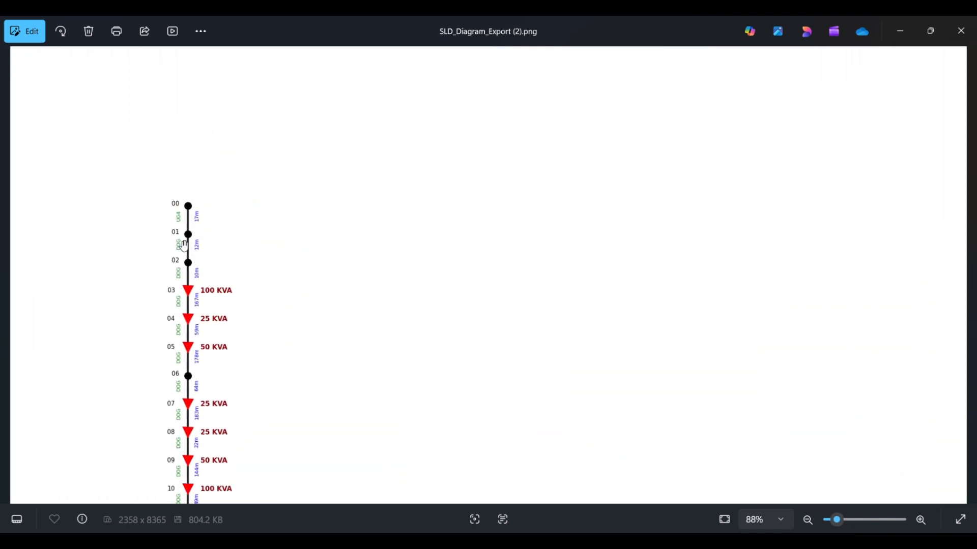
pyautogui.scroll(7, 183, 245)
pyautogui.scroll(-6, 183, 245)
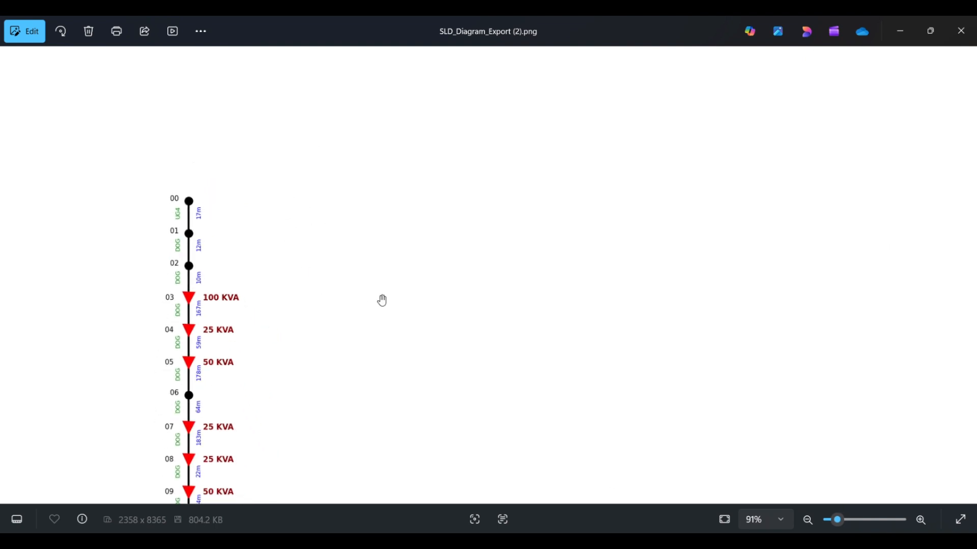
pyautogui.scroll(-5, 383, 301)
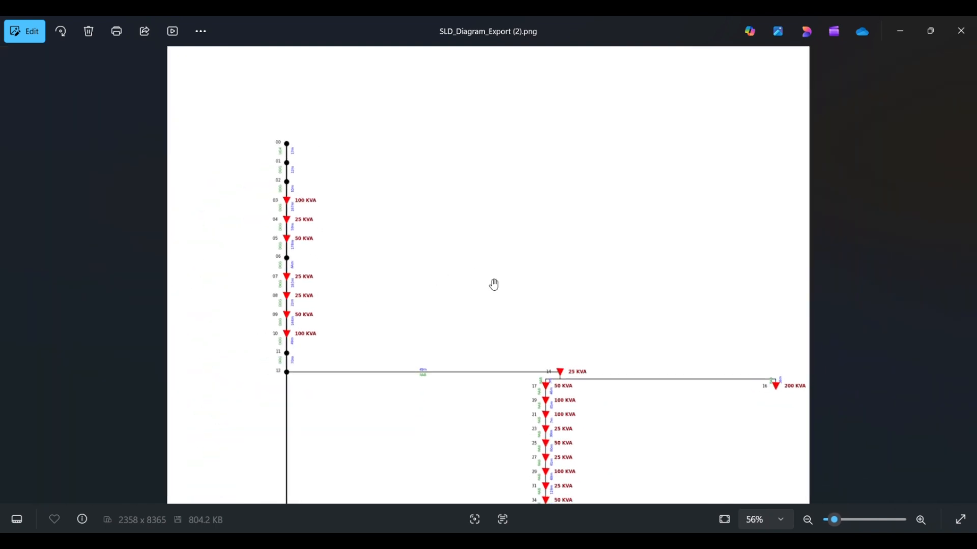
pyautogui.scroll(-3, 494, 284)
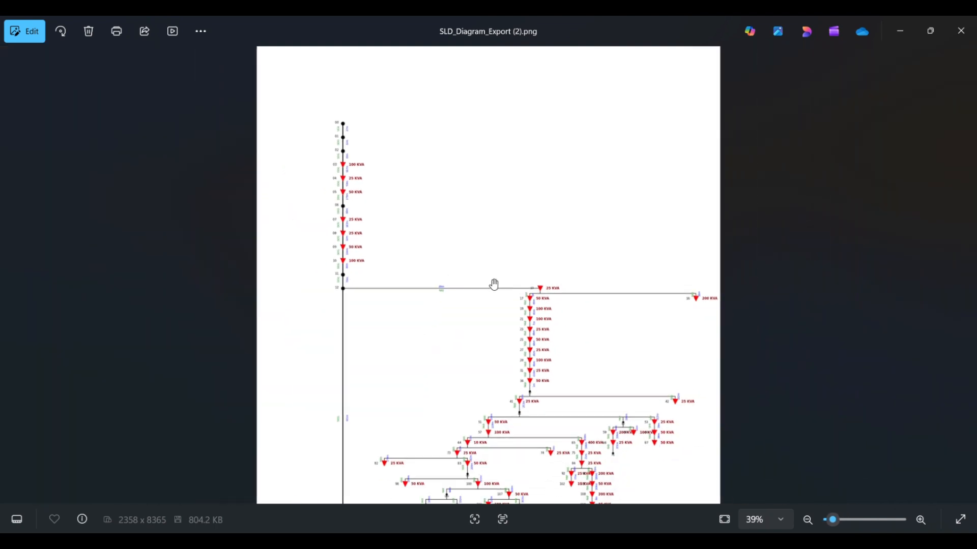
# Step: Switch back to the FDRANA web page, bring up the print preview of the diagram, and cancel printing
pyautogui.moveTo(573, 542)
pyautogui.click(574, 488)
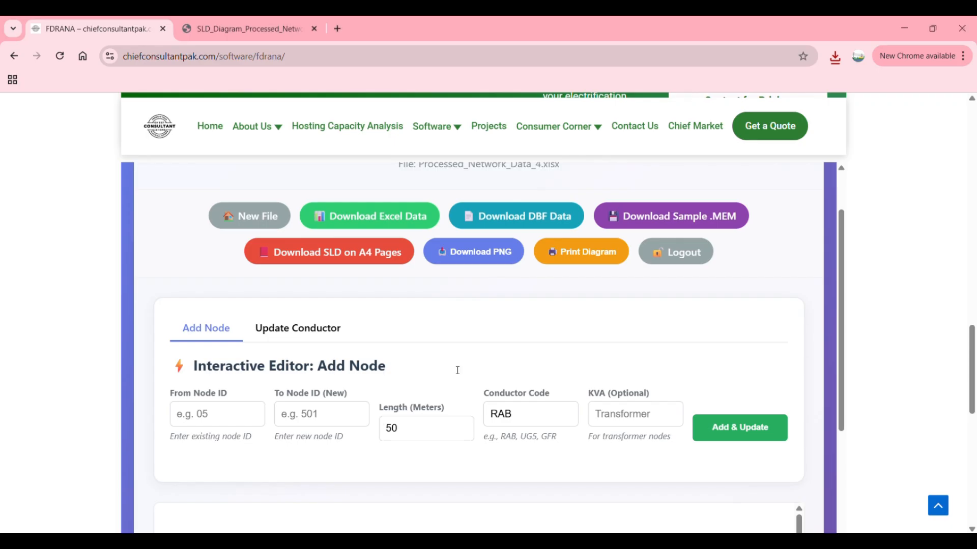
pyautogui.scroll(-2, 450, 333)
pyautogui.scroll(2, 450, 334)
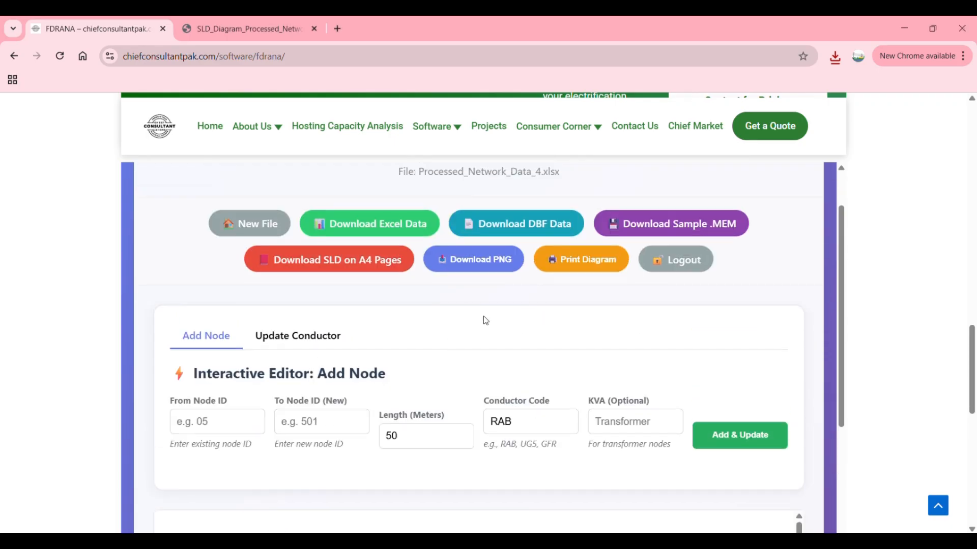
pyautogui.click(592, 264)
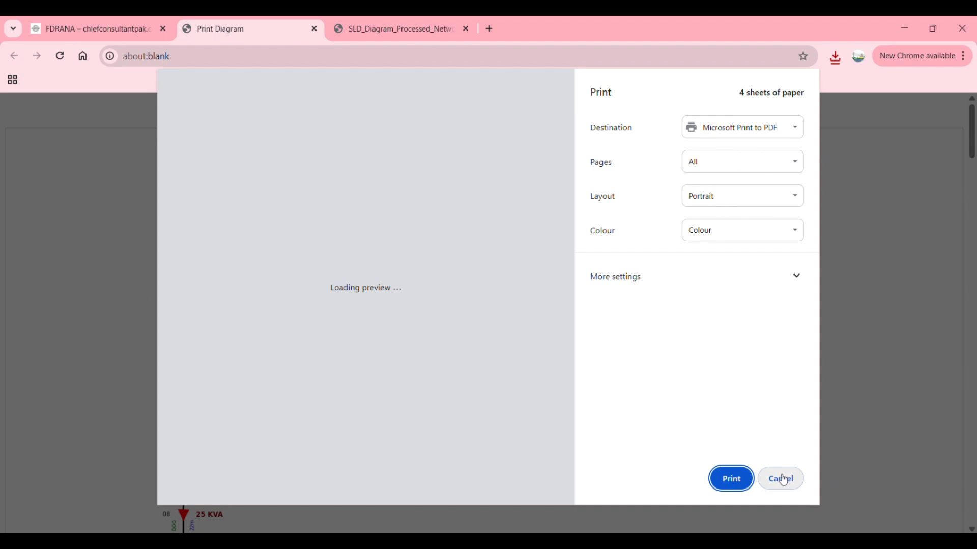
pyautogui.click(781, 479)
# Step: Examine the Add Node editor and the start of the single line diagram shown beneath it
pyautogui.scroll(-3, 584, 334)
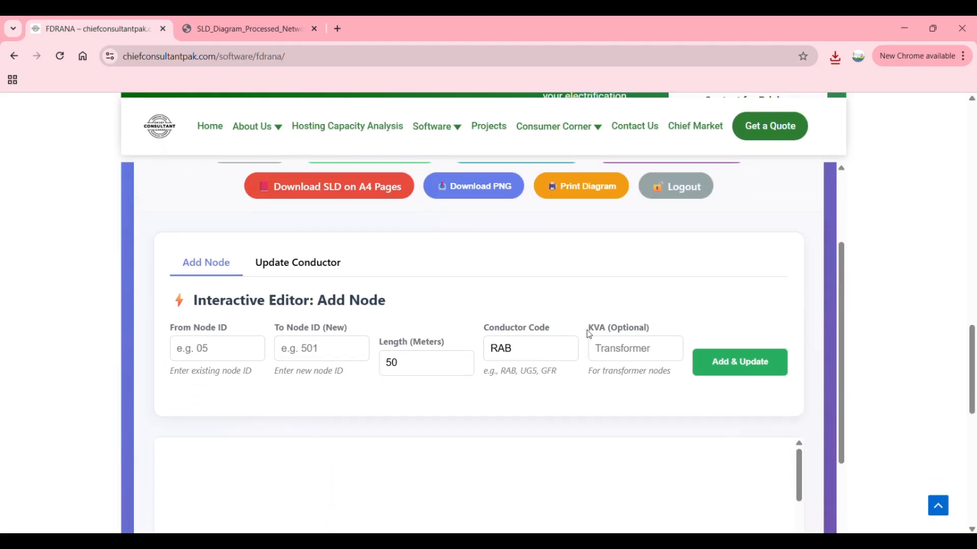
pyautogui.scroll(-2, 589, 334)
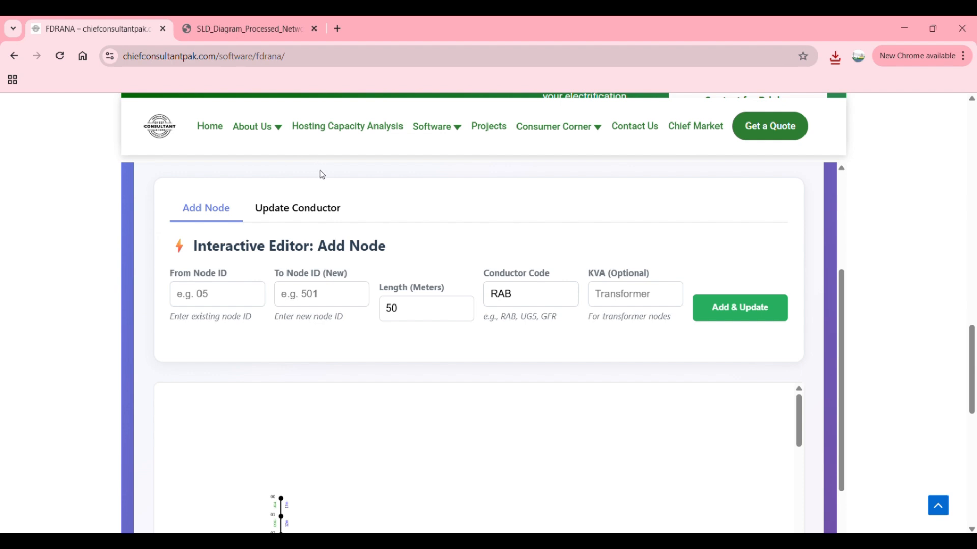
pyautogui.scroll(-5, 335, 415)
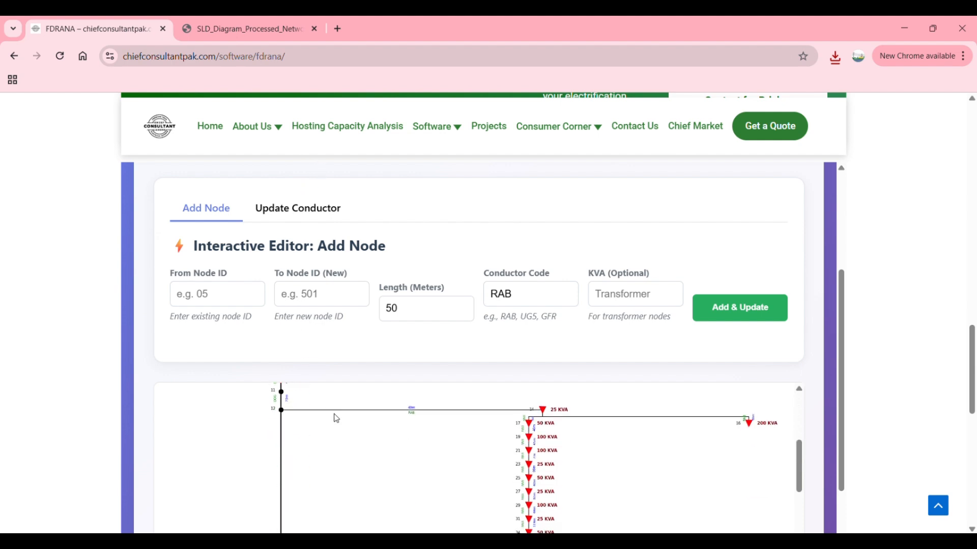
pyautogui.scroll(1, 418, 402)
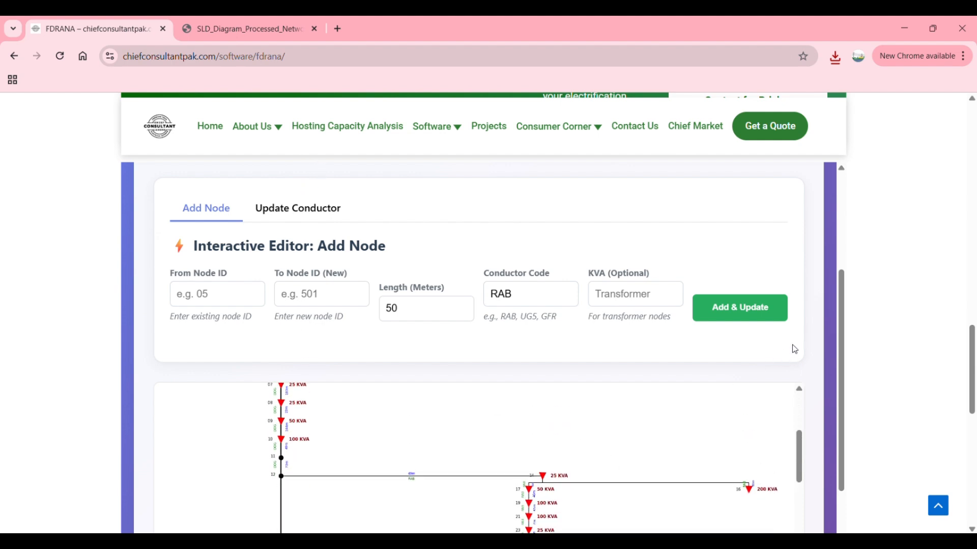
pyautogui.moveTo(845, 337); pyautogui.dragTo(848, 398)
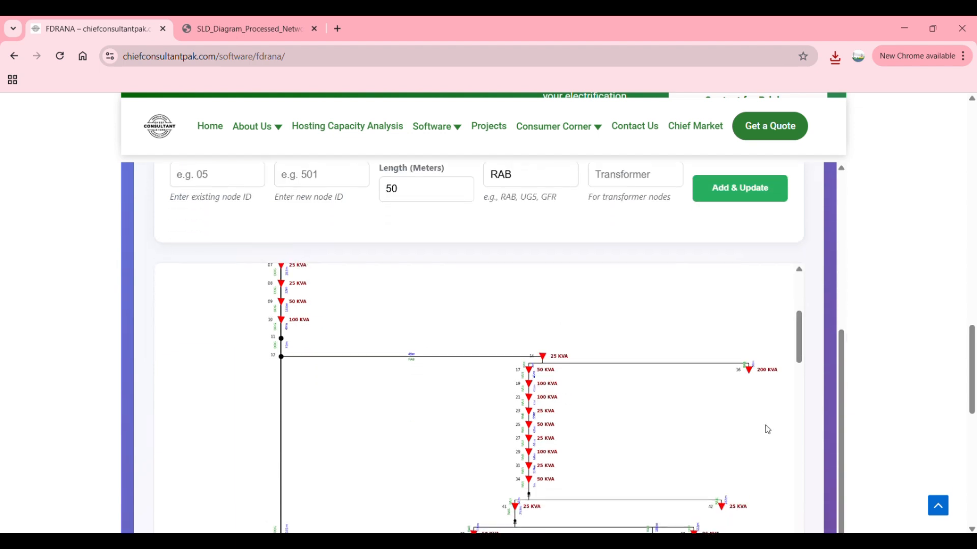
pyautogui.scroll(3, 629, 427)
pyautogui.scroll(1, 630, 426)
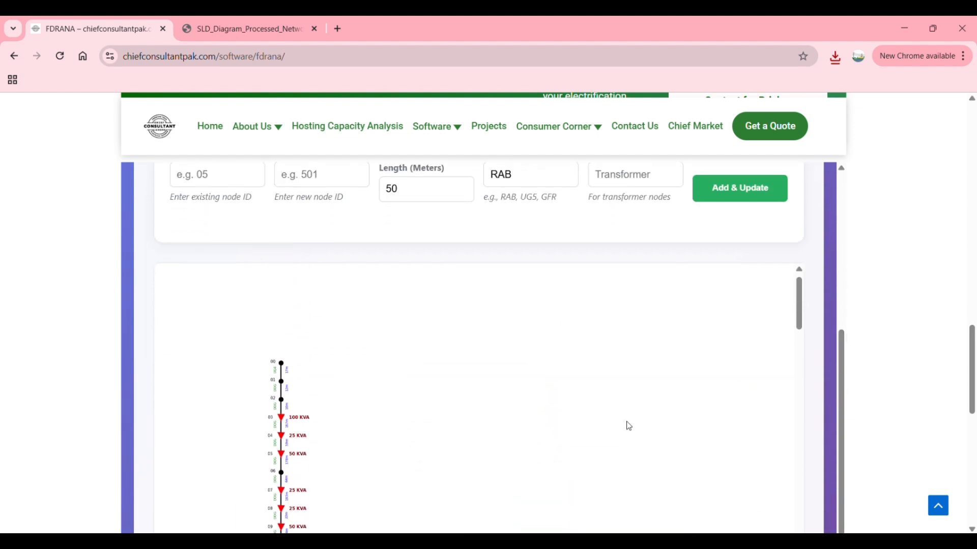
# Step: Fill in the Add Node editor with from node 16, new node 231 and a length of 50 meters
pyautogui.scroll(-3, 629, 426)
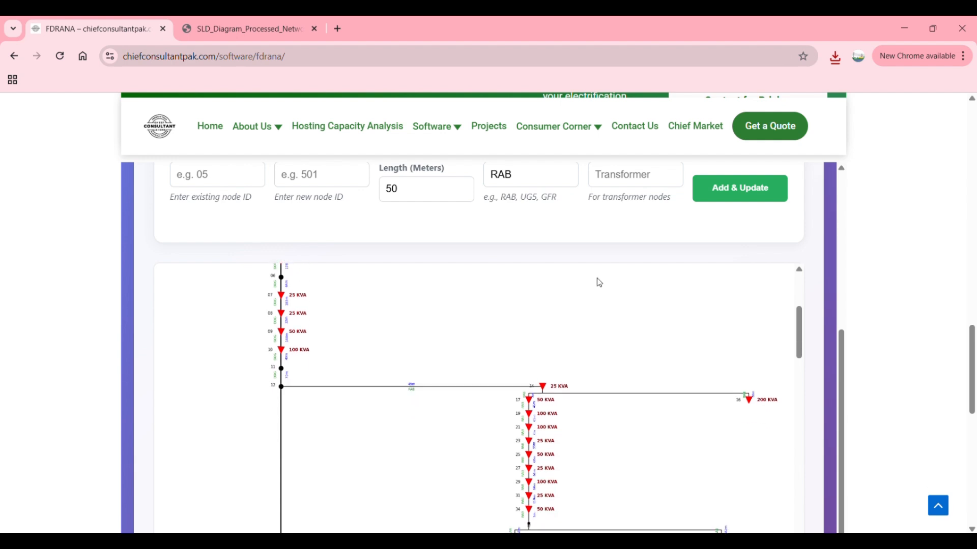
pyautogui.scroll(2, 822, 322)
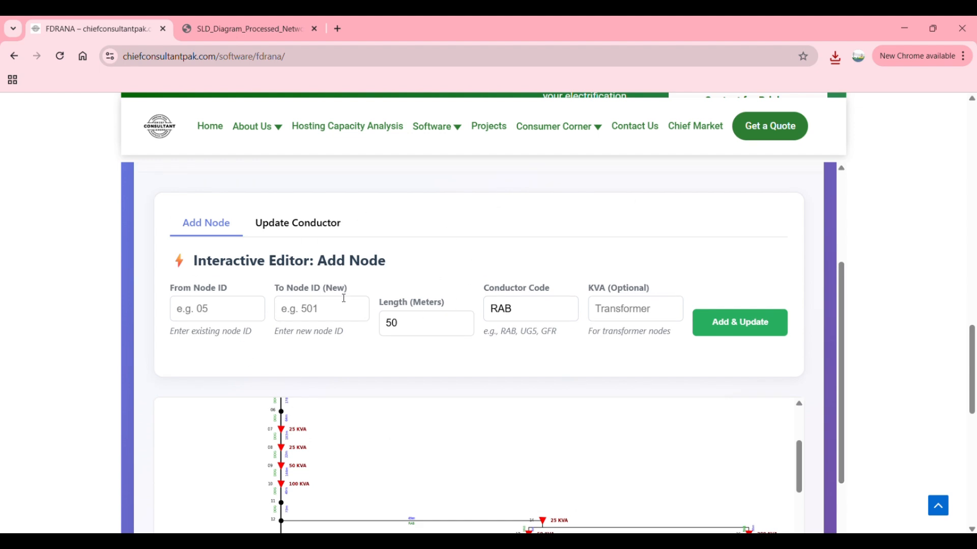
pyautogui.scroll(1, 347, 255)
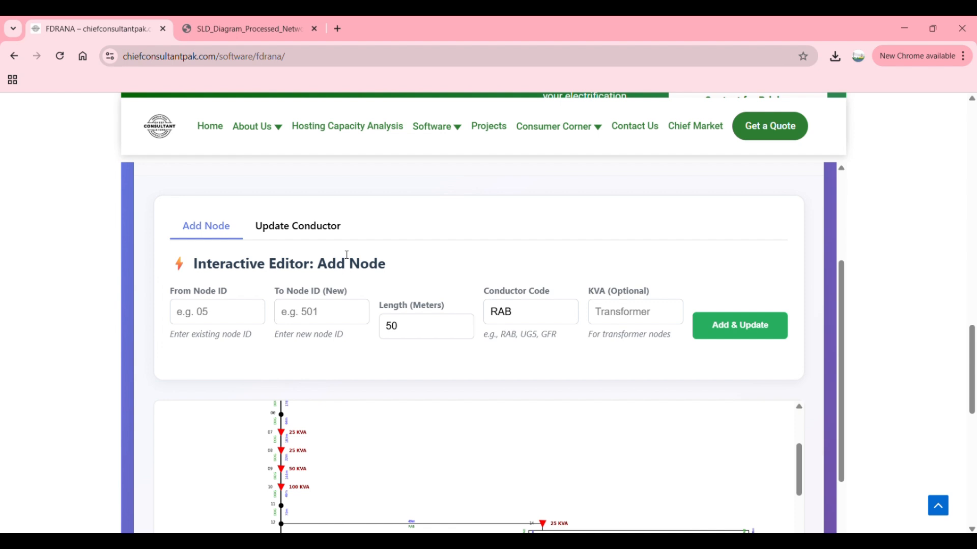
pyautogui.scroll(1, 347, 255)
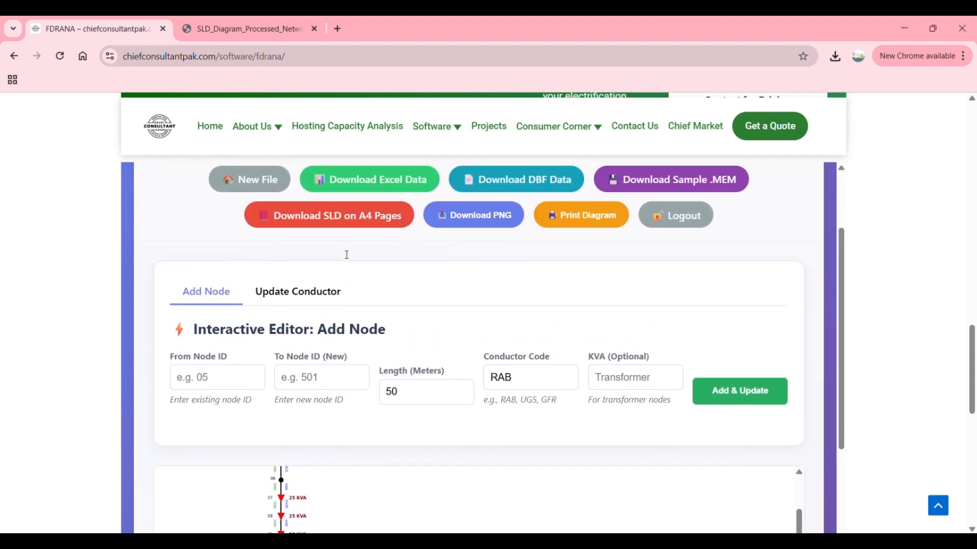
pyautogui.scroll(-1, 347, 255)
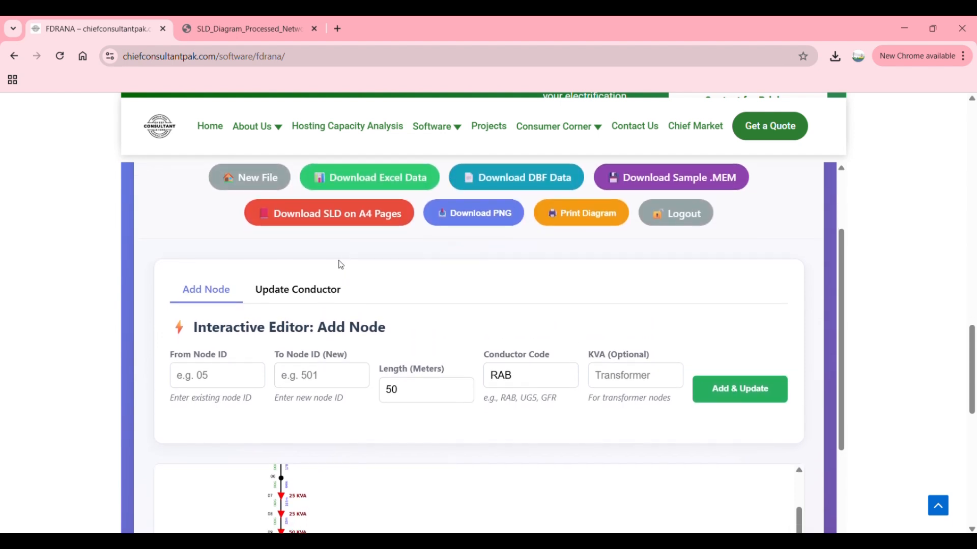
pyautogui.scroll(-1, 355, 324)
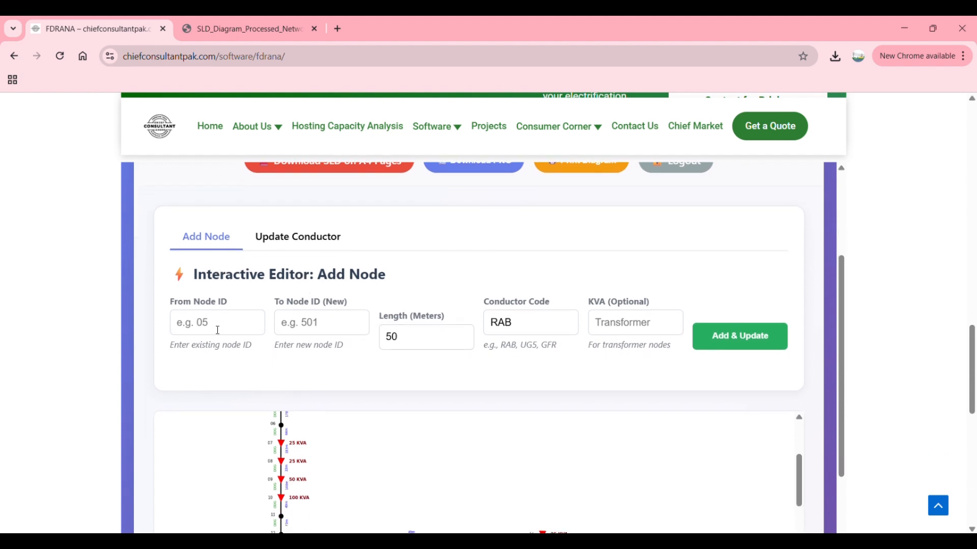
pyautogui.scroll(-2, 474, 440)
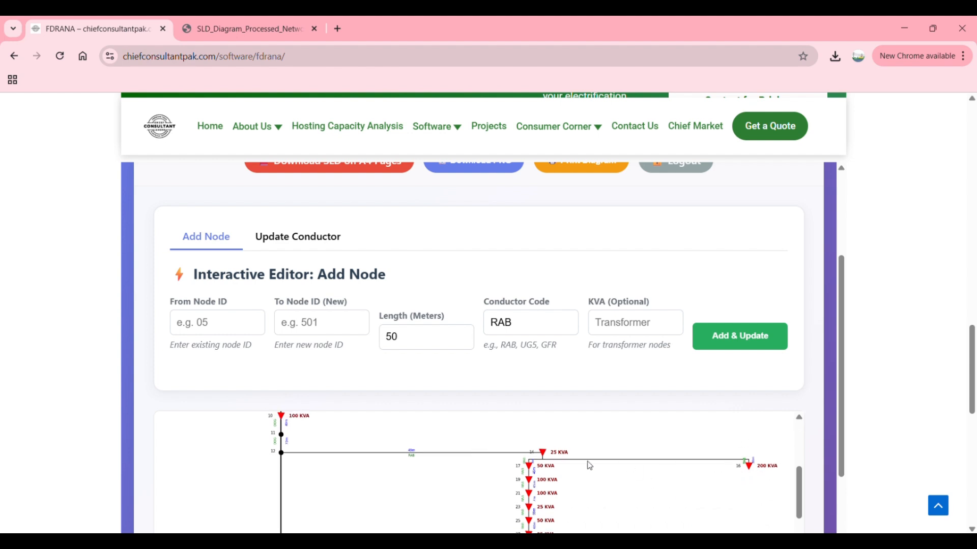
pyautogui.click(247, 322)
pyautogui.write('16')
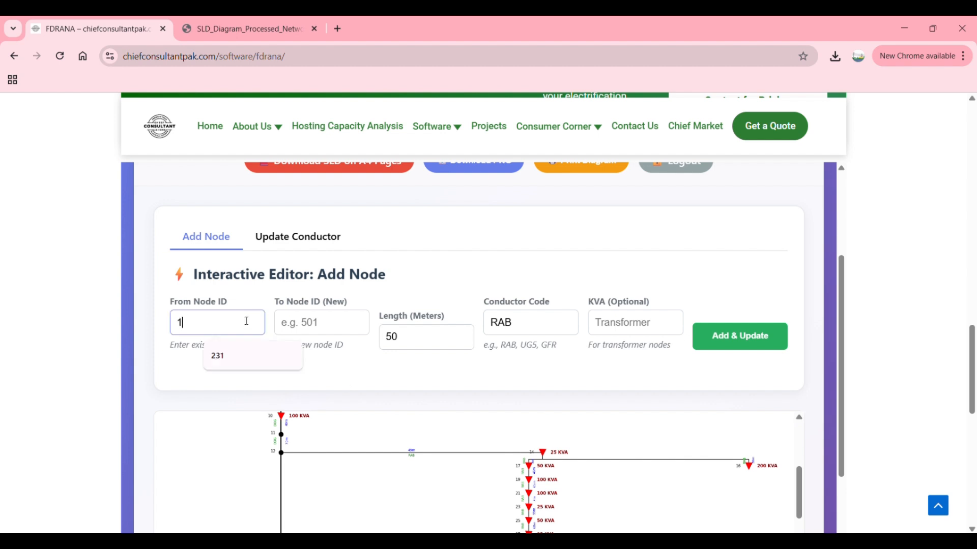
pyautogui.click(343, 321)
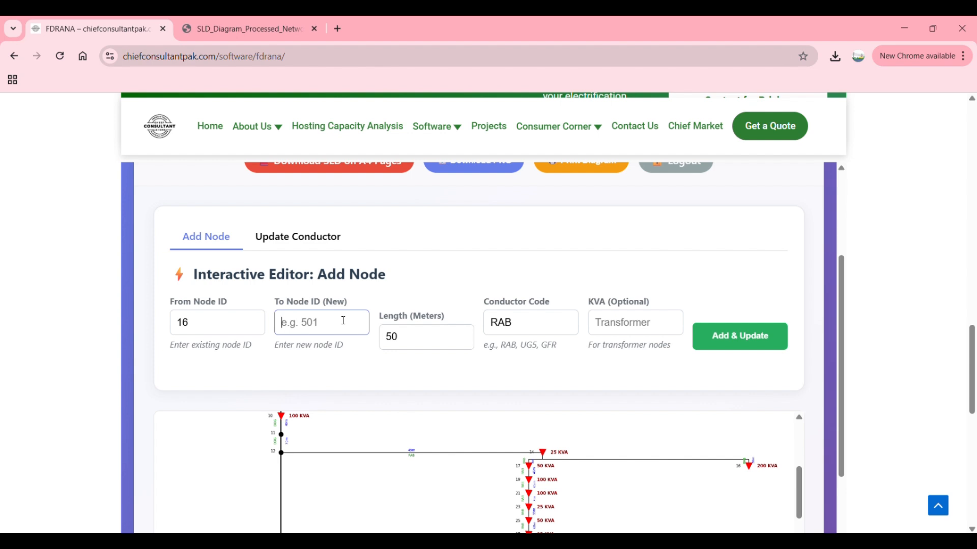
pyautogui.write('231')
pyautogui.doubleClick(399, 336)
pyautogui.write('5')
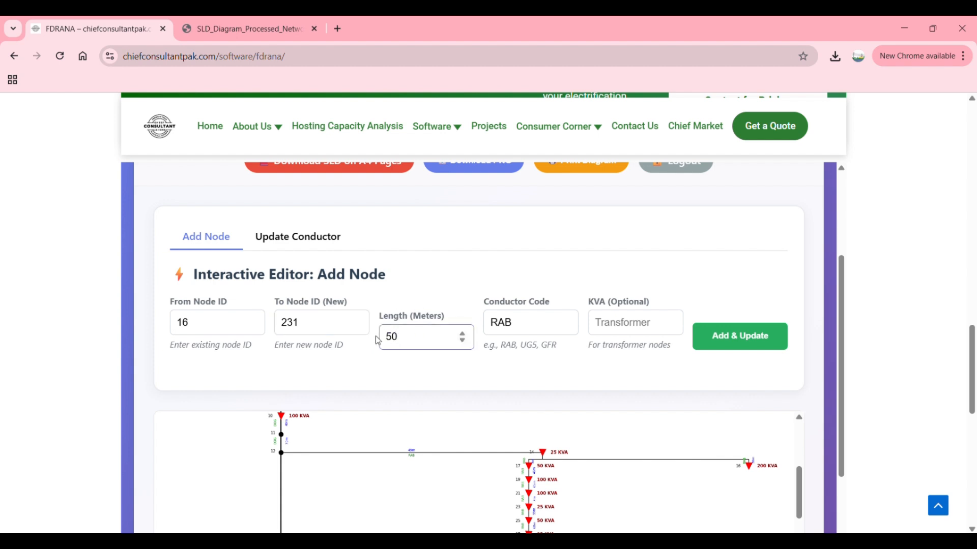
# Step: Add the node with conductor code RAB and a 200 KVA transformer, and update the diagram
pyautogui.moveTo(536, 318); pyautogui.dragTo(485, 320)
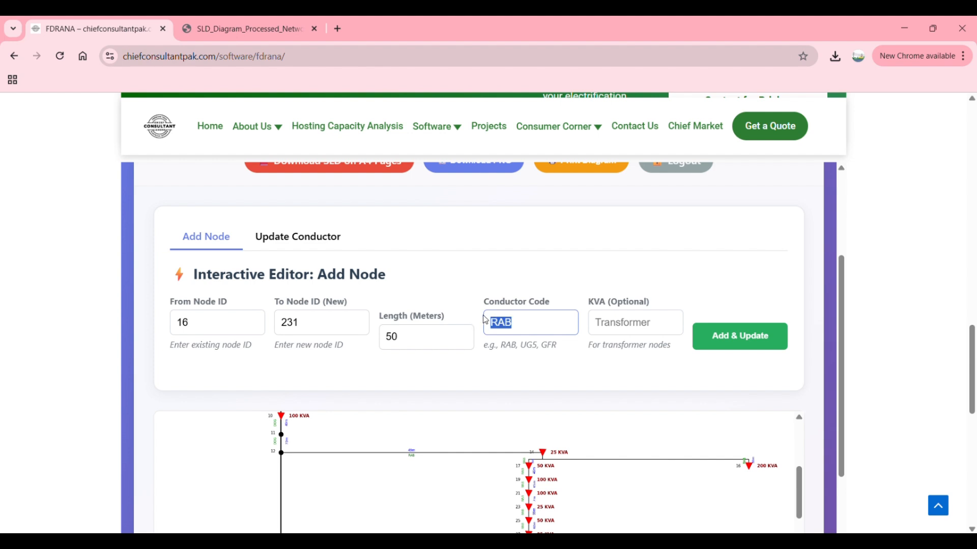
pyautogui.click(537, 314)
pyautogui.moveTo(536, 322); pyautogui.dragTo(478, 325)
pyautogui.click(535, 322)
pyautogui.click(627, 321)
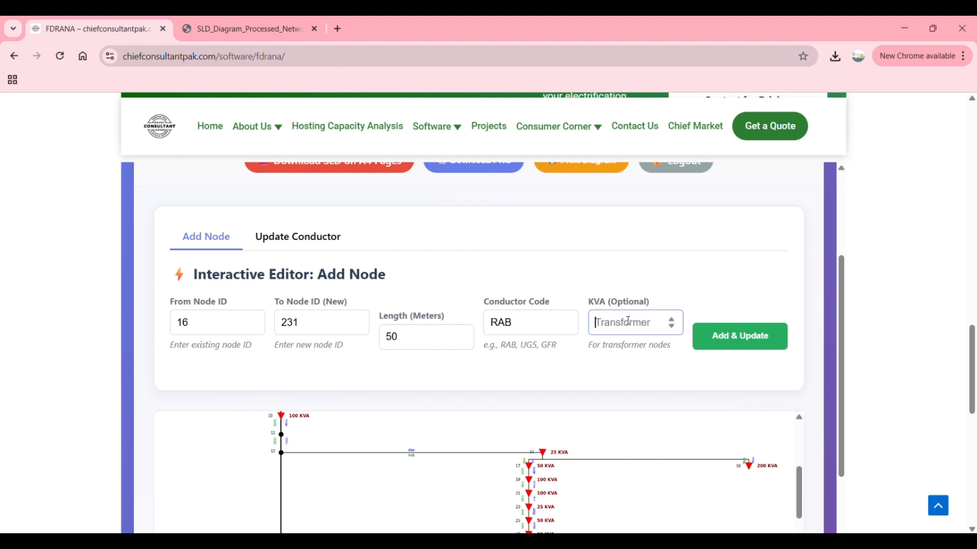
pyautogui.write('200')
pyautogui.scroll(-1, 648, 388)
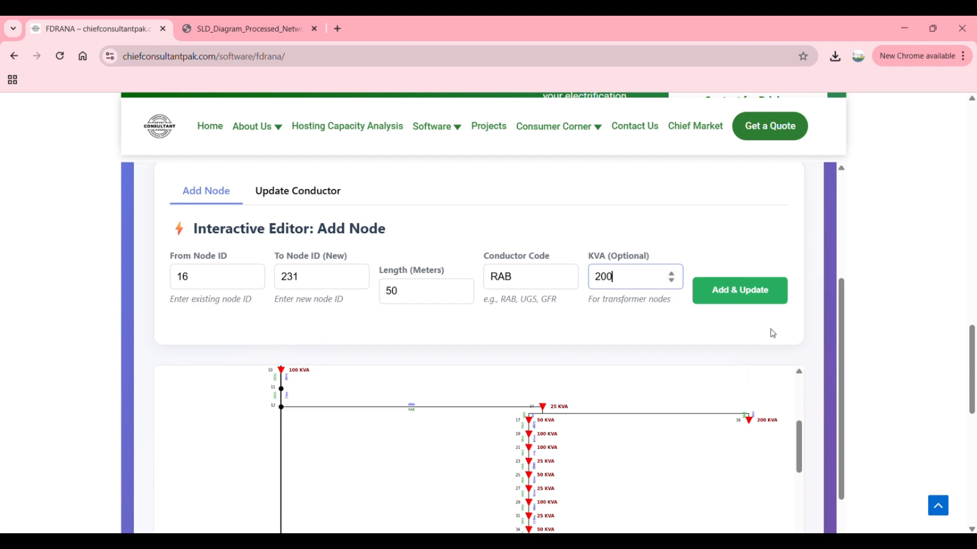
pyautogui.click(751, 290)
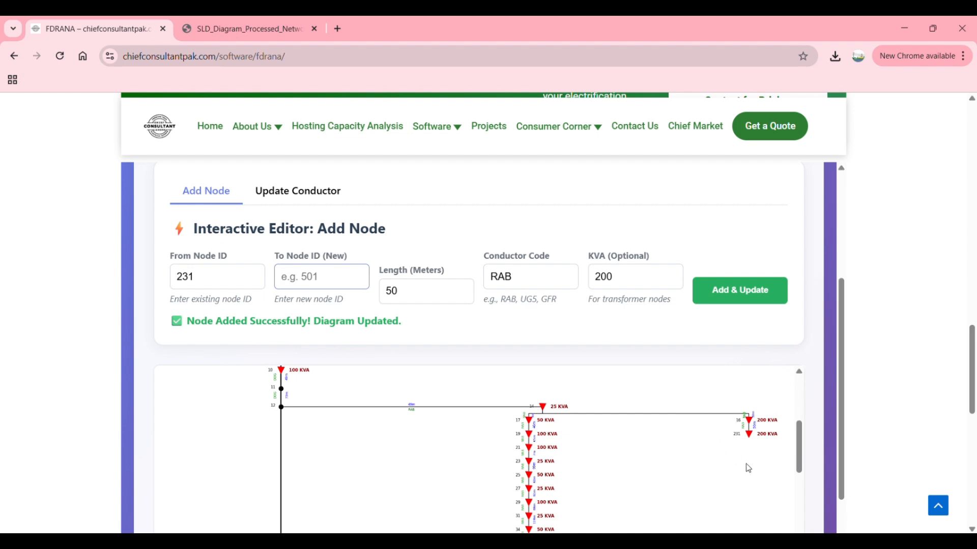
# Step: Examine the new node 231 beneath node 16 on the diagram, along with the available download options
pyautogui.scroll(3, 749, 421)
pyautogui.scroll(3, 752, 427)
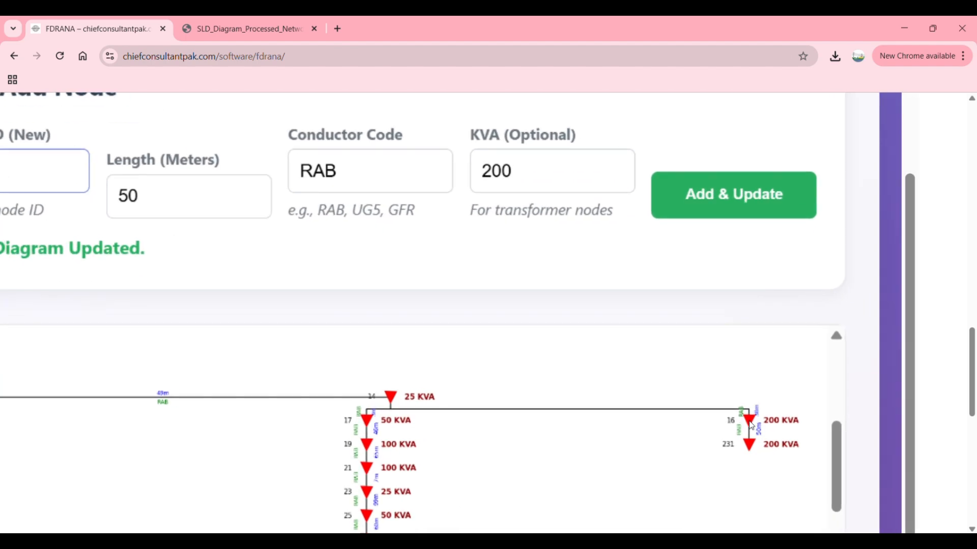
pyautogui.scroll(-5, 751, 426)
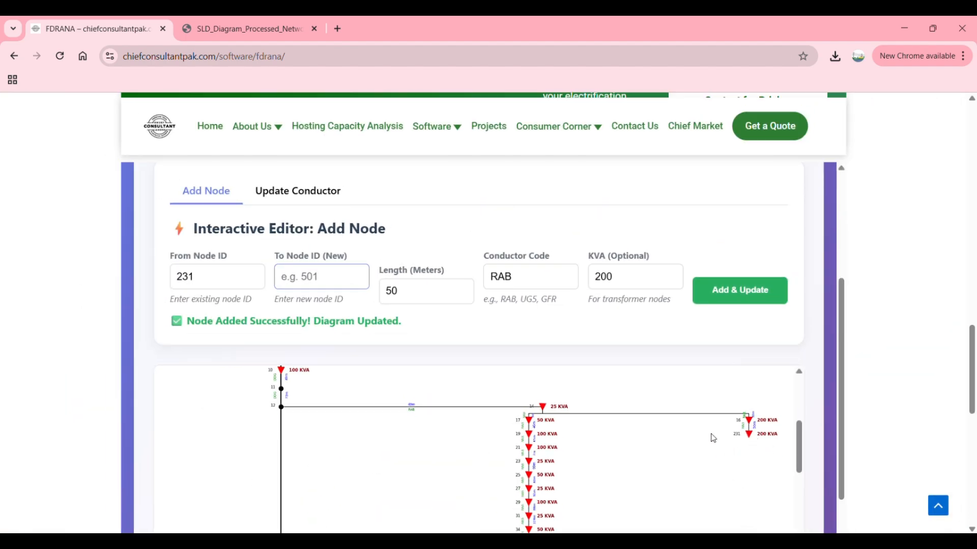
pyautogui.scroll(3, 756, 422)
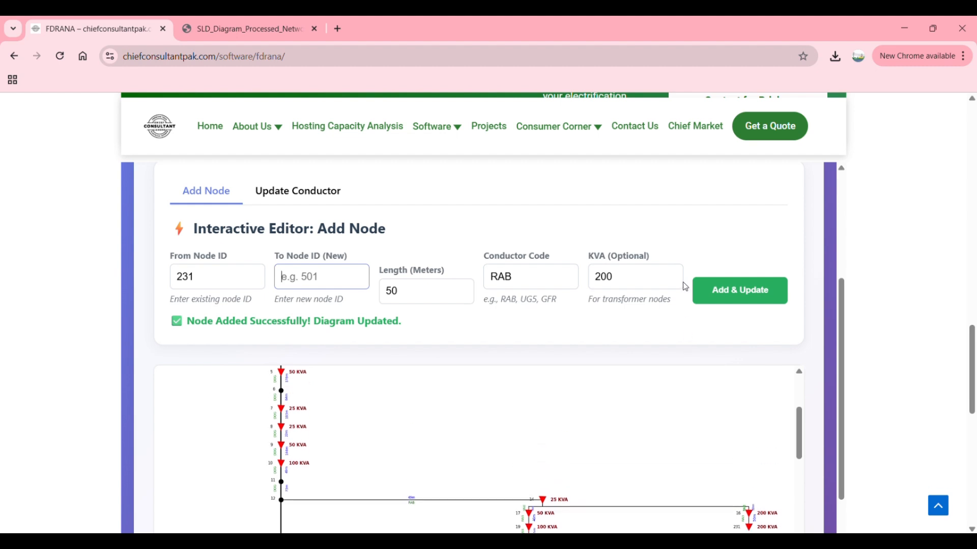
pyautogui.scroll(3, 682, 281)
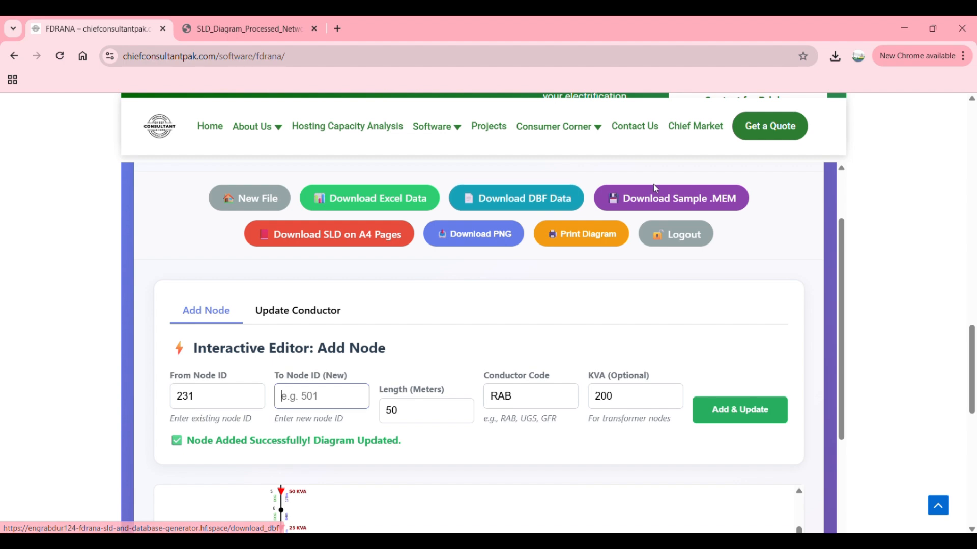
pyautogui.scroll(-5, 572, 351)
pyautogui.scroll(6, 573, 352)
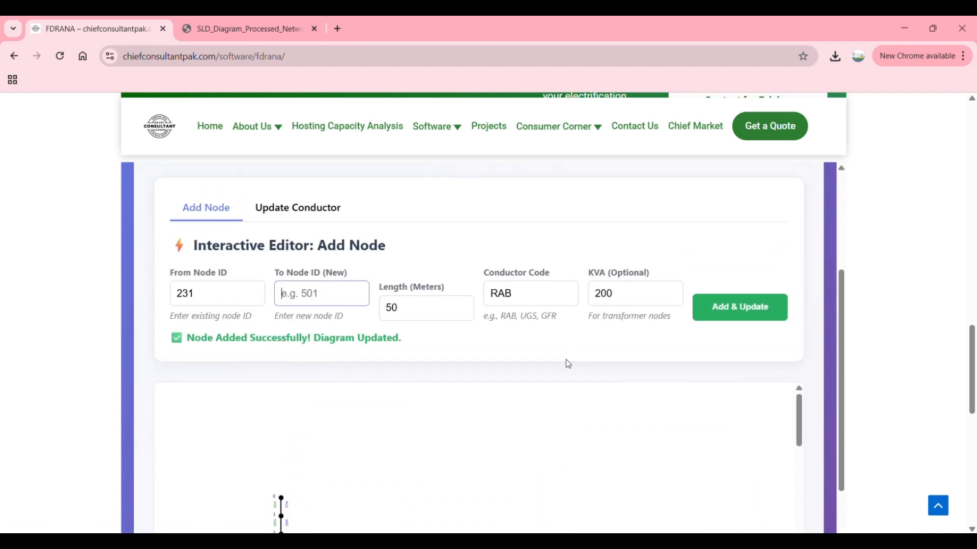
pyautogui.scroll(-2, 486, 442)
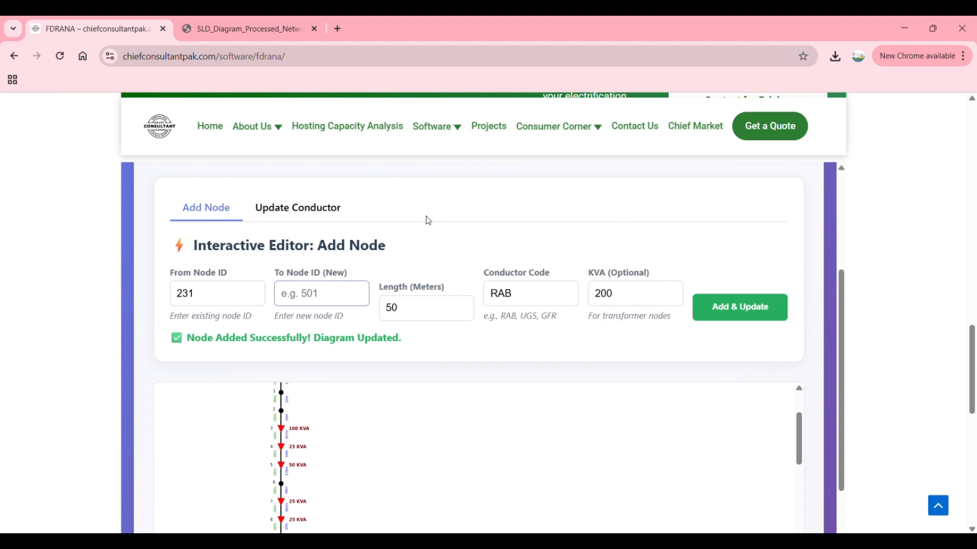
# Step: Open the Update Conductor editor and look over the node numbering on the feeder's main line
pyautogui.click(313, 209)
pyautogui.scroll(-2, 444, 398)
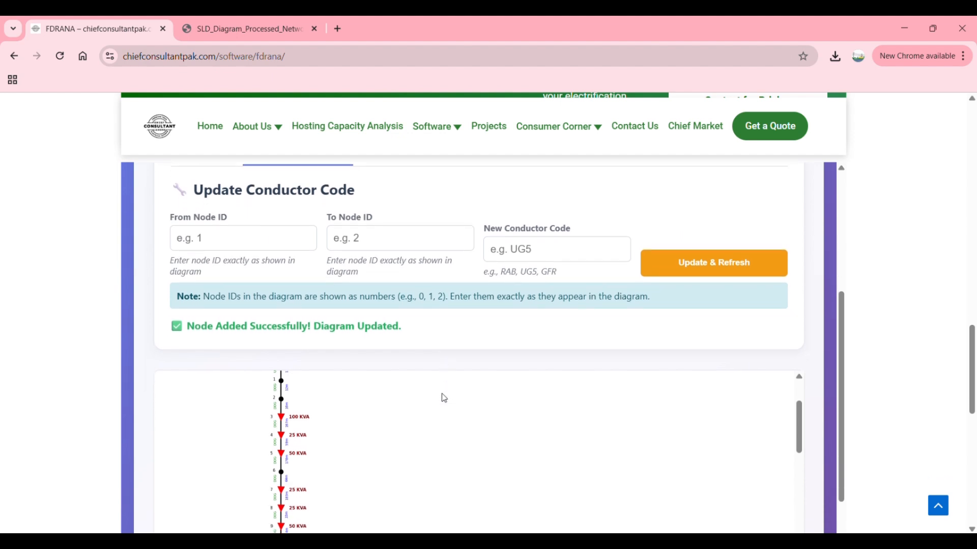
pyautogui.scroll(-2, 444, 398)
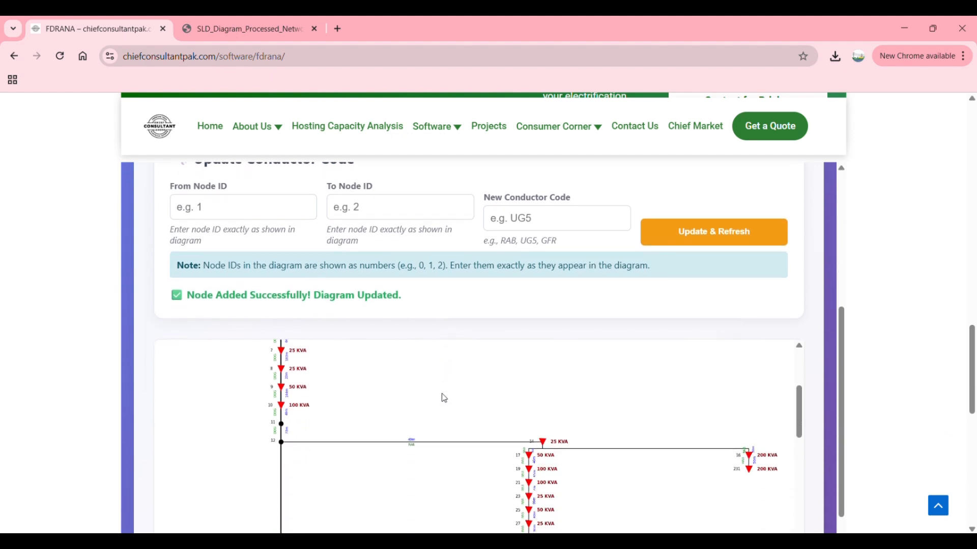
pyautogui.scroll(1, 444, 398)
pyautogui.scroll(2, 444, 398)
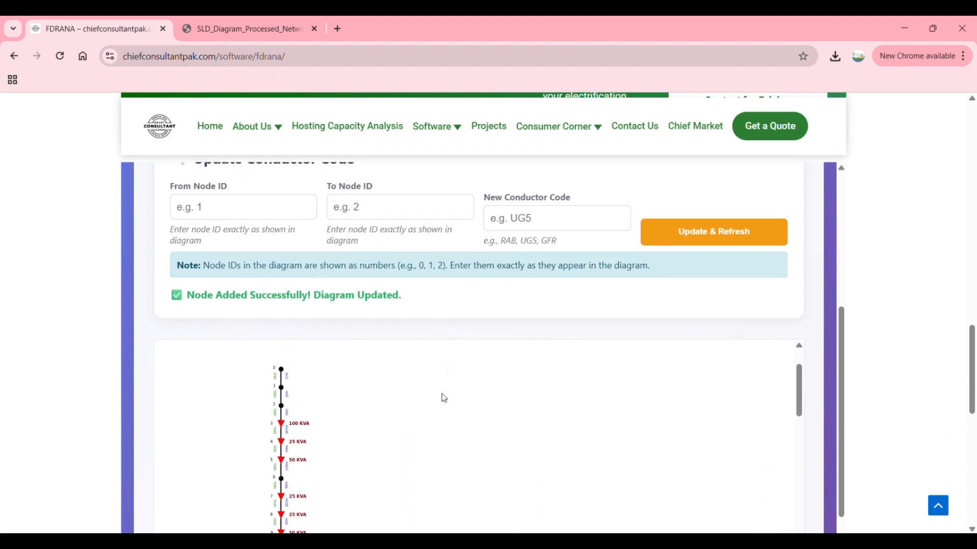
pyautogui.scroll(-1, 444, 398)
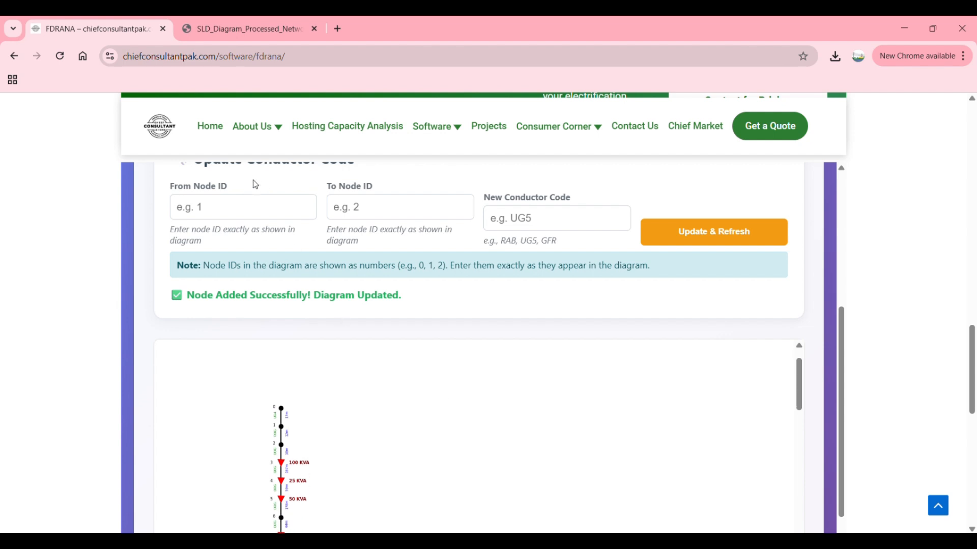
pyautogui.click(250, 203)
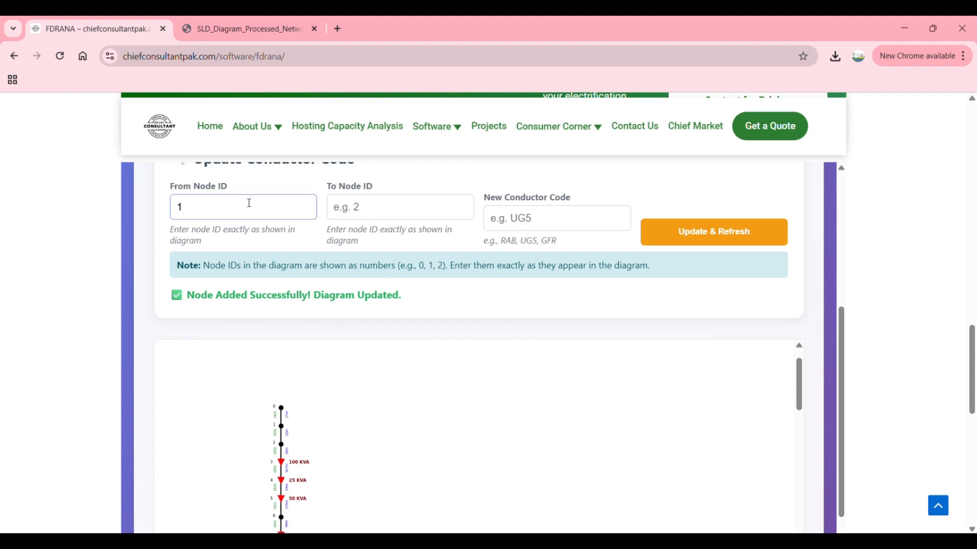
pyautogui.click(366, 210)
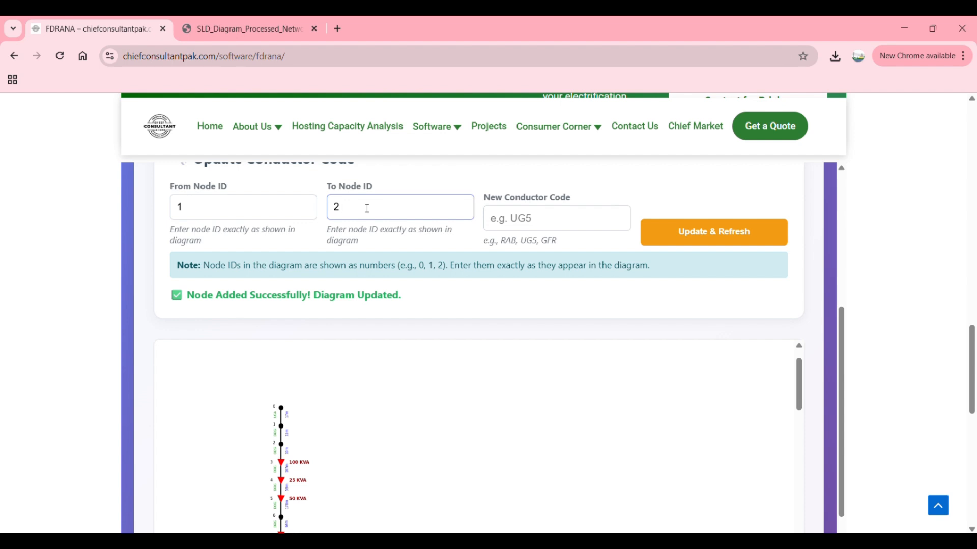
pyautogui.click(228, 205)
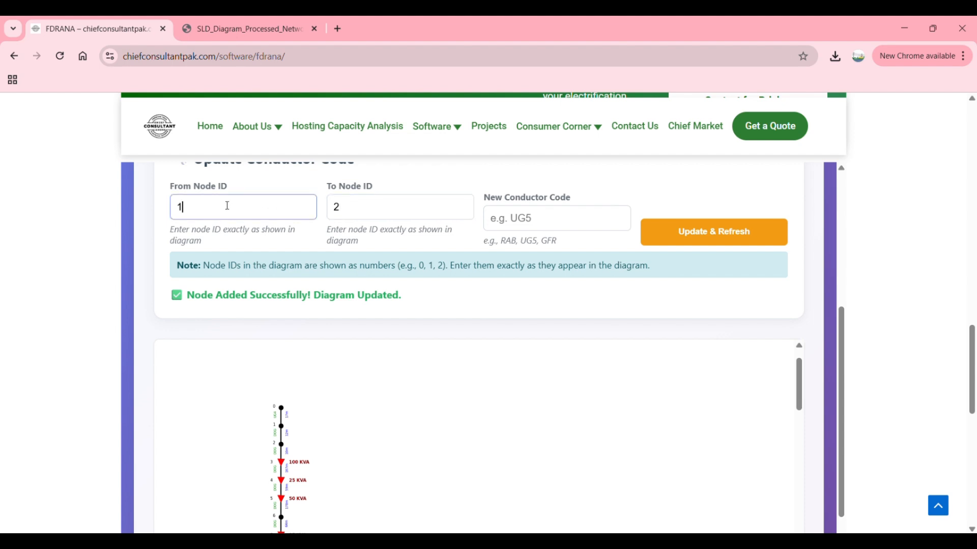
pyautogui.click(354, 208)
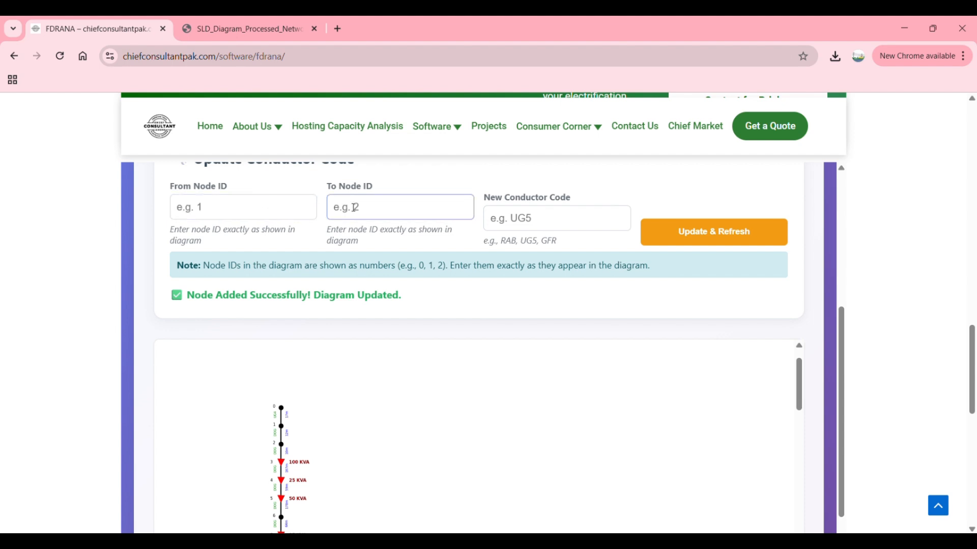
# Step: Check the conductor codes between the feeder's first nodes on the diagram and in the exported SLD PDF
pyautogui.scroll(-1, 305, 384)
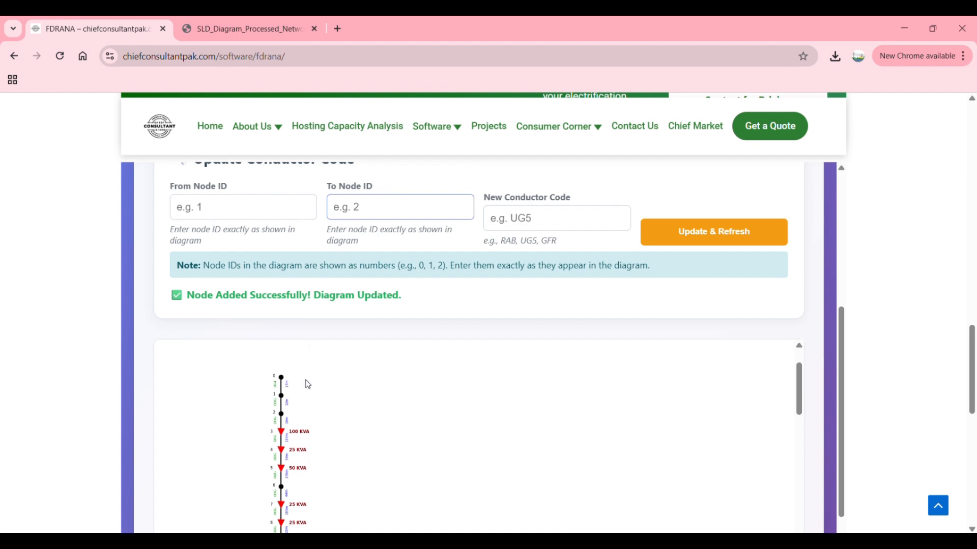
pyautogui.scroll(3, 275, 395)
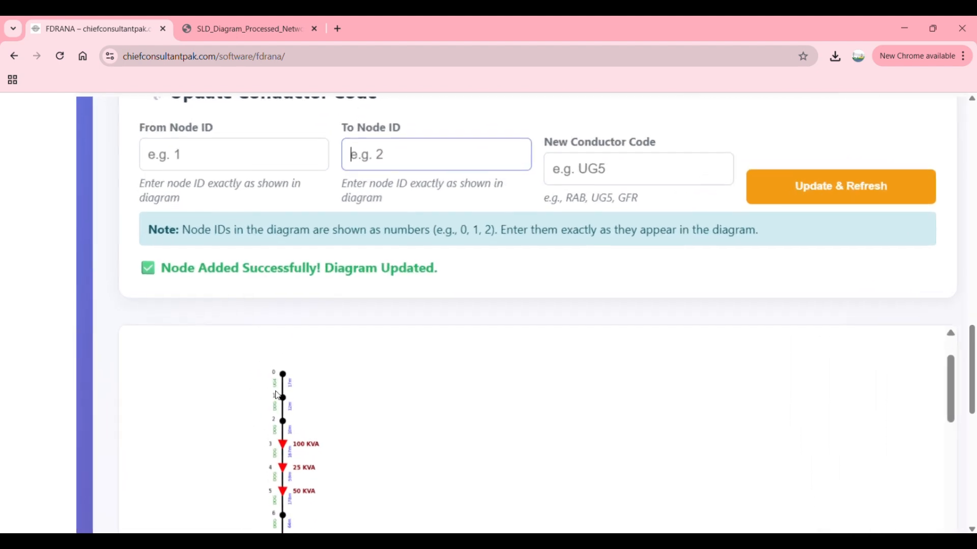
pyautogui.scroll(-3, 275, 397)
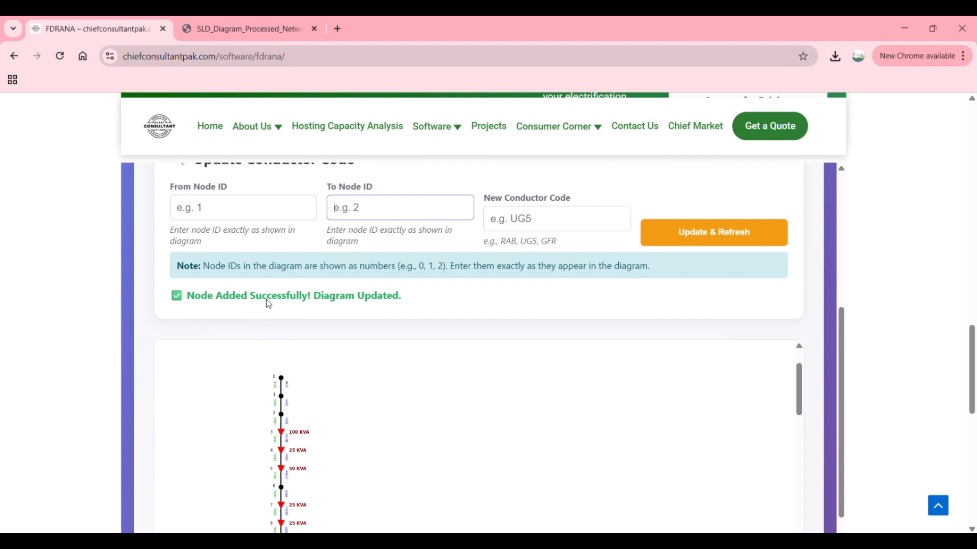
pyautogui.click(261, 30)
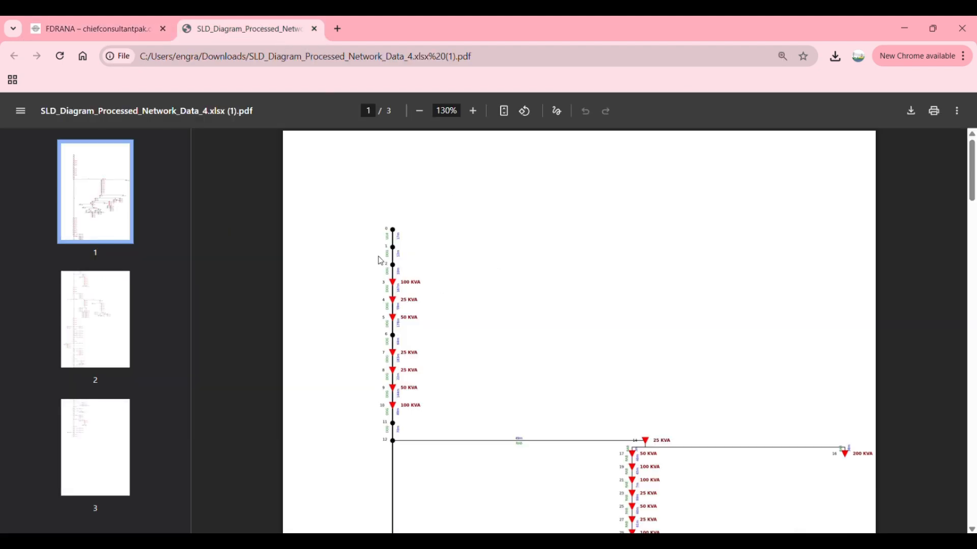
pyautogui.scroll(5, 381, 261)
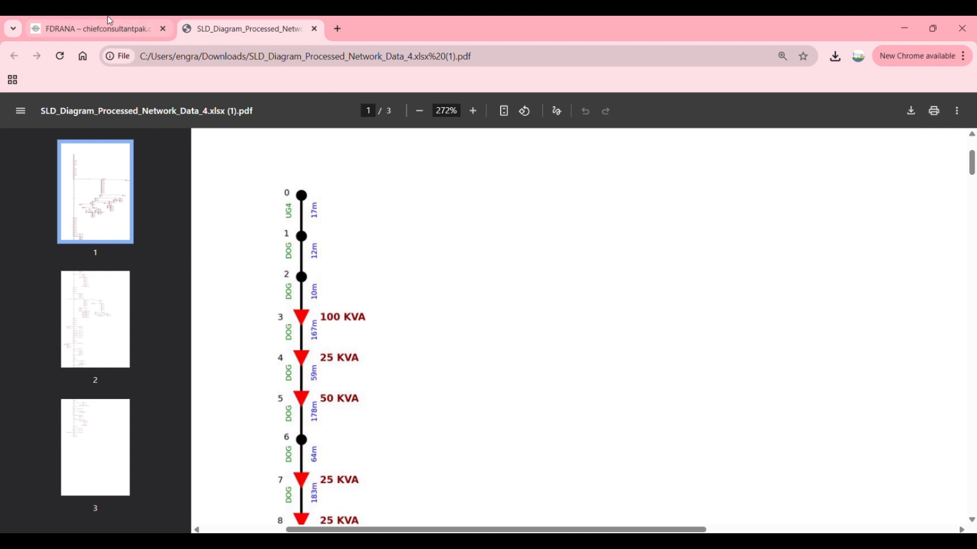
# Step: Set the conductor code between node 1 and node 2 to OSP and refresh the feeder diagram in the FDRANA web tool
pyautogui.click(102, 29)
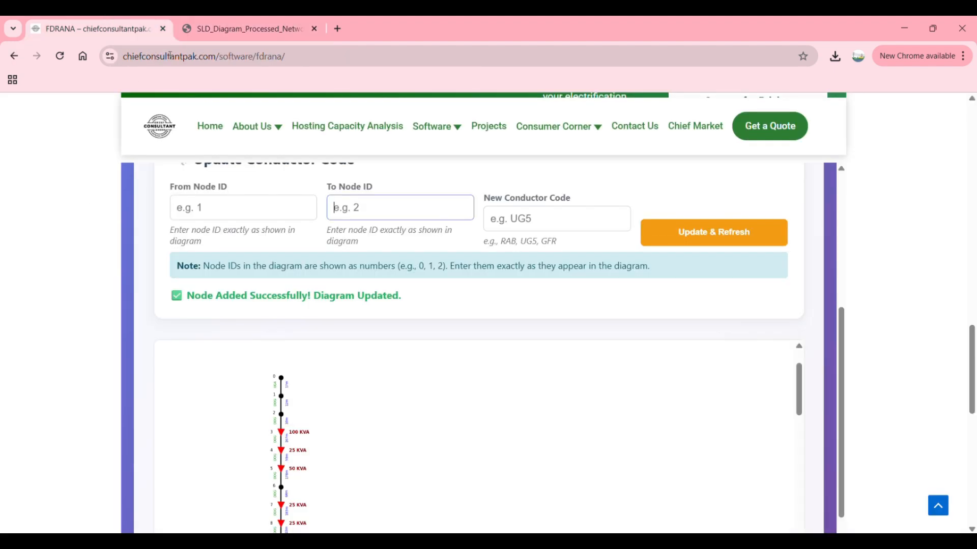
pyautogui.click(241, 203)
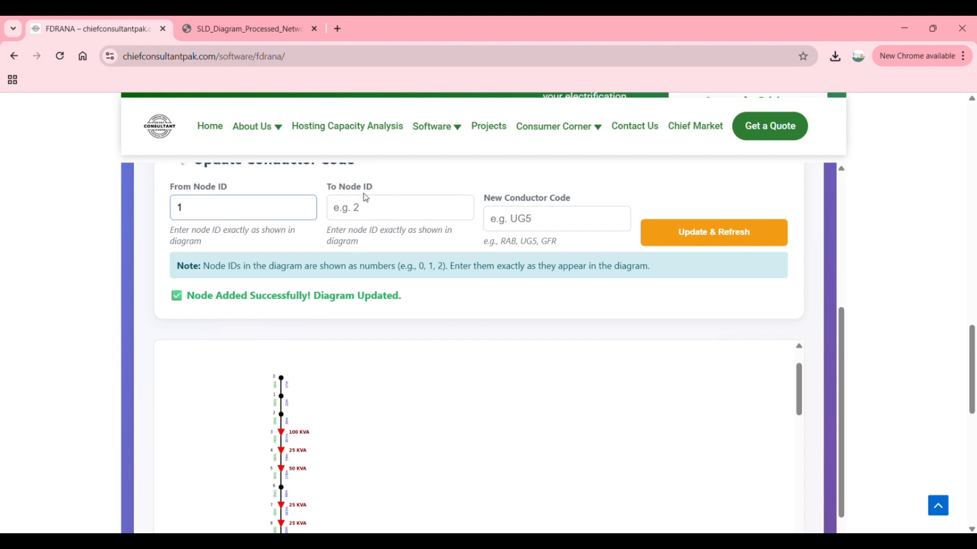
pyautogui.click(381, 203)
pyautogui.write('2')
pyautogui.click(509, 216)
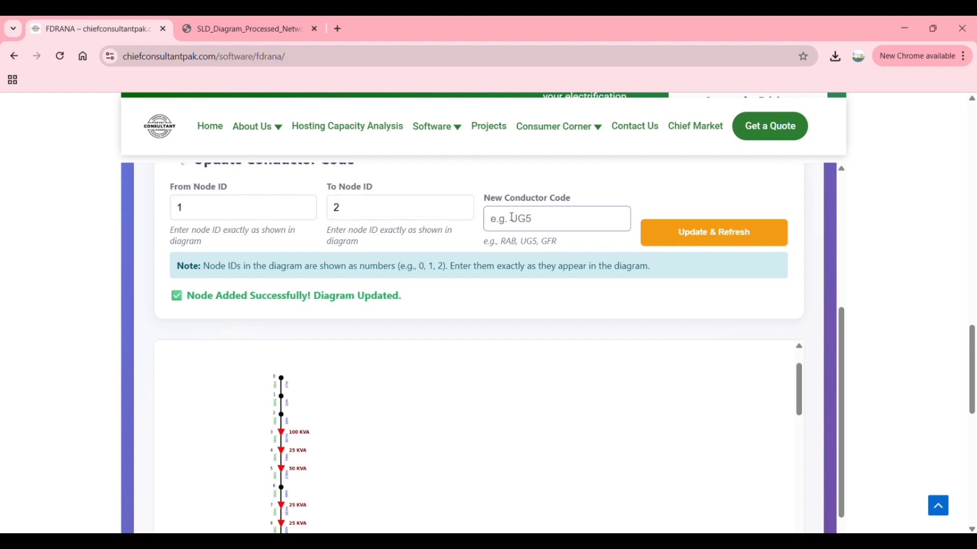
pyautogui.write('OSP')
pyautogui.click(670, 229)
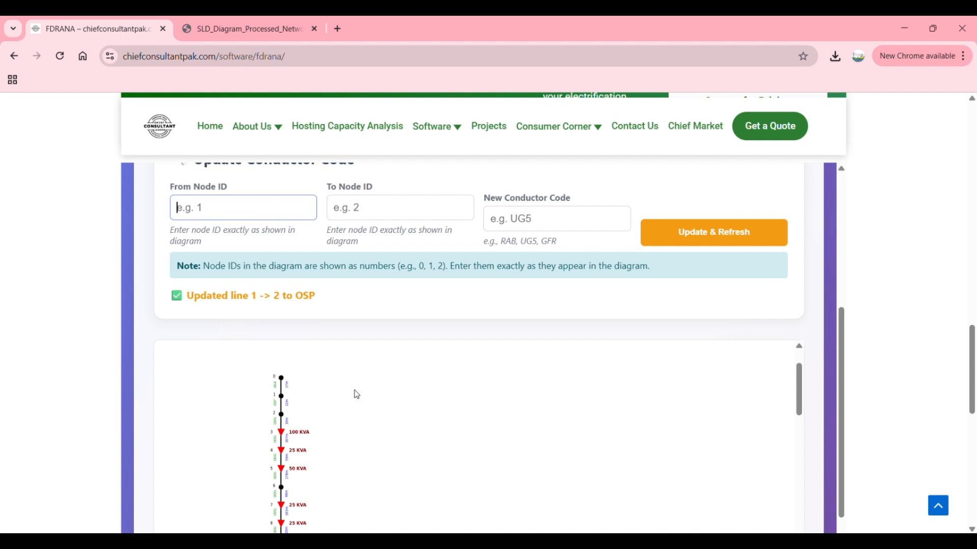
# Step: Download the updated diagram as a PNG, open it, and check the conductor code between nodes 1 and 2
pyautogui.scroll(5, 280, 409)
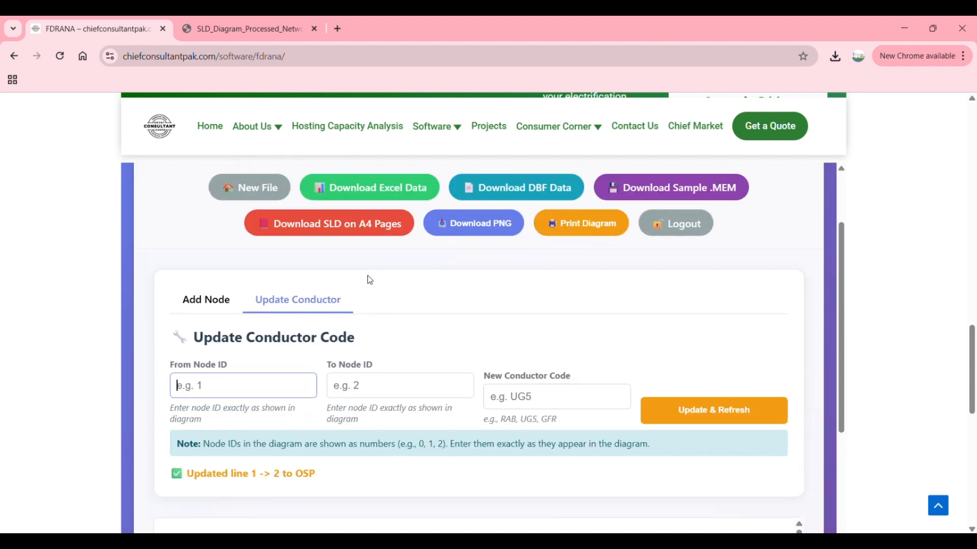
pyautogui.click(496, 224)
pyautogui.click(713, 98)
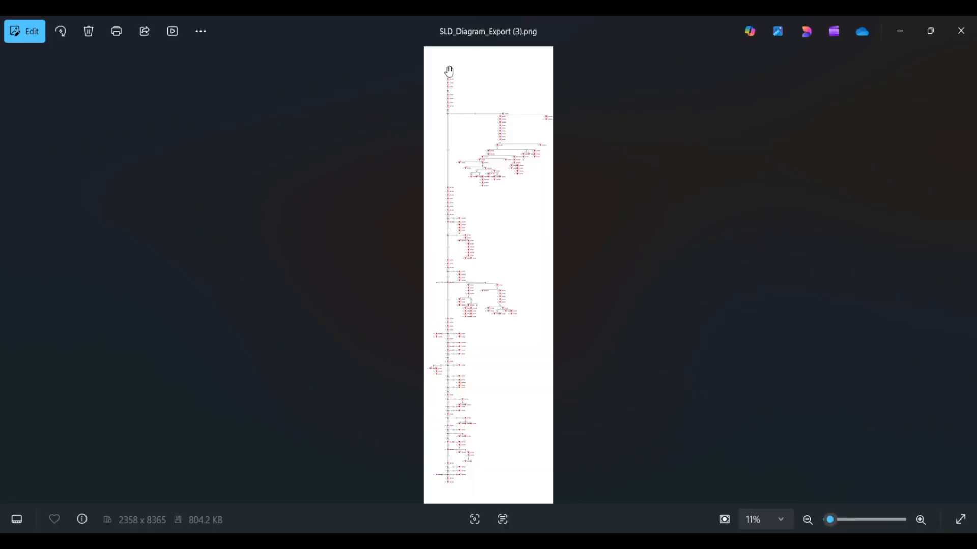
pyautogui.scroll(8, 449, 71)
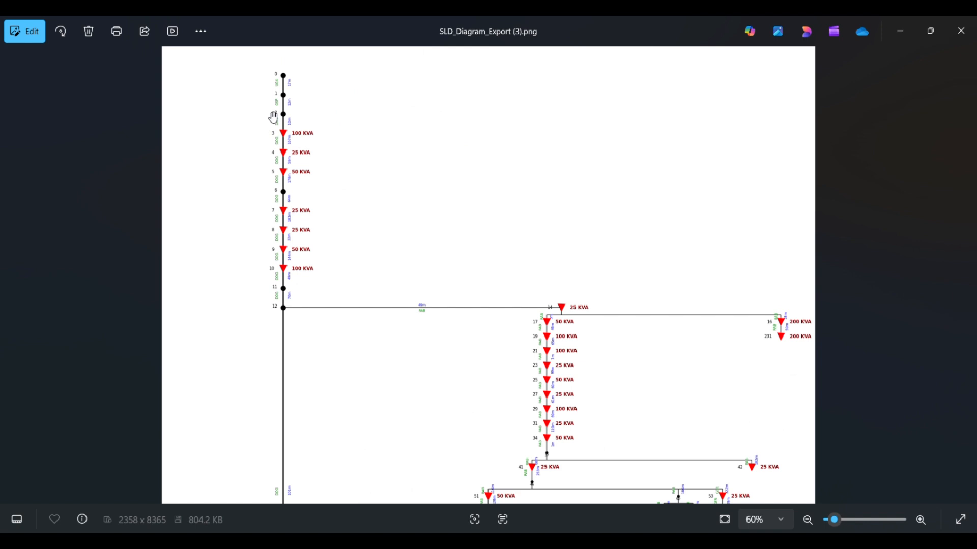
pyautogui.scroll(5, 273, 117)
pyautogui.moveTo(203, 103); pyautogui.dragTo(303, 220)
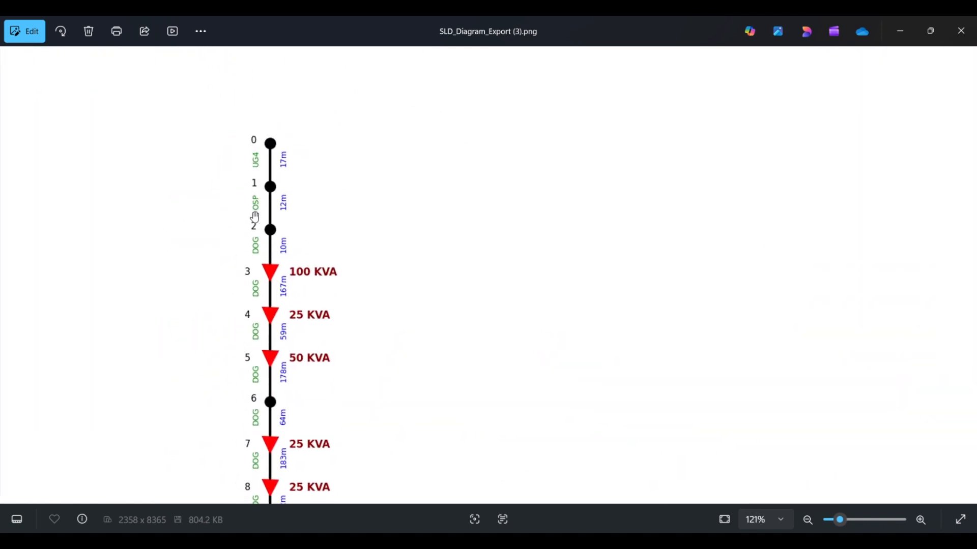
pyautogui.scroll(3, 253, 214)
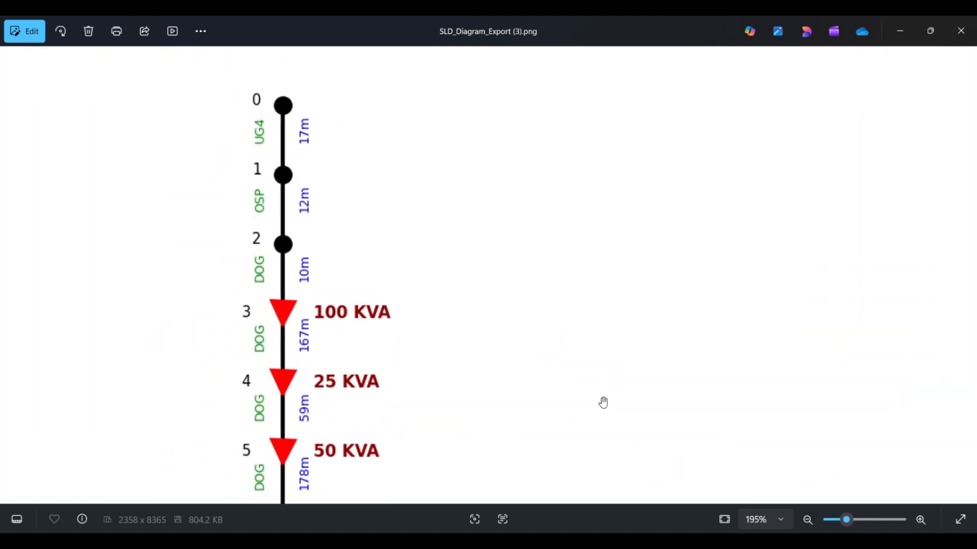
# Step: Compare the first conductor codes in the earlier SLD PDF in Chrome with those in SLD_Diagram_Export (3).png
pyautogui.click(567, 544)
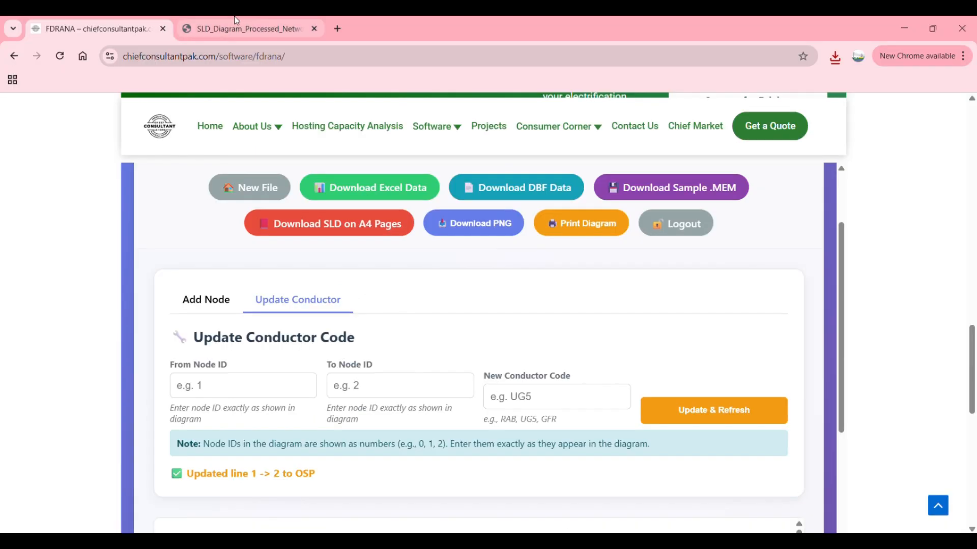
pyautogui.hotkey('ctrl', 'Tab')
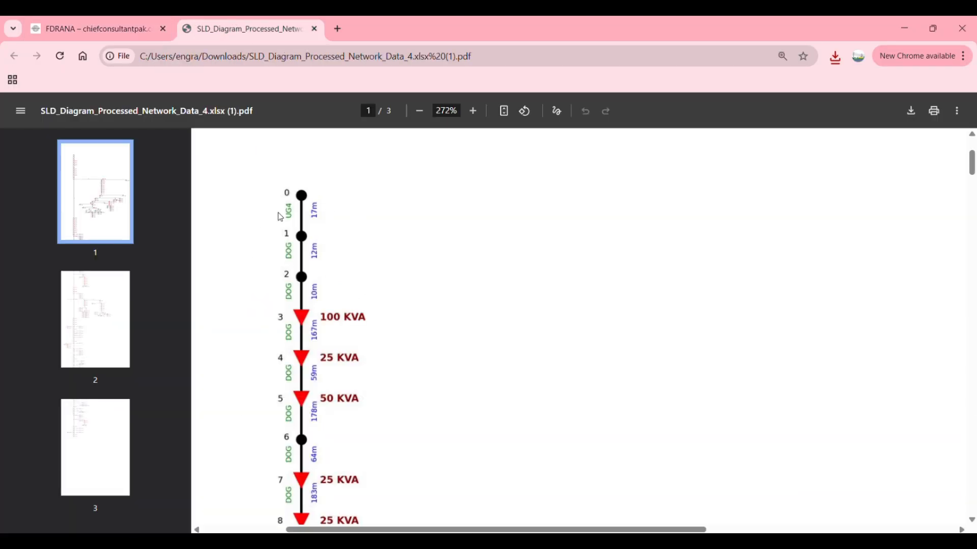
pyautogui.moveTo(658, 545)
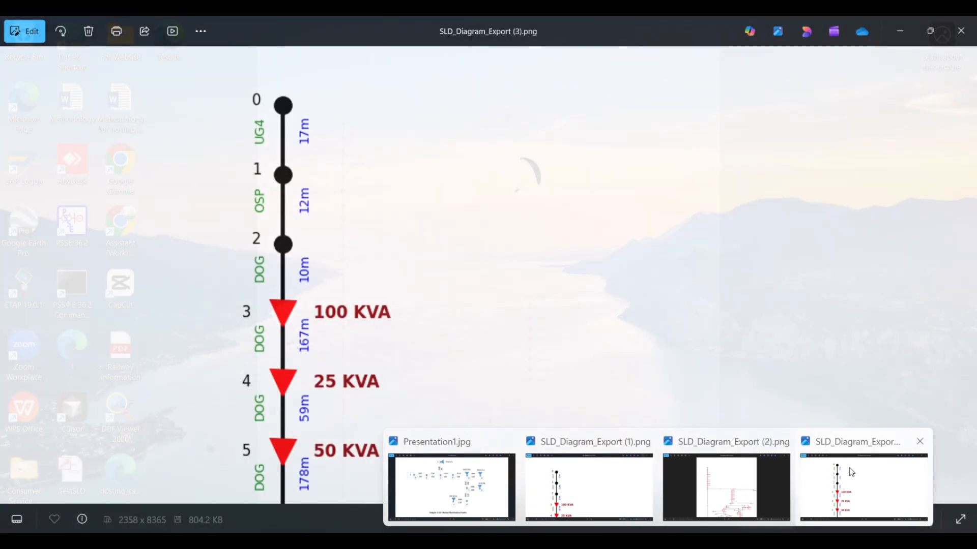
pyautogui.click(853, 472)
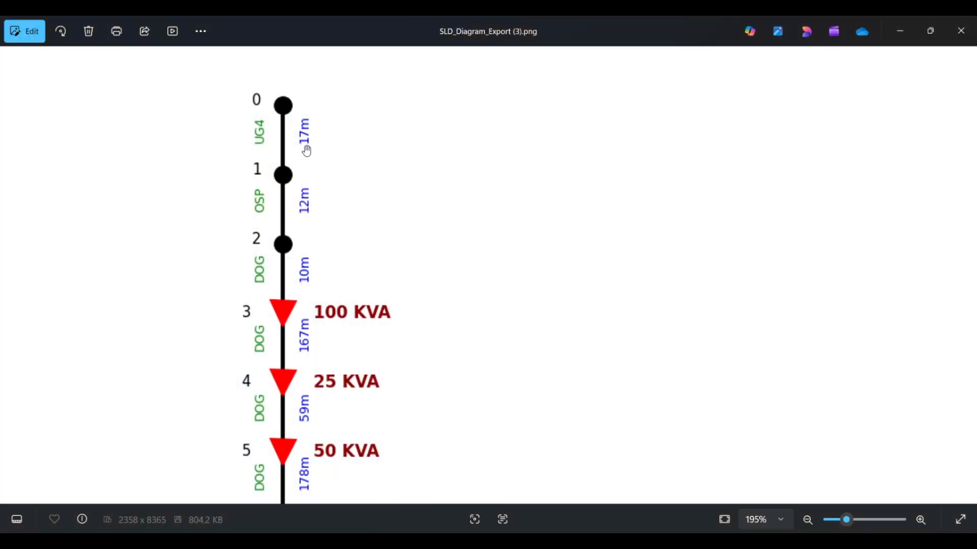
# Step: Examine the branches beyond node 12 in the exported PNG, including node 231, and return to the SLD PDF in Chrome
pyautogui.scroll(-4, 338, 218)
pyautogui.scroll(-2, 338, 219)
pyautogui.moveTo(494, 450); pyautogui.dragTo(409, 126)
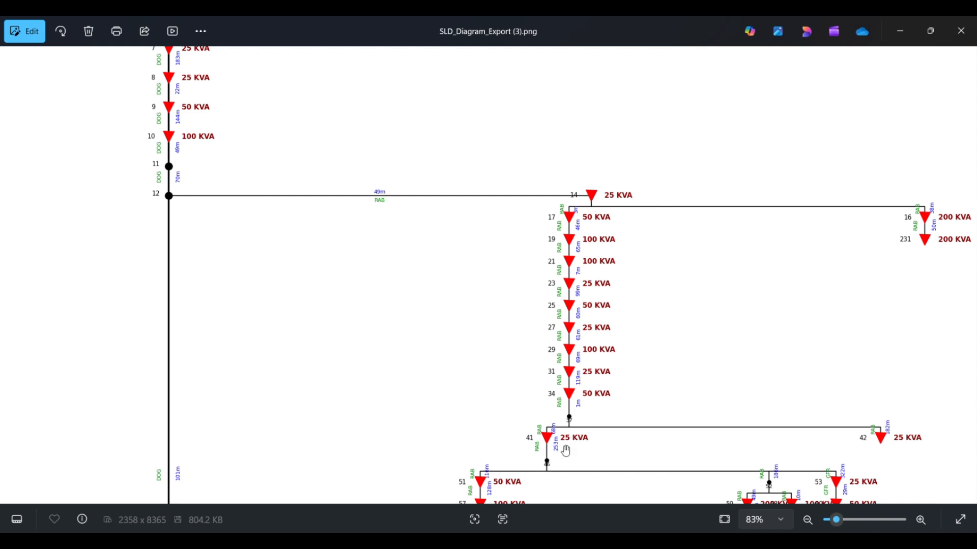
pyautogui.hotkey('alt', 'Tab')
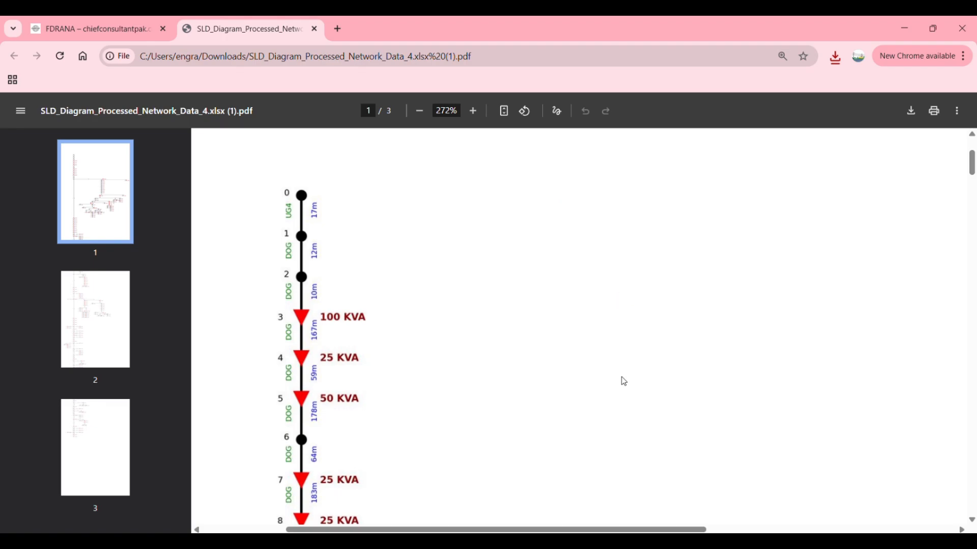